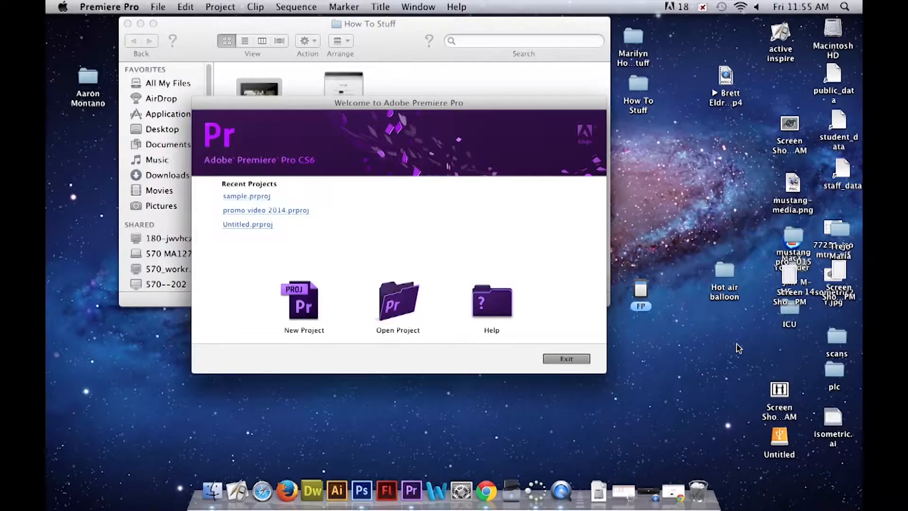
- Start a new Premiere Pro project and name it How To
{"action": "left_click", "coordinate": [331, 300]}
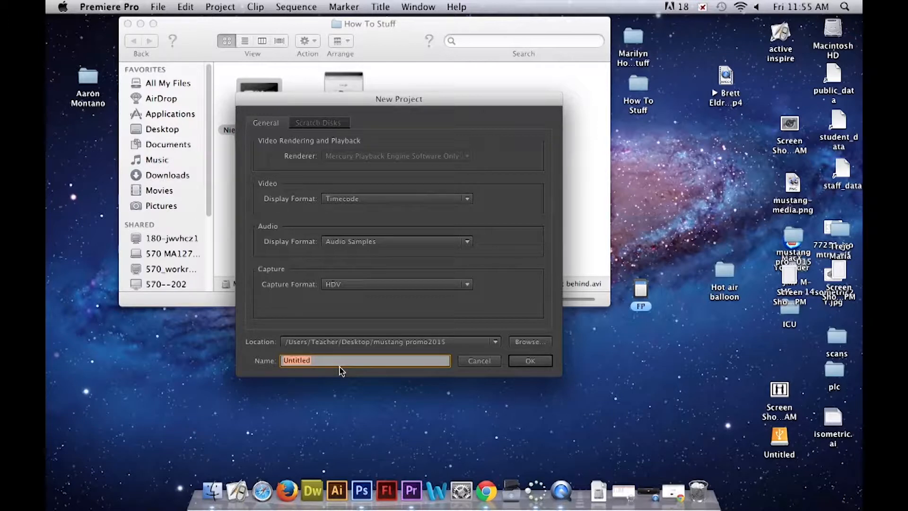
{"action": "left_click_drag", "start_coordinate": [382, 103], "coordinate": [570, 113]}
{"action": "type", "text": "M"}
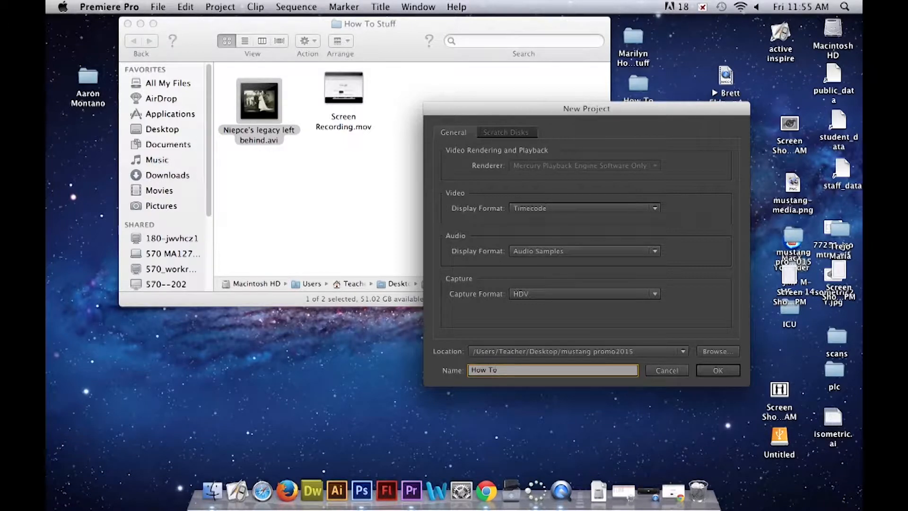
- Set the project's save location to the How To Stuff folder on the Desktop
{"action": "left_click", "coordinate": [717, 373]}
{"action": "left_click", "coordinate": [596, 357]}
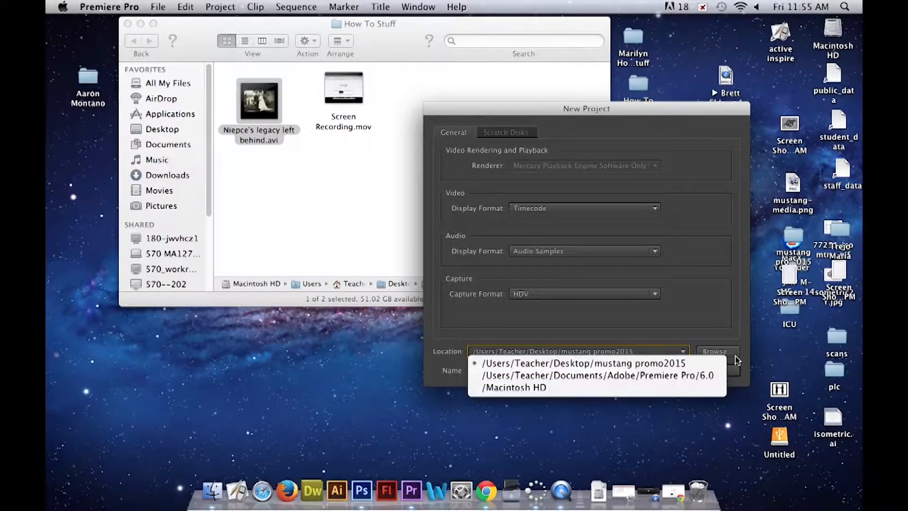
{"action": "left_click", "coordinate": [737, 359]}
{"action": "left_click", "coordinate": [730, 357]}
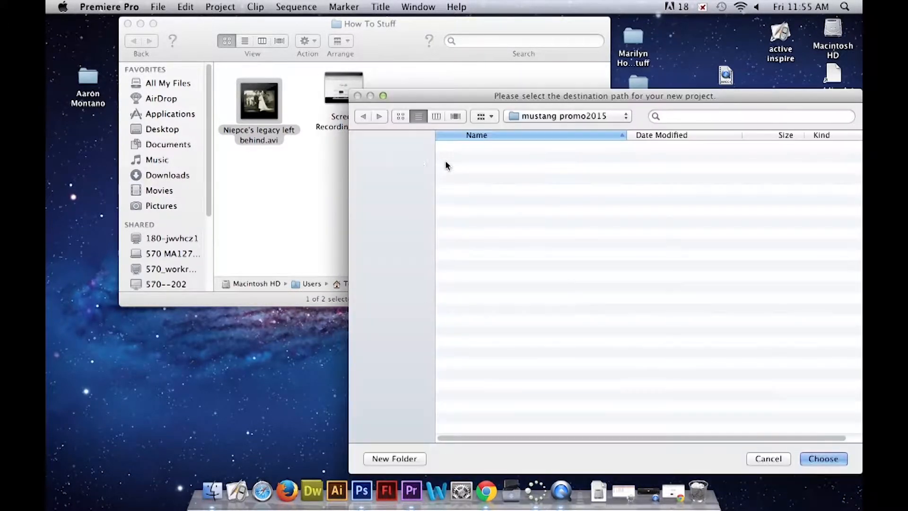
{"action": "left_click", "coordinate": [405, 186]}
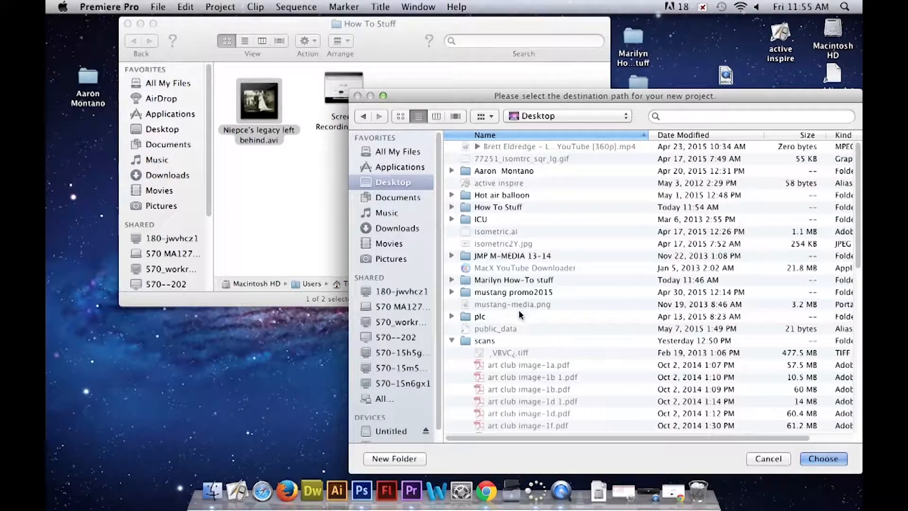
{"action": "left_click", "coordinate": [502, 208]}
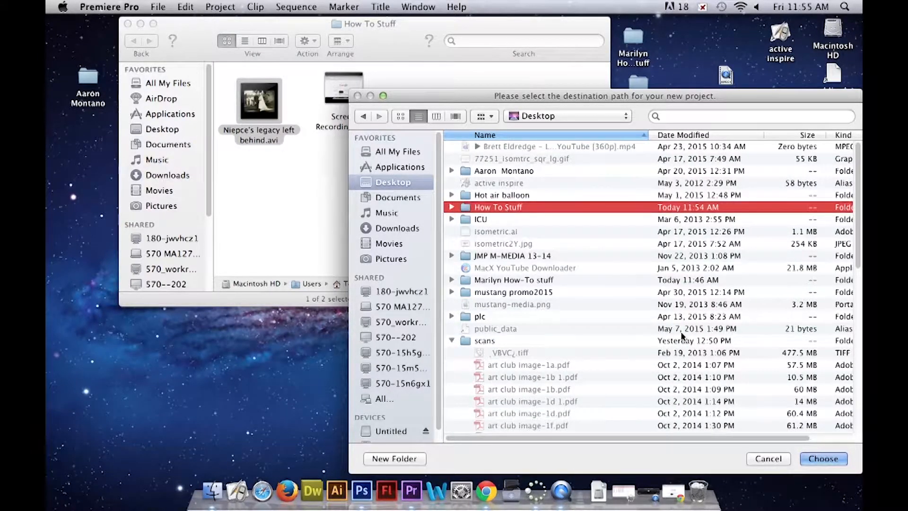
{"action": "left_click", "coordinate": [824, 459]}
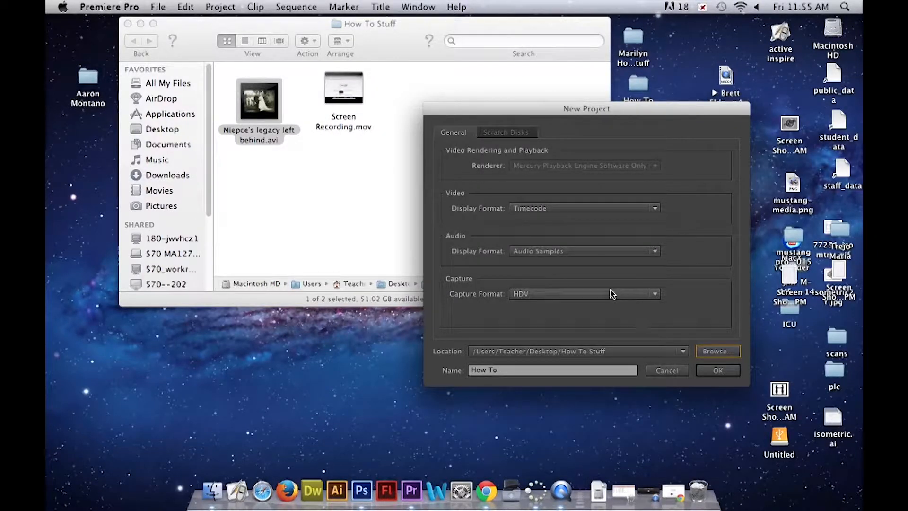
- Check the scratch disk paths, then create the project with the HDV 1080i30 (60i) preset for Sequence 01
{"action": "left_click", "coordinate": [520, 133]}
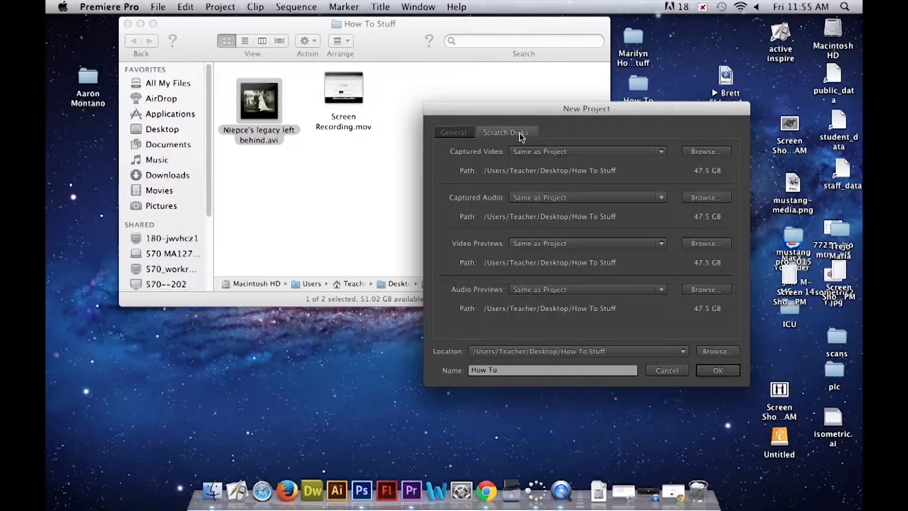
{"action": "left_click", "coordinate": [719, 371]}
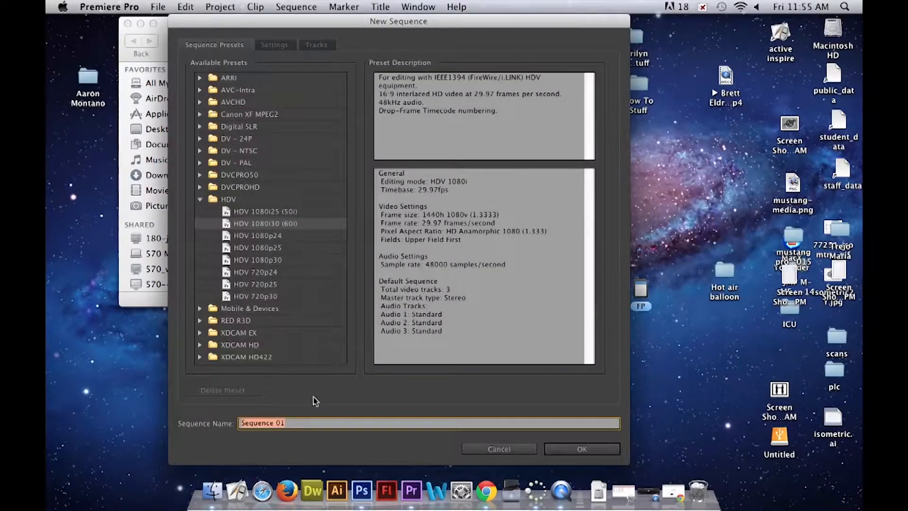
{"action": "left_click", "coordinate": [563, 451]}
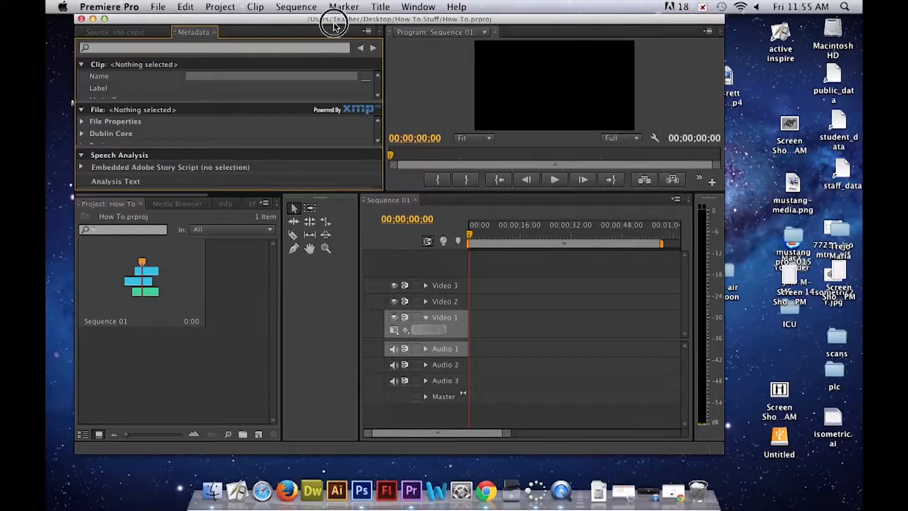
- Import Niepce's legacy left behind.avi from the How To Stuff folder into the project
{"action": "left_click_drag", "start_coordinate": [342, 20], "coordinate": [411, 173]}
{"action": "left_click", "coordinate": [219, 65]}
{"action": "left_click_drag", "start_coordinate": [253, 108], "coordinate": [316, 423]}
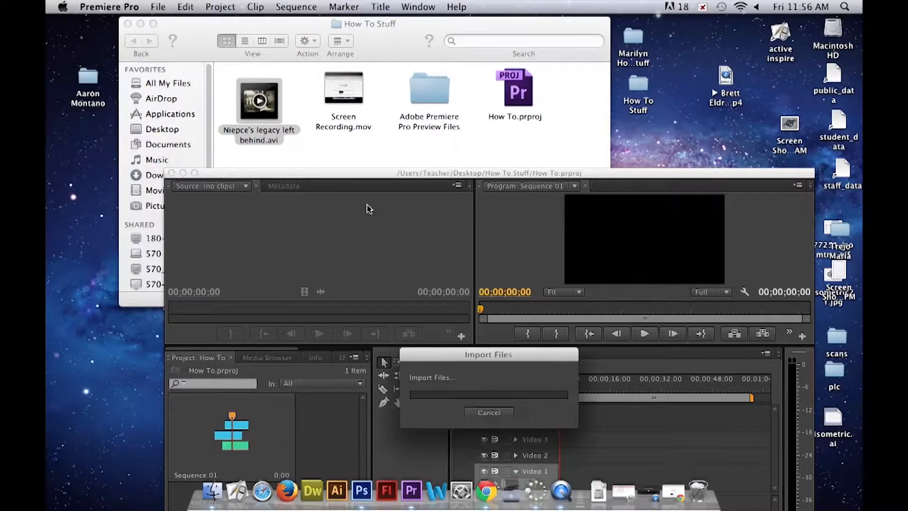
- Place the imported clip at the start of Video 1 in Sequence 01, keeping the existing sequence settings
{"action": "left_click_drag", "start_coordinate": [395, 176], "coordinate": [342, 50]}
{"action": "left_click_drag", "start_coordinate": [254, 296], "coordinate": [505, 379]}
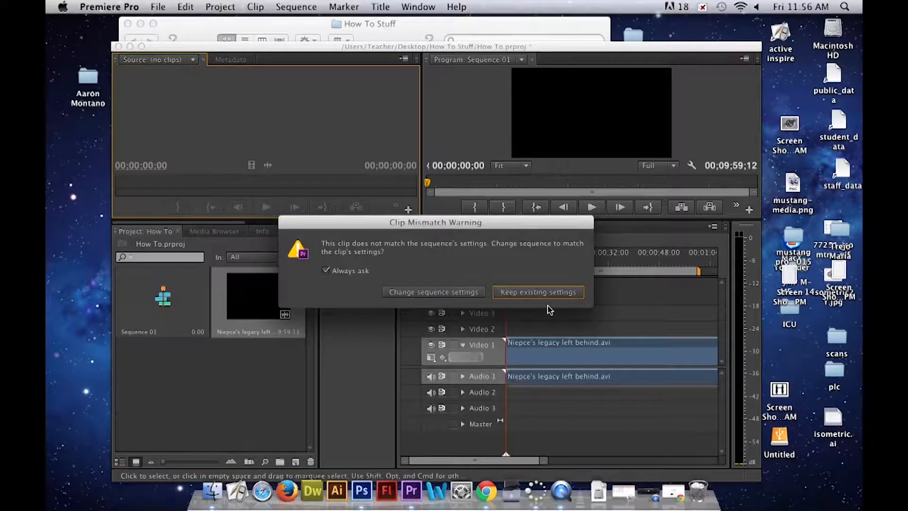
{"action": "left_click", "coordinate": [520, 294]}
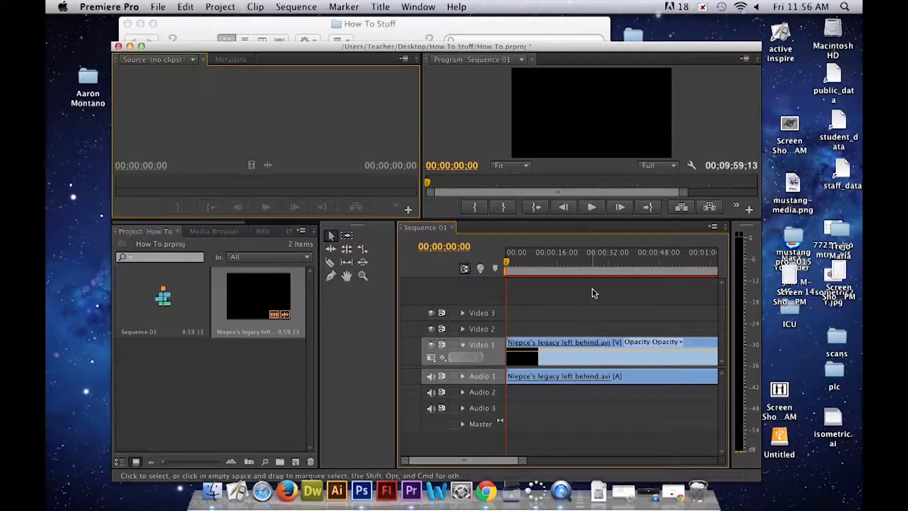
- Scale the clip on Video 1 to the frame size and preview the sequence playback before and after the change
{"action": "left_click", "coordinate": [590, 207]}
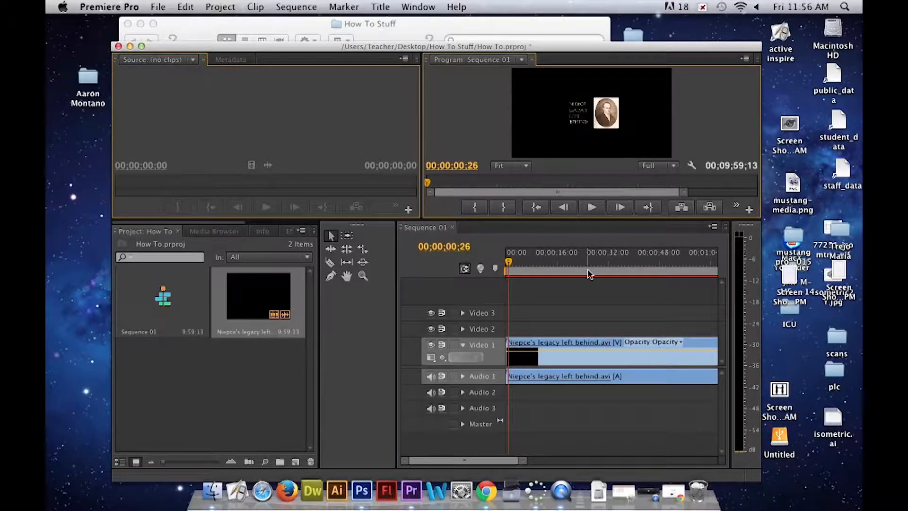
{"action": "right_click", "coordinate": [584, 358]}
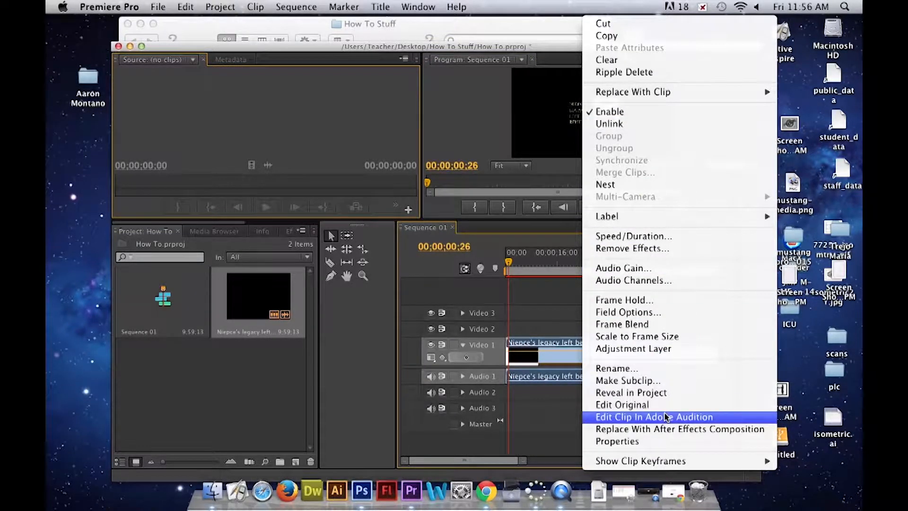
{"action": "left_click", "coordinate": [636, 336]}
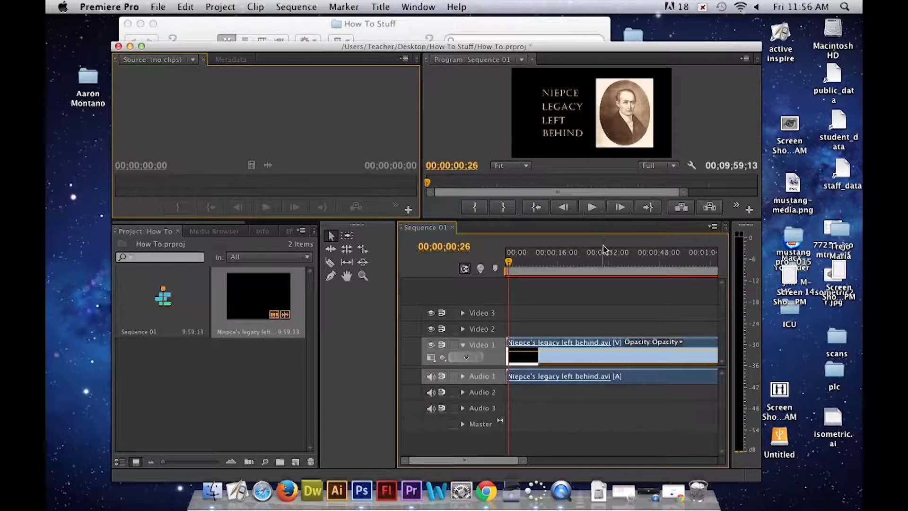
{"action": "left_click", "coordinate": [594, 207]}
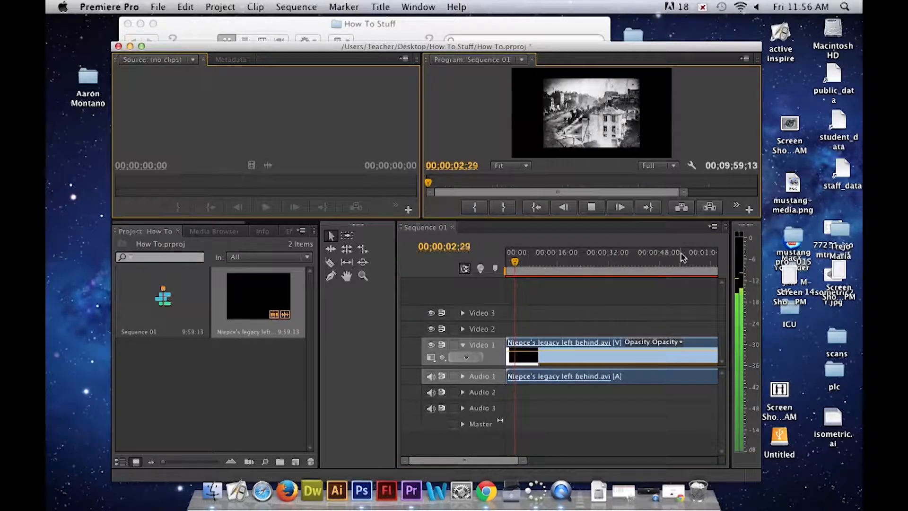
{"action": "left_click", "coordinate": [592, 207]}
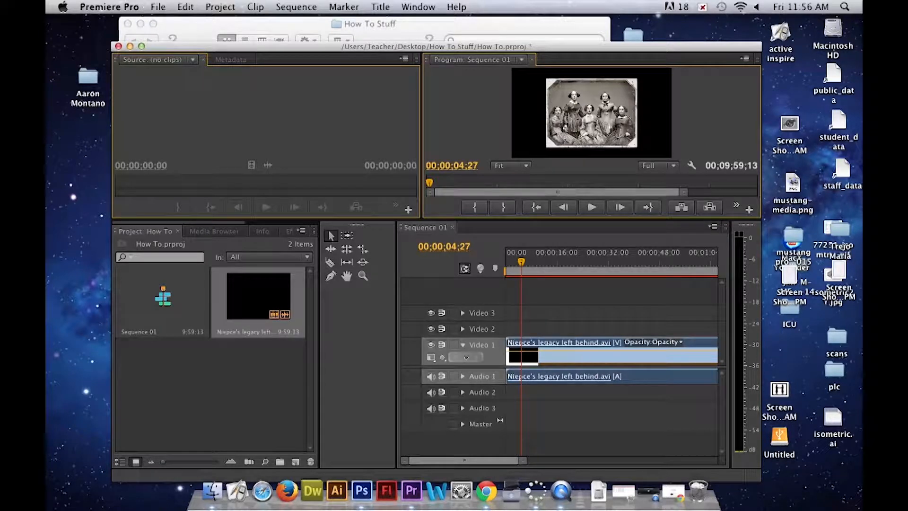
- Send the sequence to Adobe Encore through Adobe Dynamic Link
{"action": "left_click", "coordinate": [160, 7]}
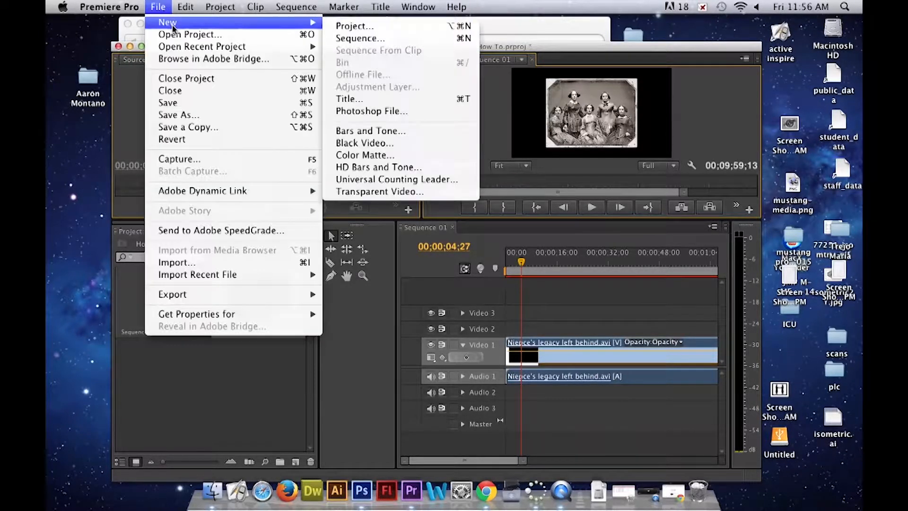
{"action": "mouse_move", "coordinate": [171, 195]}
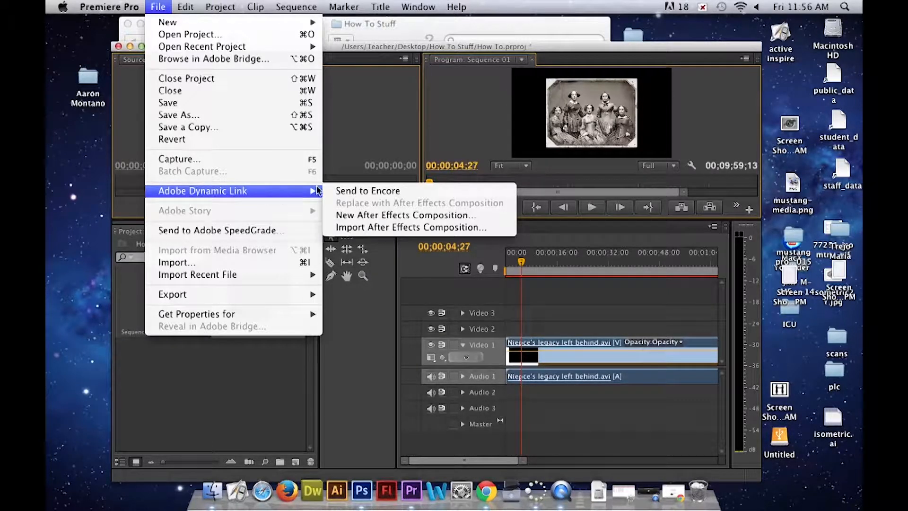
{"action": "left_click", "coordinate": [369, 192]}
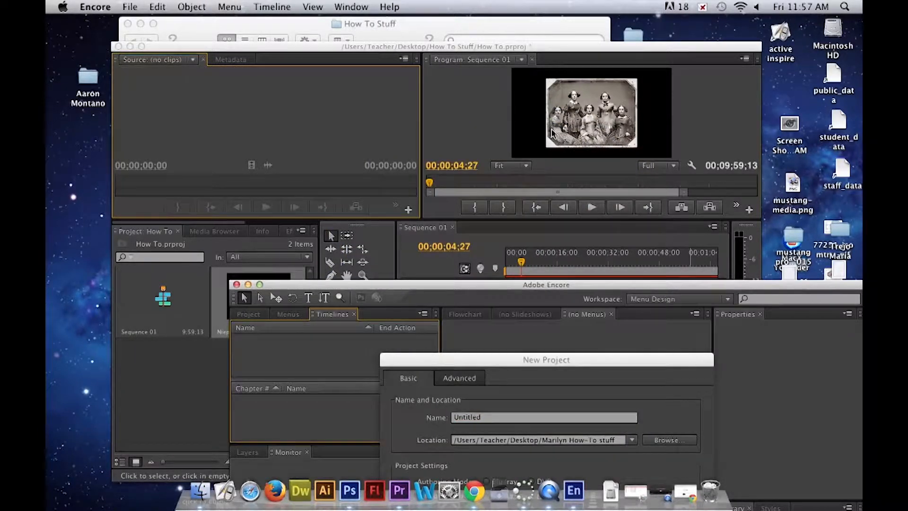
- Create the Encore project as How To Project in DVD authoring mode with the NTSC standard, and dismiss the transcode preset alert
{"action": "left_click_drag", "start_coordinate": [371, 287], "coordinate": [263, 31]}
{"action": "left_click_drag", "start_coordinate": [509, 368], "coordinate": [419, 128]}
{"action": "left_click", "coordinate": [415, 176]}
{"action": "double_click", "coordinate": [415, 176]}
{"action": "type", "text": "How To"}
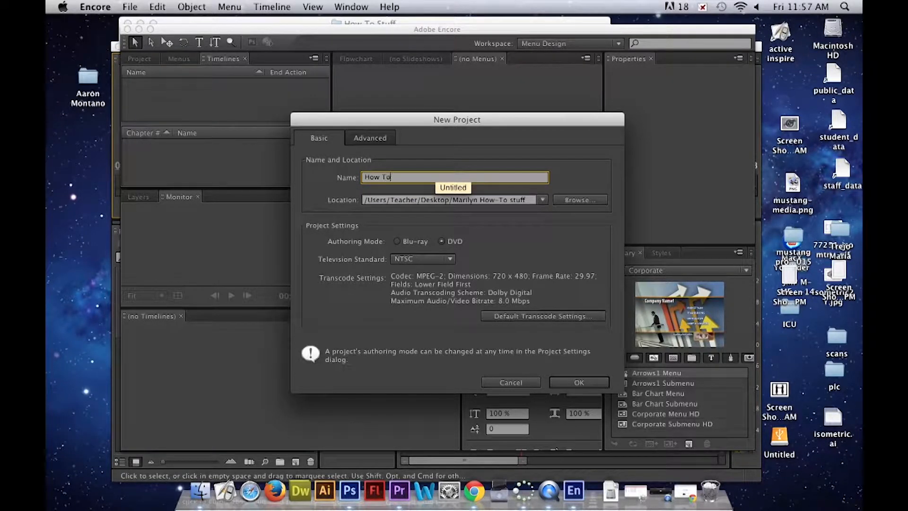
{"action": "type", "text": " Project"}
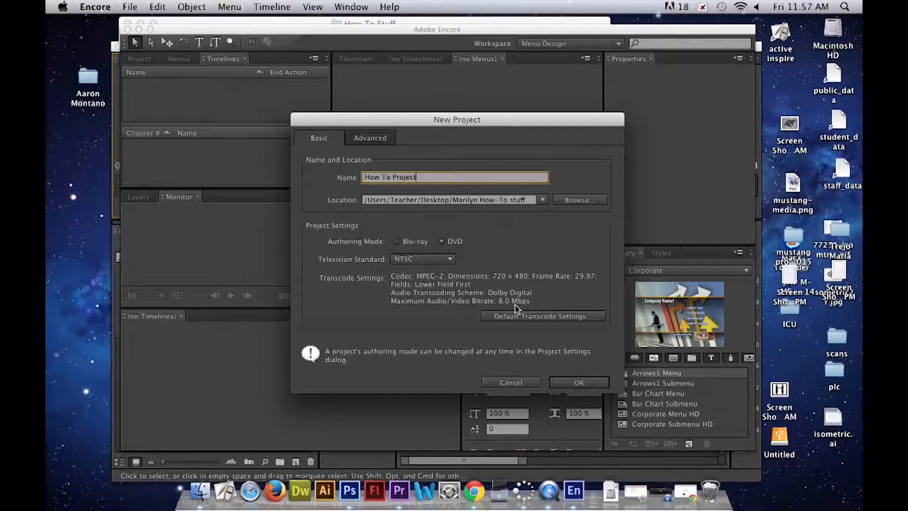
{"action": "left_click", "coordinate": [579, 384]}
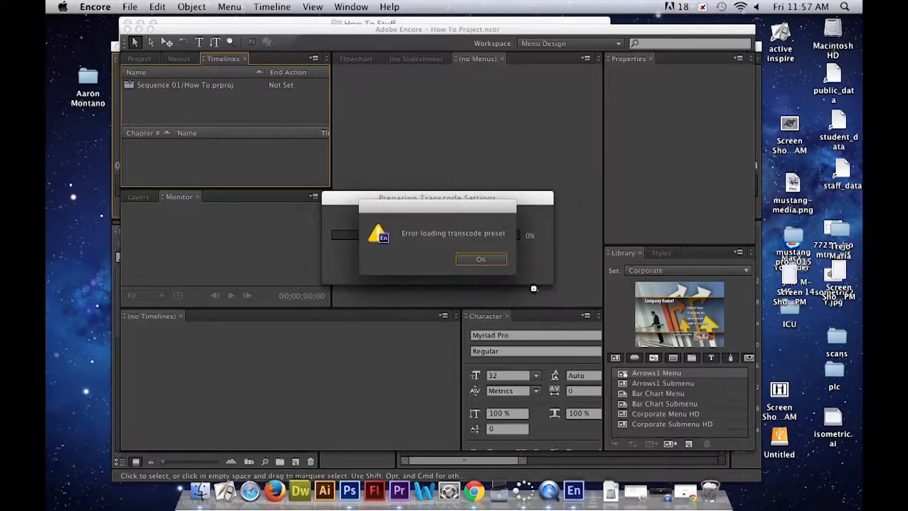
{"action": "left_click", "coordinate": [485, 260]}
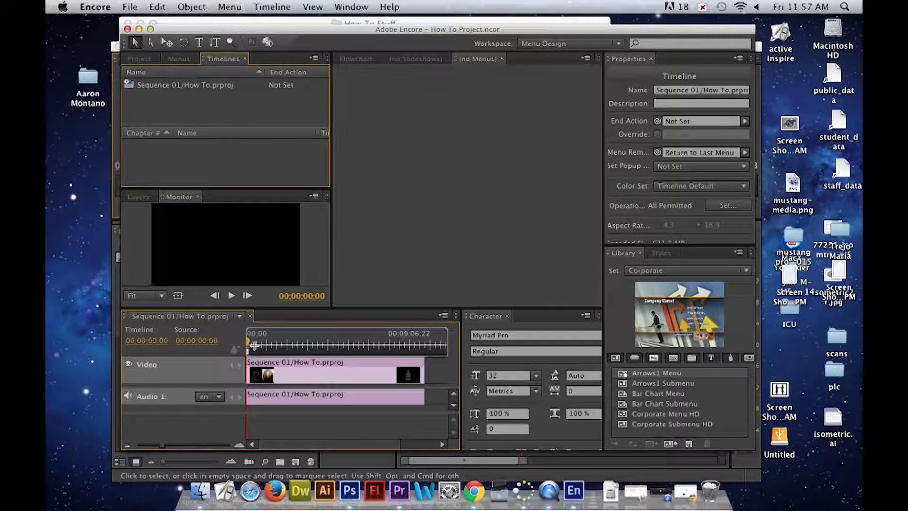
- Add chapter points to the timeline at intervals of 00;01;20;02, with existing chapter points removed
{"action": "right_click", "coordinate": [255, 346]}
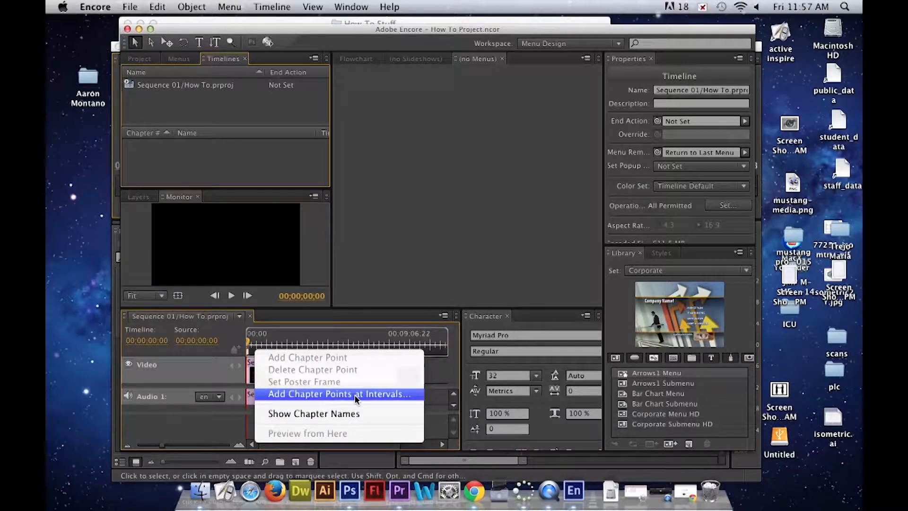
{"action": "left_click", "coordinate": [287, 395]}
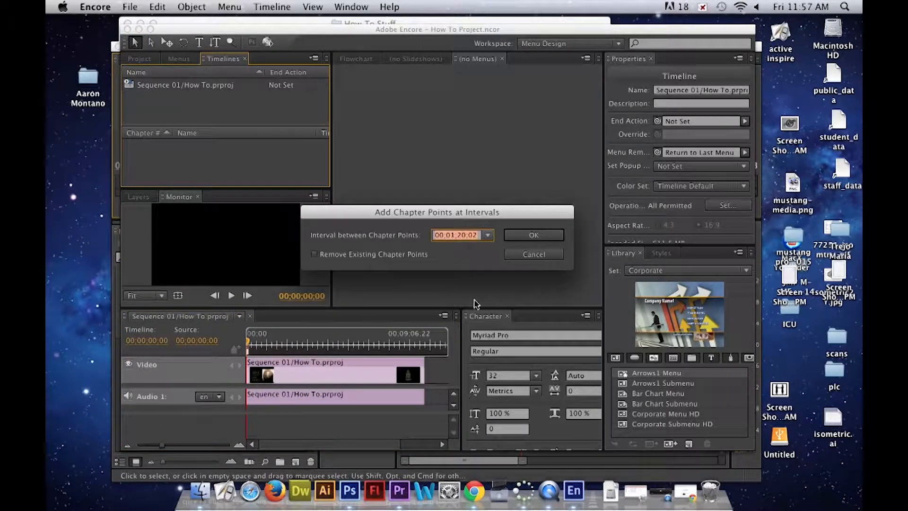
{"action": "left_click", "coordinate": [458, 235]}
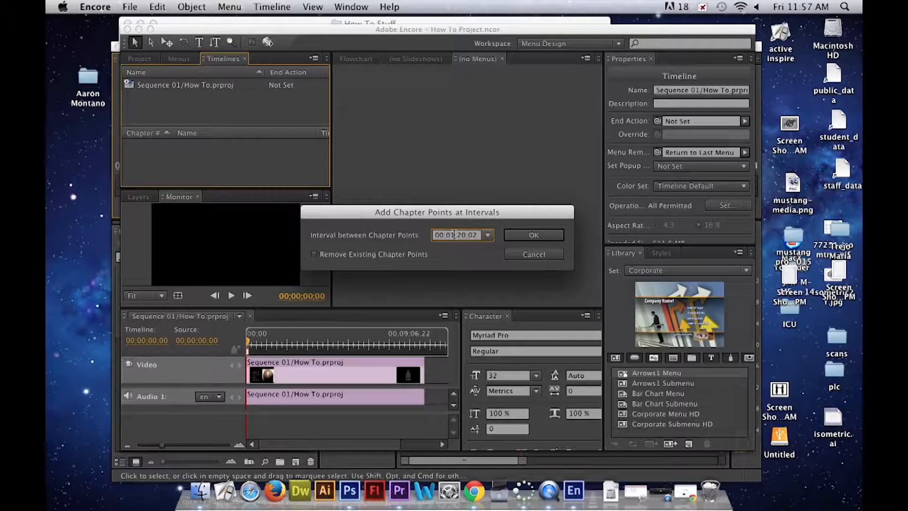
{"action": "key", "text": "BackSpace"}
{"action": "type", "text": "0"}
{"action": "left_click", "coordinate": [466, 235]}
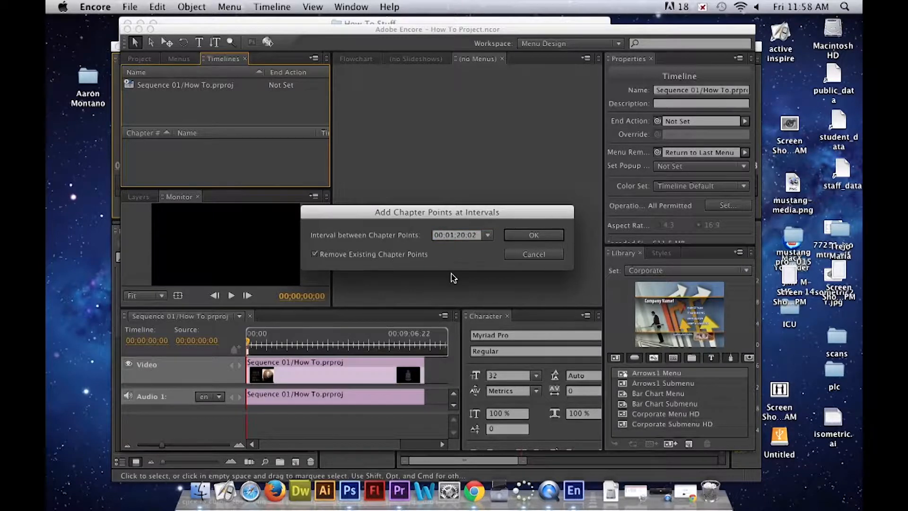
{"action": "key", "text": "Return"}
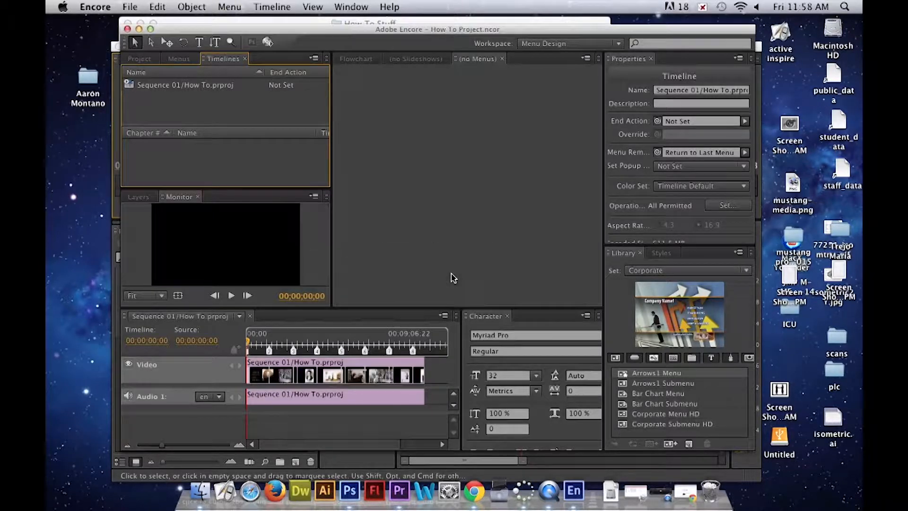
- Move chapter points 8, 7 and 6 to about 00;09;39;01, 00;08;21;19 and 00;06;51;20, and nudge chapter 5 slightly toward the timeline's end
{"action": "left_click", "coordinate": [412, 351]}
{"action": "left_click", "coordinate": [415, 354]}
{"action": "left_click_drag", "start_coordinate": [414, 354], "coordinate": [419, 356]}
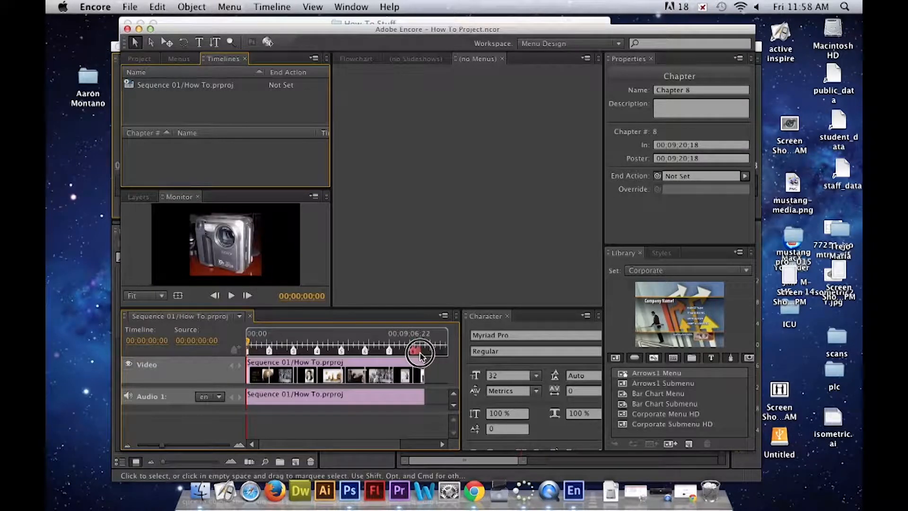
{"action": "left_click", "coordinate": [389, 353]}
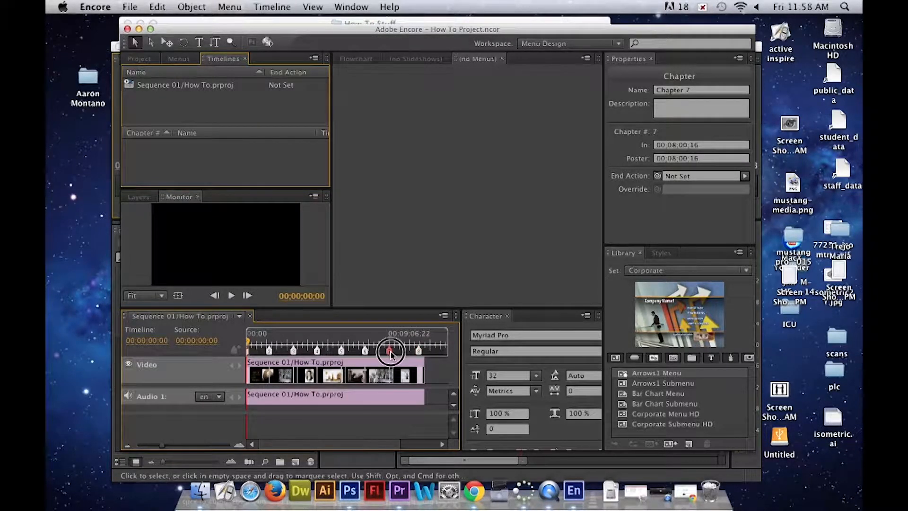
{"action": "left_click_drag", "start_coordinate": [396, 352], "coordinate": [397, 352]}
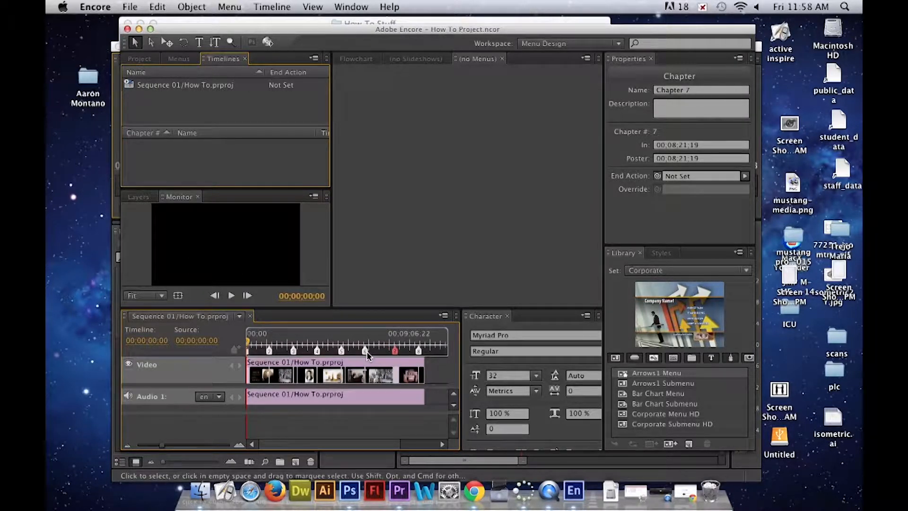
{"action": "left_click", "coordinate": [343, 352]}
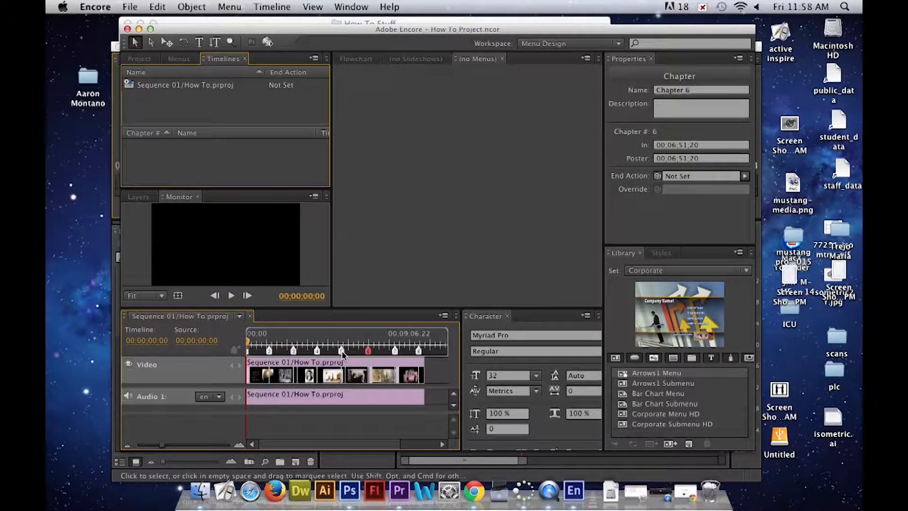
{"action": "left_click_drag", "start_coordinate": [344, 354], "coordinate": [343, 353]}
{"action": "left_click", "coordinate": [419, 352]}
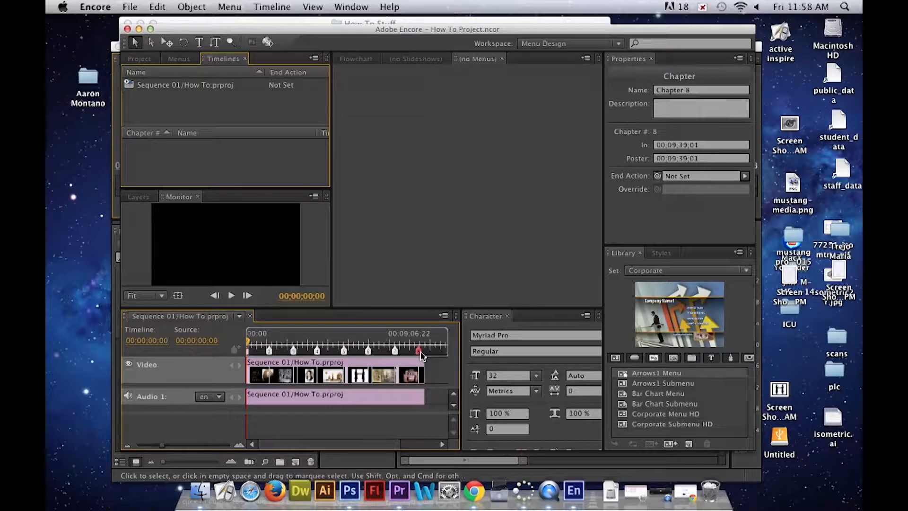
- Delete chapter point 8 and redistribute the remaining chapter points evenly along the timeline, with chapter 3 at about 00;03;10;24
{"action": "right_click", "coordinate": [421, 354]}
{"action": "left_click", "coordinate": [438, 374]}
{"action": "mouse_move", "coordinate": [396, 352]}
{"action": "left_mouse_down"}
{"action": "mouse_move", "coordinate": [426, 356]}
{"action": "mouse_move", "coordinate": [273, 352]}
{"action": "mouse_move", "coordinate": [303, 352]}
{"action": "left_mouse_up"}
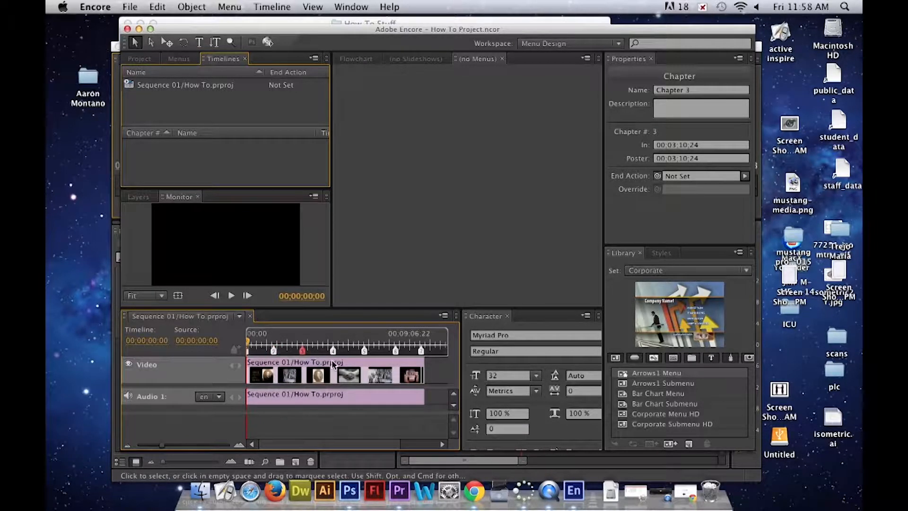
- Rename the first chapter of Sequence 01 as Beginning
{"action": "left_click", "coordinate": [249, 351]}
{"action": "left_click", "coordinate": [225, 105]}
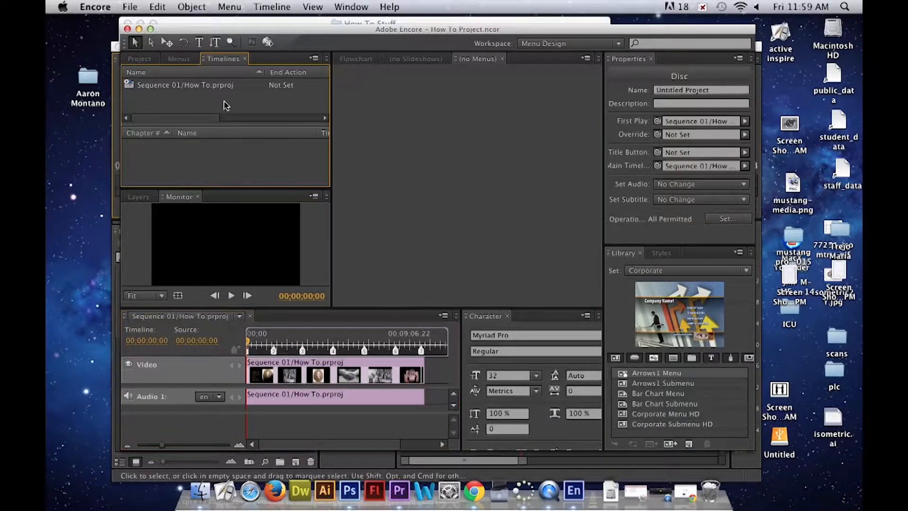
{"action": "left_click", "coordinate": [226, 90]}
{"action": "left_click", "coordinate": [208, 159]}
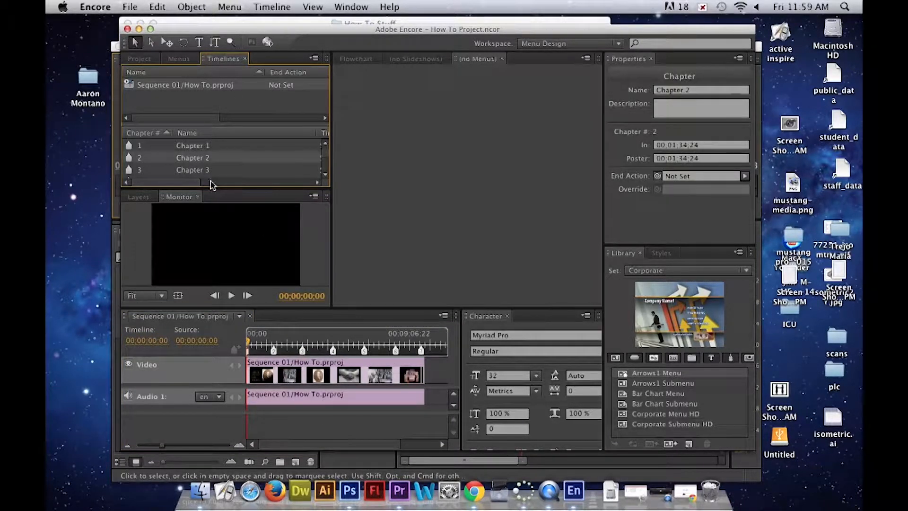
{"action": "left_click", "coordinate": [208, 146]}
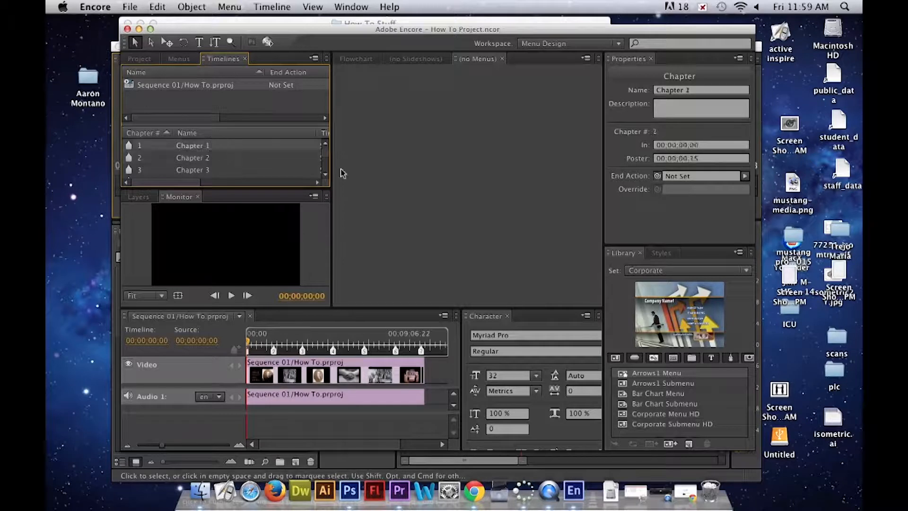
{"action": "left_click", "coordinate": [700, 90]}
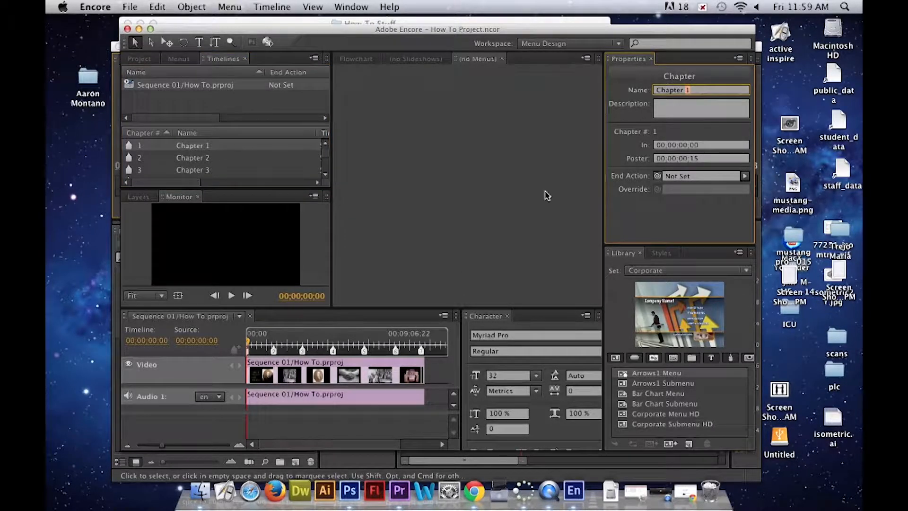
{"action": "triple_click", "coordinate": [699, 91]}
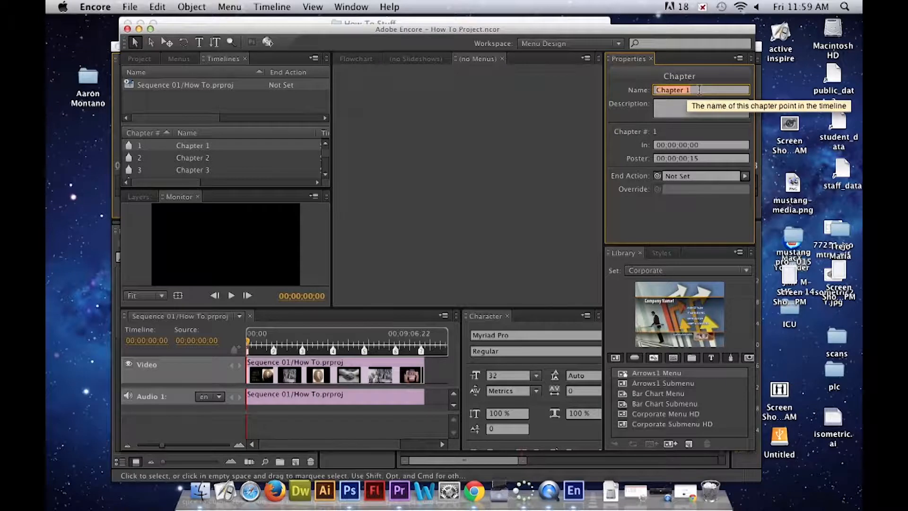
{"action": "type", "text": "Begu"}
{"action": "key", "text": "BackSpace"}
{"action": "type", "text": "inning"}
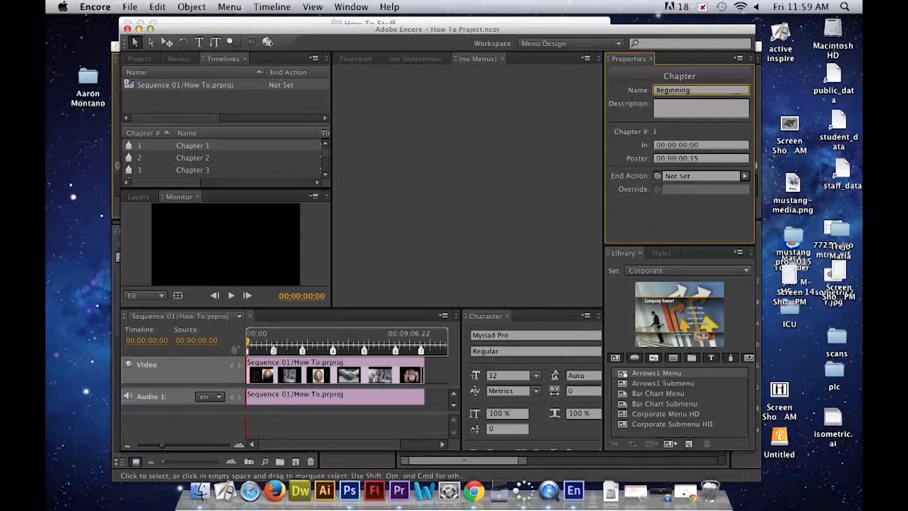
{"action": "key", "text": "Return"}
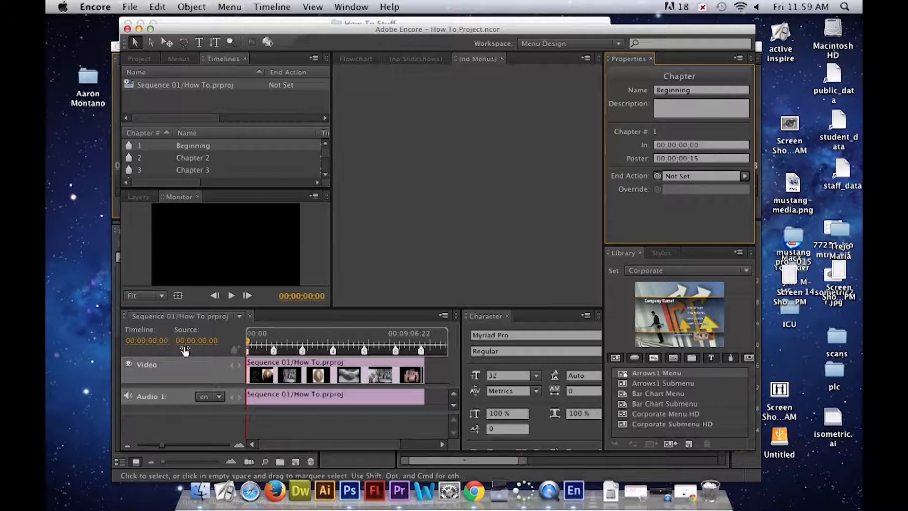
- Park the playhead at about 00;00;05;15 near the first chapter and capture a screenshot of the monitor's picture
{"action": "left_click", "coordinate": [248, 353]}
{"action": "left_click", "coordinate": [249, 353]}
{"action": "mouse_move", "coordinate": [248, 353]}
{"action": "left_mouse_down"}
{"action": "mouse_move", "coordinate": [248, 344]}
{"action": "mouse_move", "coordinate": [265, 341]}
{"action": "left_mouse_up"}
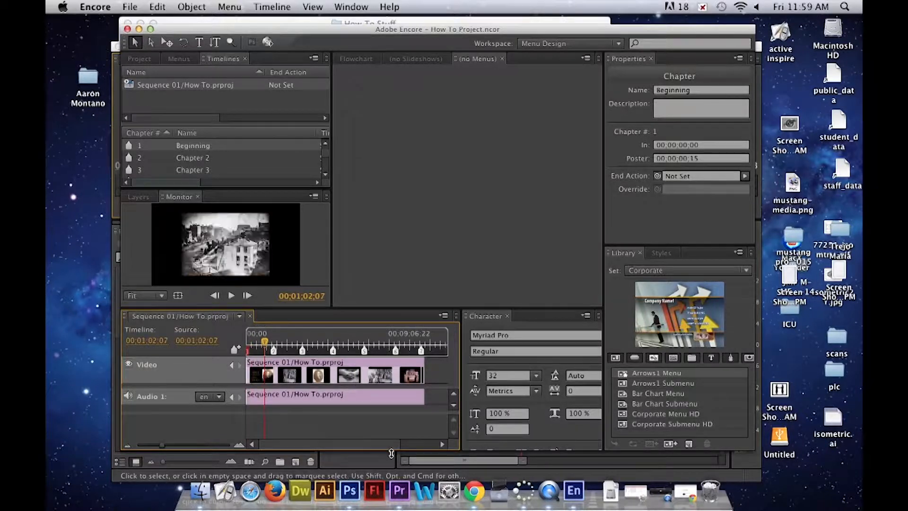
{"action": "left_click", "coordinate": [433, 448]}
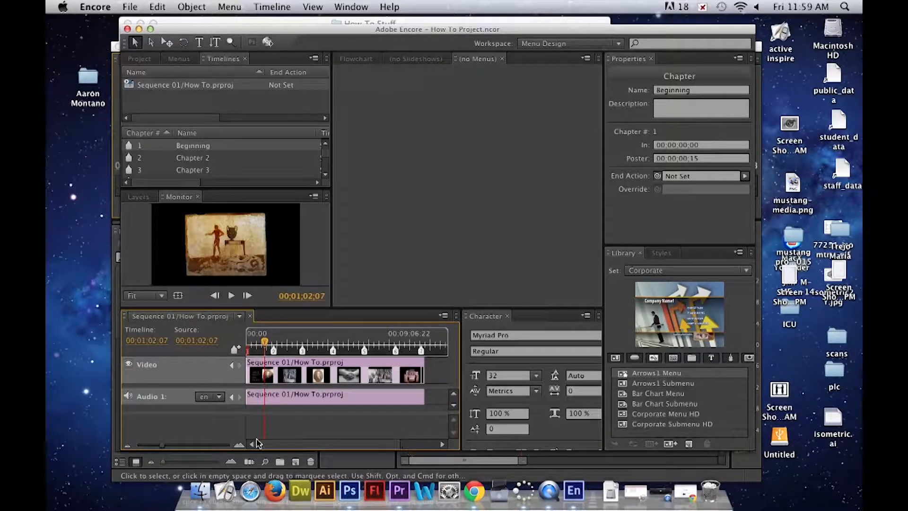
{"action": "mouse_move", "coordinate": [264, 443]}
{"action": "left_mouse_down"}
{"action": "mouse_move", "coordinate": [291, 447]}
{"action": "mouse_move", "coordinate": [266, 446]}
{"action": "left_mouse_up"}
{"action": "left_click", "coordinate": [267, 341]}
{"action": "mouse_move", "coordinate": [267, 342]}
{"action": "left_mouse_down"}
{"action": "mouse_move", "coordinate": [247, 341]}
{"action": "mouse_move", "coordinate": [251, 347]}
{"action": "left_mouse_up"}
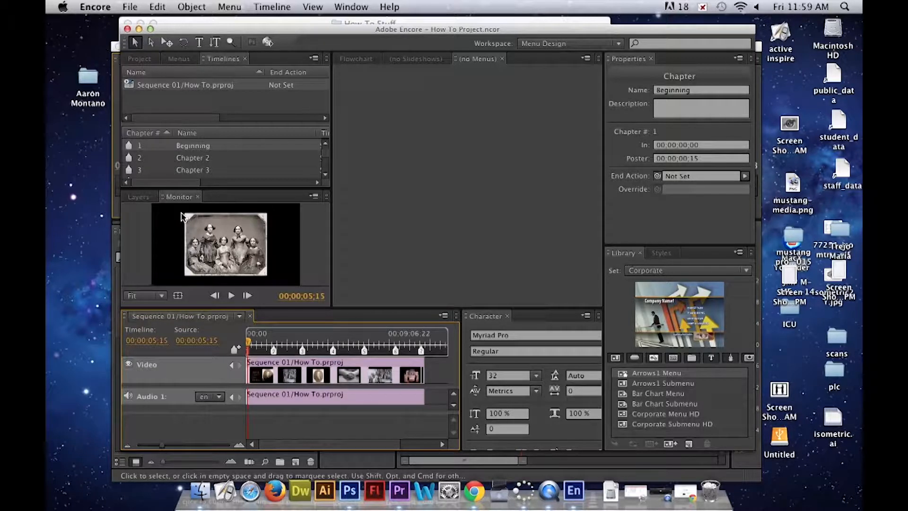
{"action": "key", "text": "super+shift+4"}
{"action": "left_click_drag", "start_coordinate": [183, 215], "coordinate": [97, 41]}
{"action": "left_click_drag", "start_coordinate": [46, 3], "coordinate": [45, 319]}
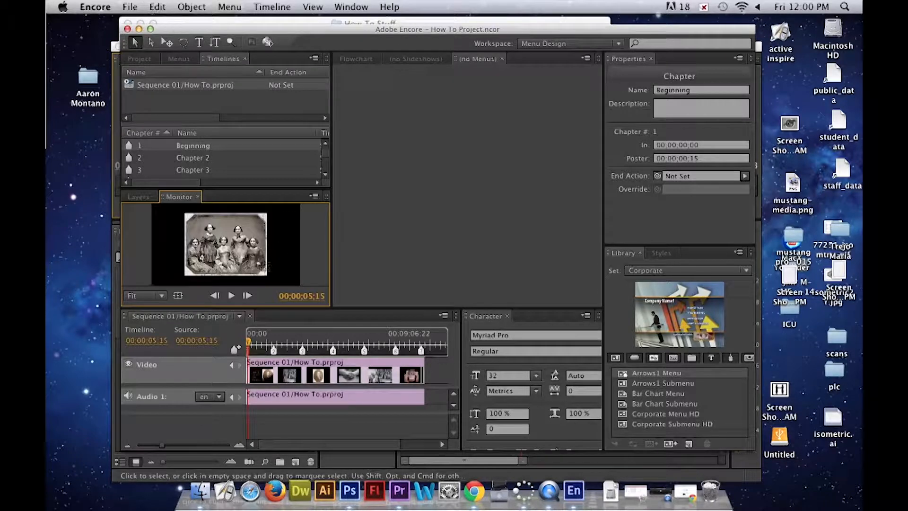
{"action": "left_click_drag", "start_coordinate": [184, 215], "coordinate": [269, 279]}
- Capture monitor screenshots of the frames near chapters 2 and 3, at about 00;01;33;03 and 00;03;08;16
{"action": "left_click", "coordinate": [274, 350]}
{"action": "left_click", "coordinate": [264, 343]}
{"action": "left_click_drag", "start_coordinate": [265, 343], "coordinate": [274, 342]}
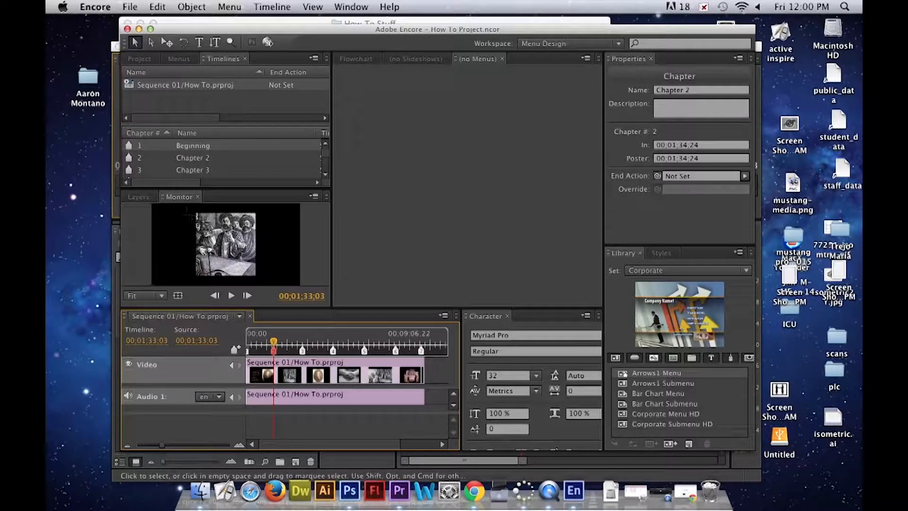
{"action": "left_click_drag", "start_coordinate": [196, 213], "coordinate": [255, 280]}
{"action": "left_click_drag", "start_coordinate": [274, 343], "coordinate": [303, 346]}
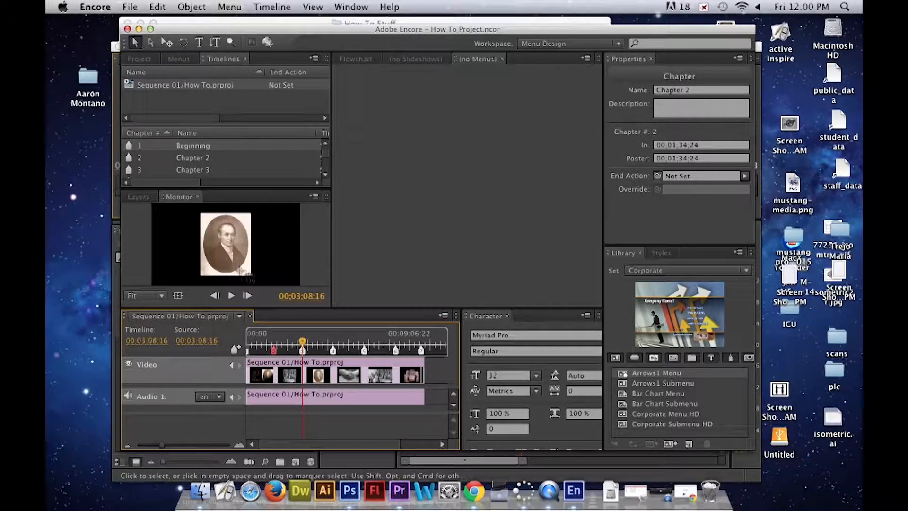
{"action": "left_click", "coordinate": [201, 216]}
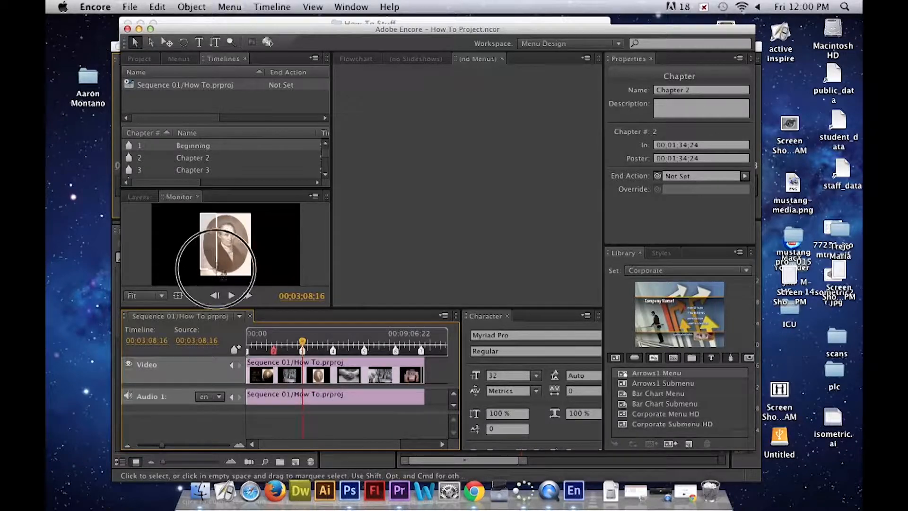
- Capture monitor screenshots of the frames near chapters 4 and 5, at about 00;04;51;17 and 00;06;36;00
{"action": "left_click", "coordinate": [333, 340]}
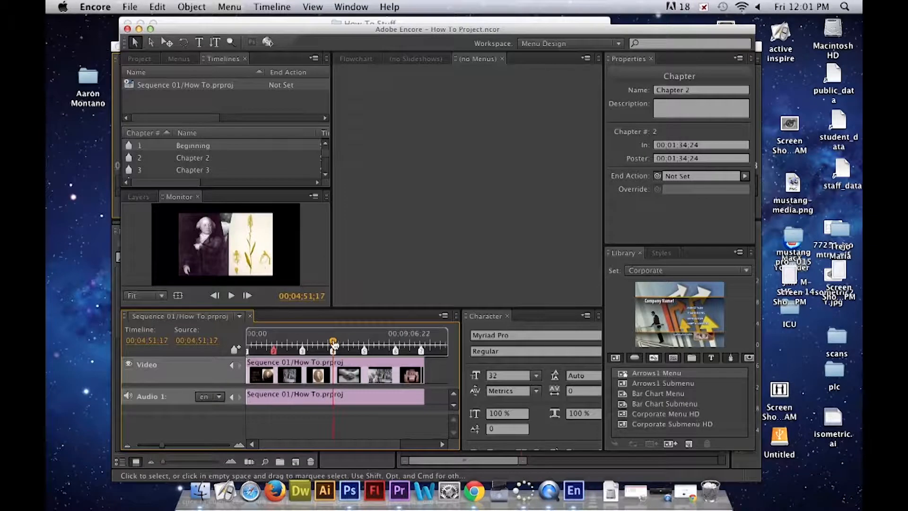
{"action": "left_click_drag", "start_coordinate": [333, 345], "coordinate": [365, 344]}
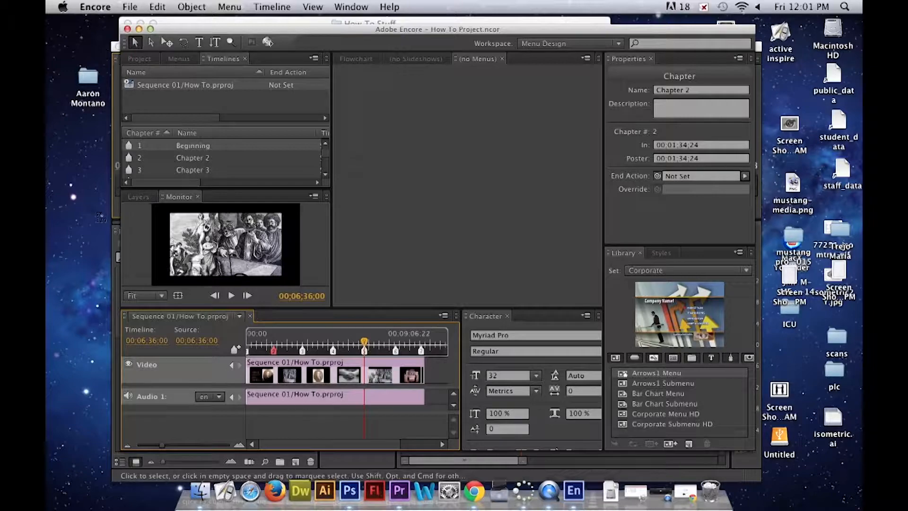
{"action": "left_click_drag", "start_coordinate": [169, 214], "coordinate": [287, 276]}
- Capture monitor screenshots of the frames near chapters 6 and 7, at about 00;08;16;10 and 00;09;45;13
{"action": "left_click", "coordinate": [395, 341]}
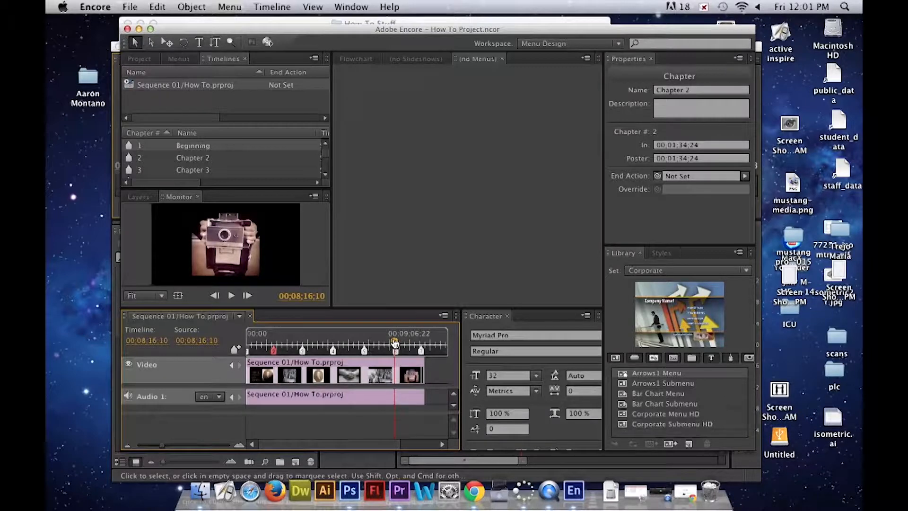
{"action": "key", "text": "super+shift+4"}
{"action": "left_click_drag", "start_coordinate": [192, 214], "coordinate": [261, 274]}
{"action": "left_click_drag", "start_coordinate": [394, 344], "coordinate": [421, 340]}
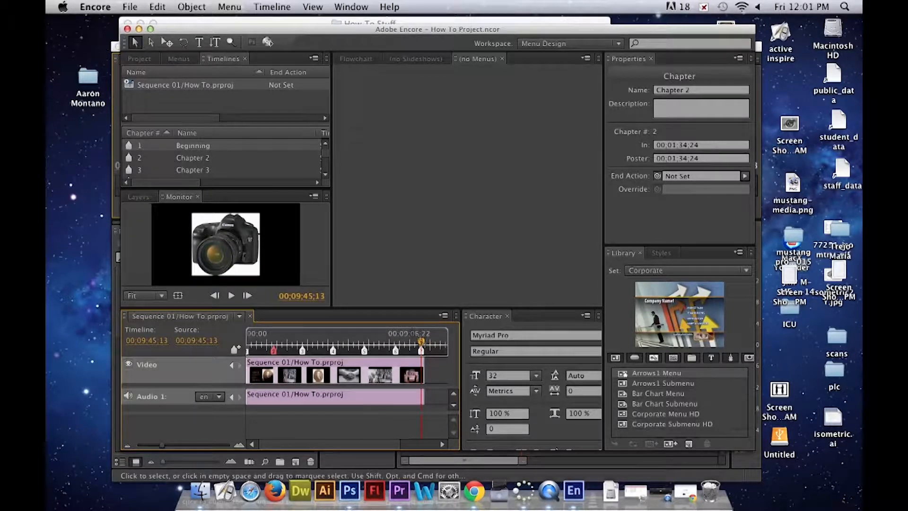
{"action": "left_click_drag", "start_coordinate": [190, 210], "coordinate": [261, 279]}
- Minimize the Encore and Premiere Pro windows to uncover the desktop with the captured screenshots
{"action": "mouse_move", "coordinate": [573, 36]}
{"action": "left_mouse_down"}
{"action": "mouse_move", "coordinate": [529, 67]}
{"action": "mouse_move", "coordinate": [689, 266]}
{"action": "mouse_move", "coordinate": [542, 237]}
{"action": "mouse_move", "coordinate": [577, 27]}
{"action": "left_mouse_up"}
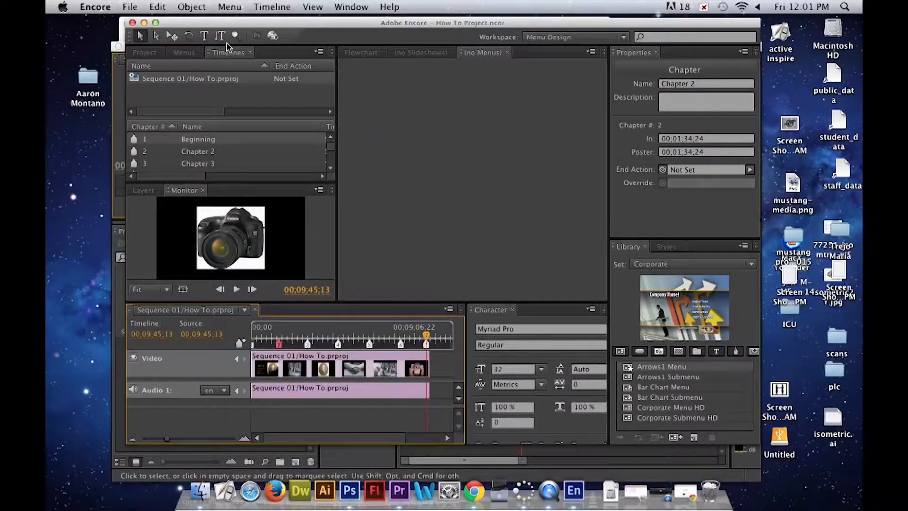
{"action": "left_click", "coordinate": [145, 23]}
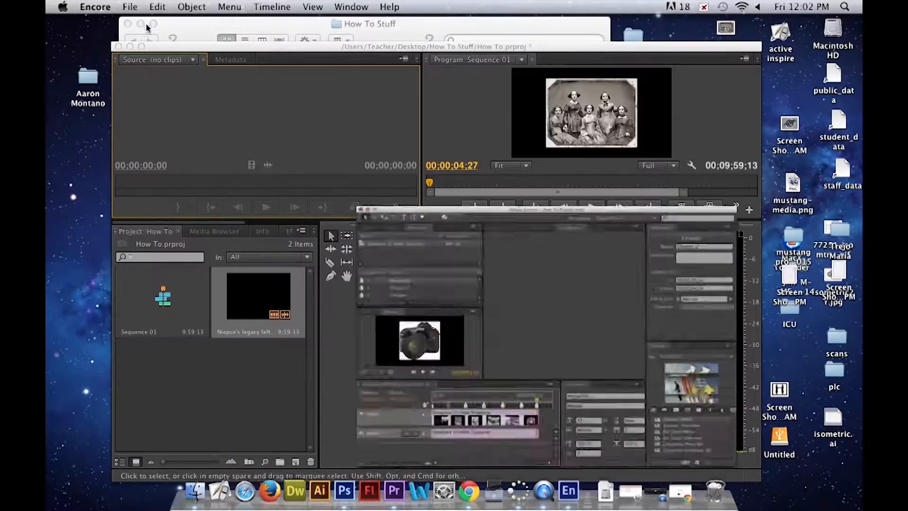
{"action": "left_click", "coordinate": [280, 47]}
{"action": "left_click", "coordinate": [308, 99]}
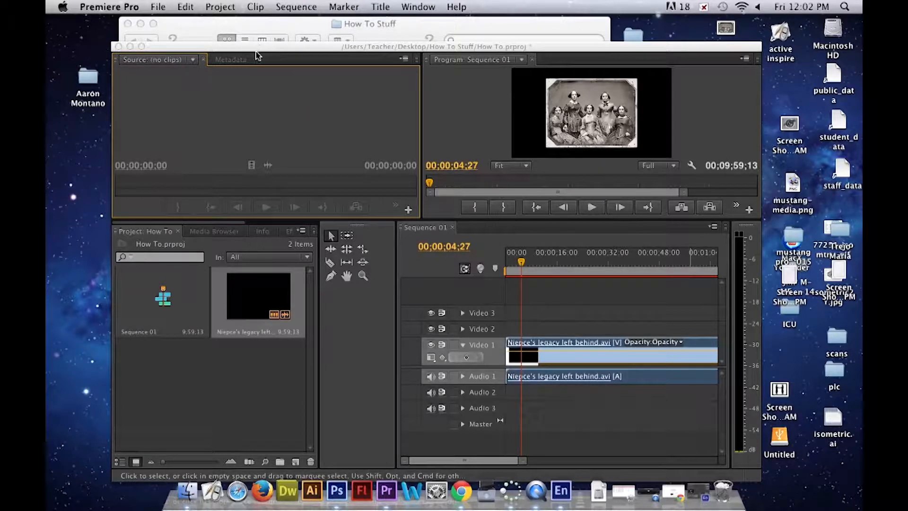
{"action": "left_click_drag", "start_coordinate": [523, 54], "coordinate": [534, 64]}
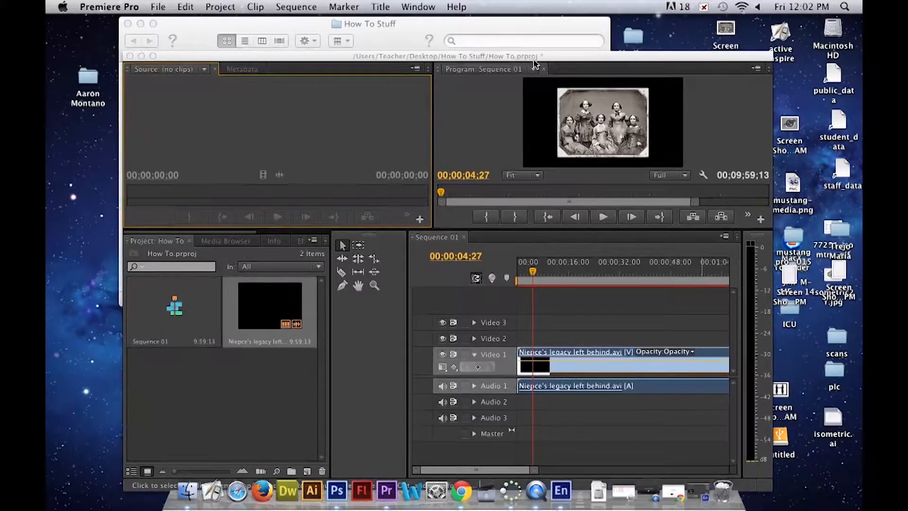
{"action": "left_click_drag", "start_coordinate": [189, 60], "coordinate": [326, 214]}
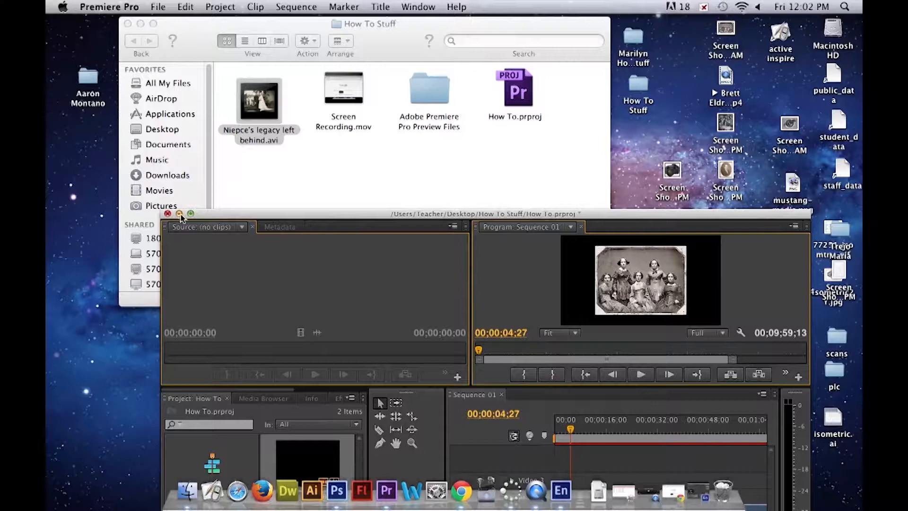
{"action": "left_click", "coordinate": [179, 214]}
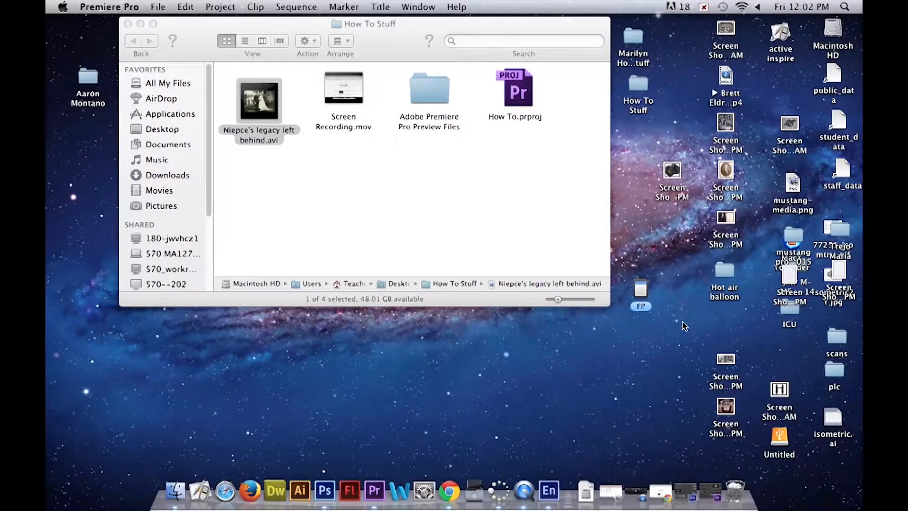
- Gather the seven captured chapter screenshots into one cluster in the empty area of the desktop
{"action": "left_click_drag", "start_coordinate": [680, 181], "coordinate": [645, 400]}
{"action": "left_click", "coordinate": [730, 411]}
{"action": "left_click_drag", "start_coordinate": [730, 411], "coordinate": [657, 427]}
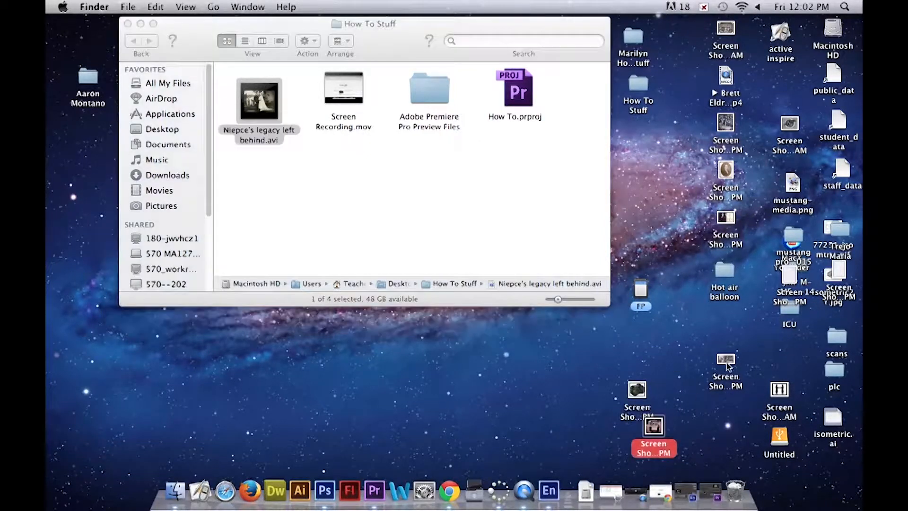
{"action": "left_click_drag", "start_coordinate": [729, 362], "coordinate": [679, 392]}
{"action": "left_click_drag", "start_coordinate": [738, 198], "coordinate": [676, 352]}
{"action": "left_click", "coordinate": [730, 229]}
{"action": "left_click_drag", "start_coordinate": [730, 230], "coordinate": [724, 354]}
{"action": "left_click_drag", "start_coordinate": [732, 128], "coordinate": [724, 410]}
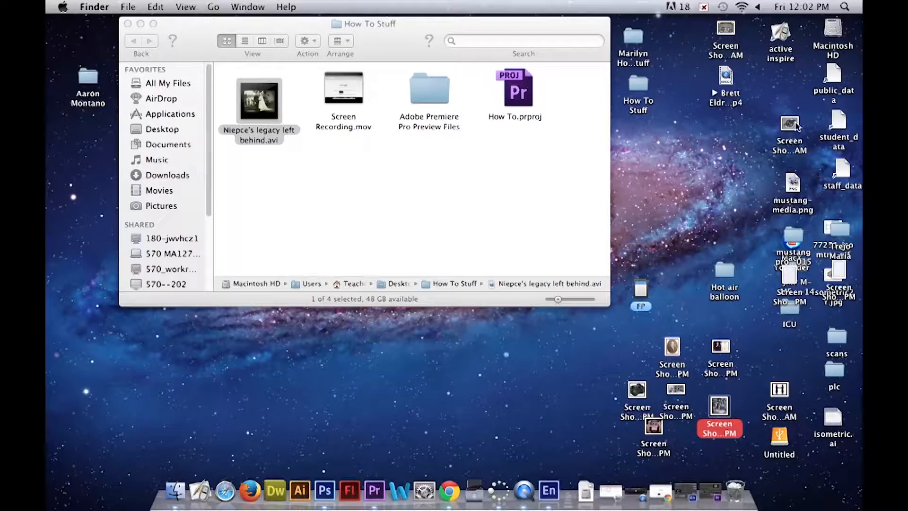
{"action": "left_click_drag", "start_coordinate": [731, 38], "coordinate": [683, 310]}
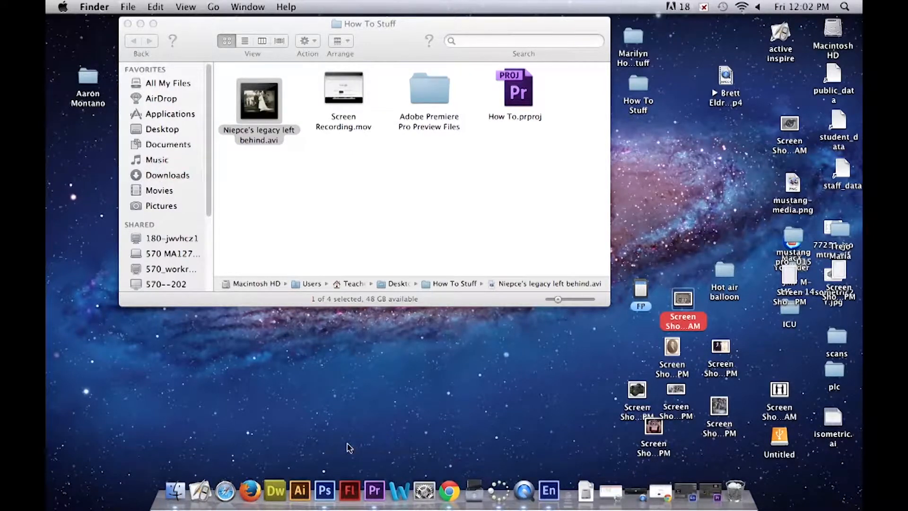
- Switch to Photoshop and create a 1920 x 1080 pixel document at 72 pixels/inch with Background Color as its contents
{"action": "left_click", "coordinate": [322, 491]}
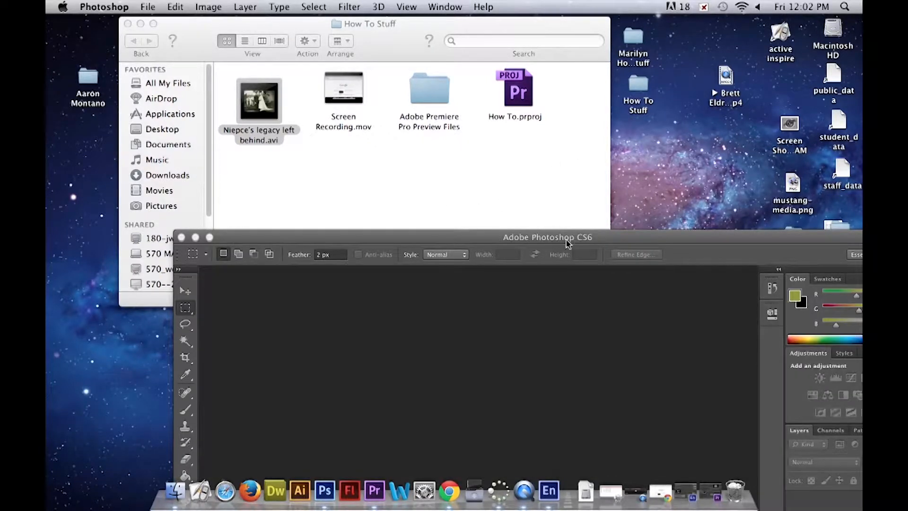
{"action": "left_click_drag", "start_coordinate": [577, 239], "coordinate": [480, 39]}
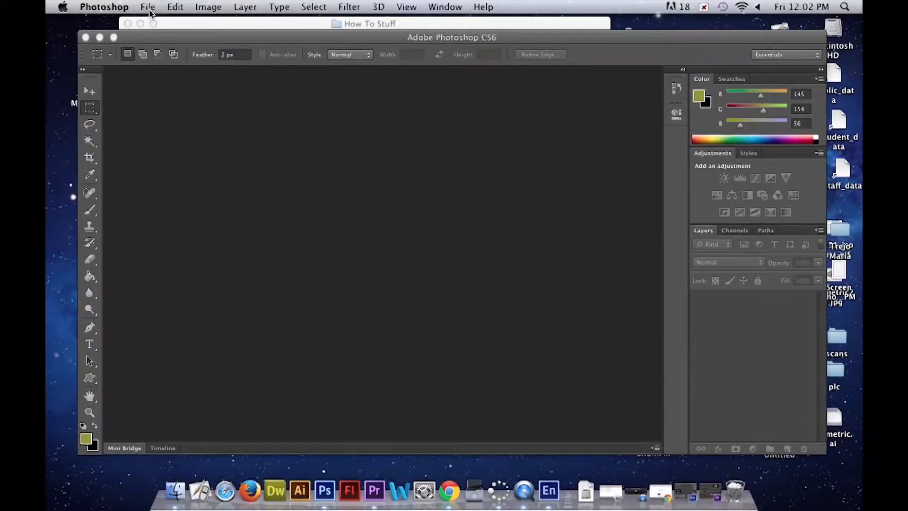
{"action": "left_click", "coordinate": [148, 7]}
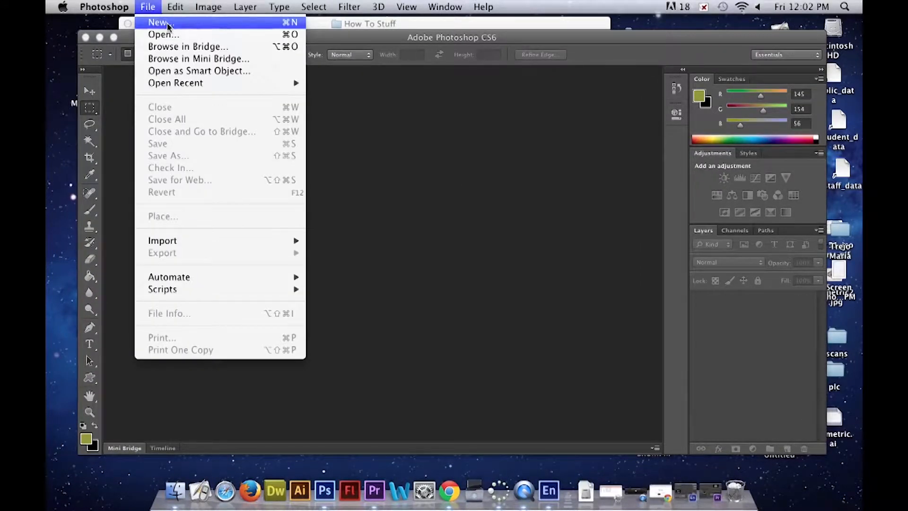
{"action": "left_click", "coordinate": [161, 23]}
{"action": "double_click", "coordinate": [312, 146]}
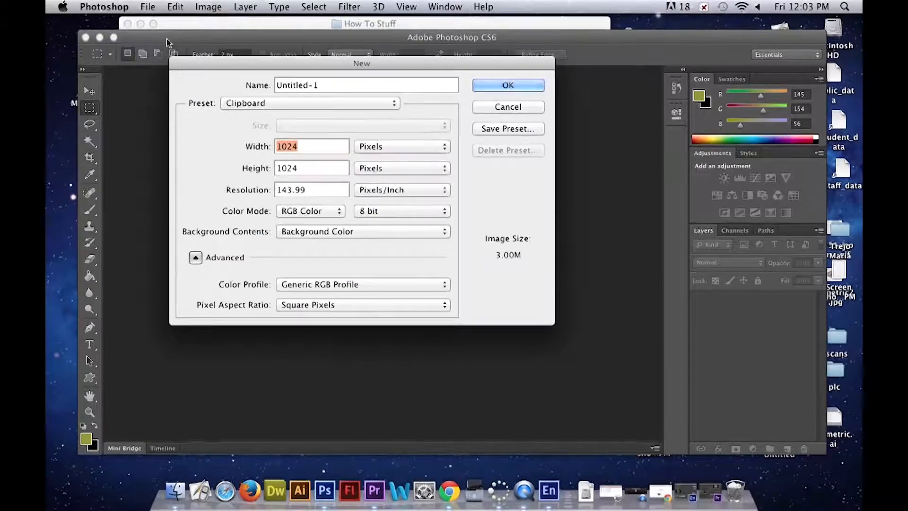
{"action": "type", "text": "1920"}
{"action": "key", "text": "Tab"}
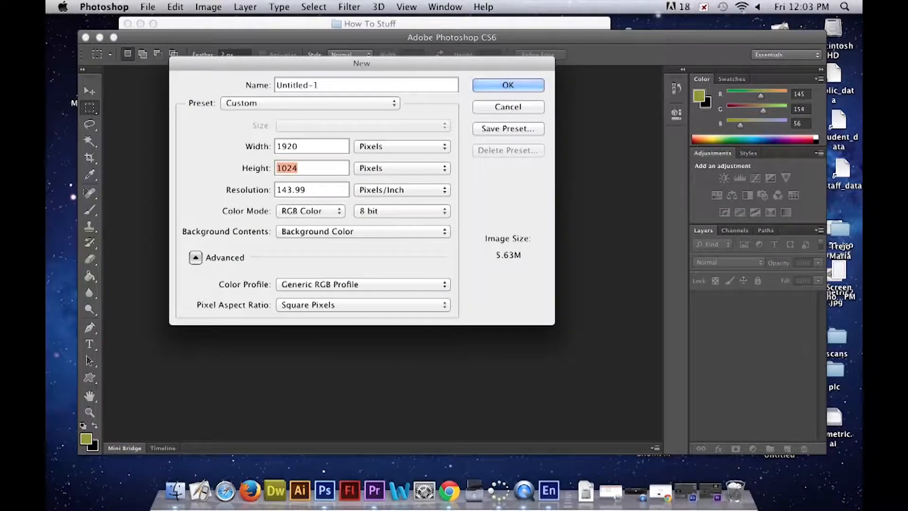
{"action": "type", "text": "1080"}
{"action": "double_click", "coordinate": [322, 193]}
{"action": "type", "text": "72"}
{"action": "left_click", "coordinate": [335, 233]}
{"action": "left_click", "coordinate": [344, 233]}
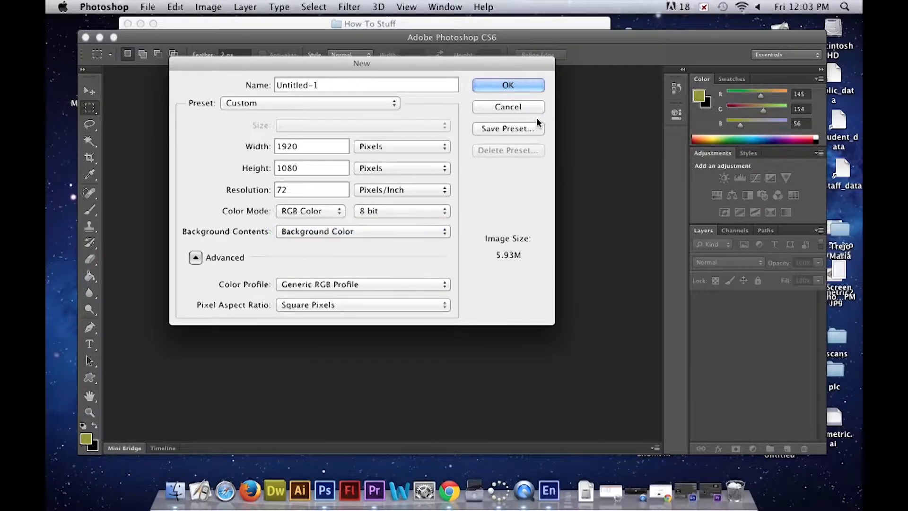
{"action": "left_click", "coordinate": [515, 87]}
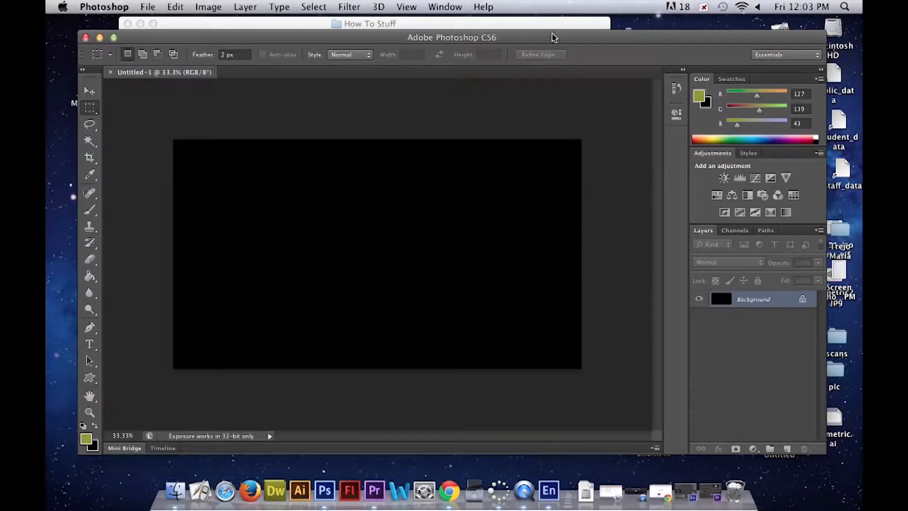
- Switch to Chrome and run a Google search for "joseph nicephore niepce"
{"action": "left_click_drag", "start_coordinate": [556, 42], "coordinate": [228, 43]}
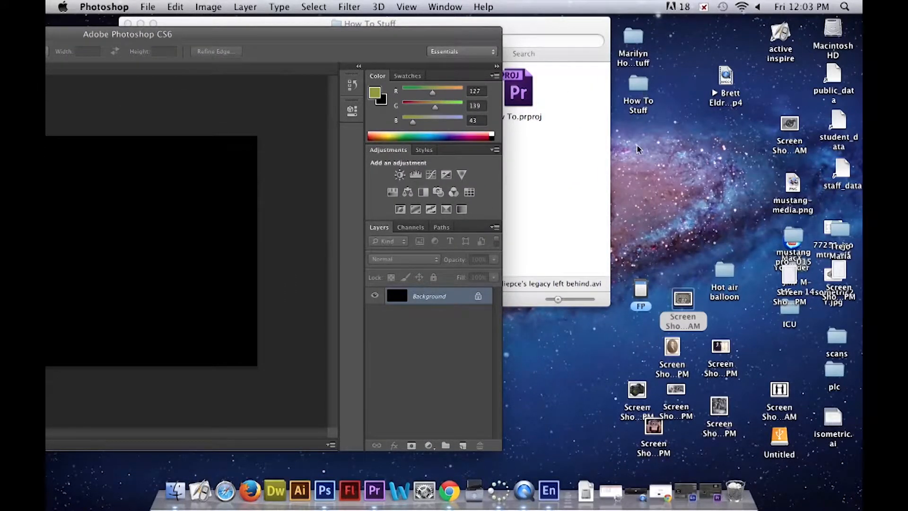
{"action": "left_click", "coordinate": [636, 492]}
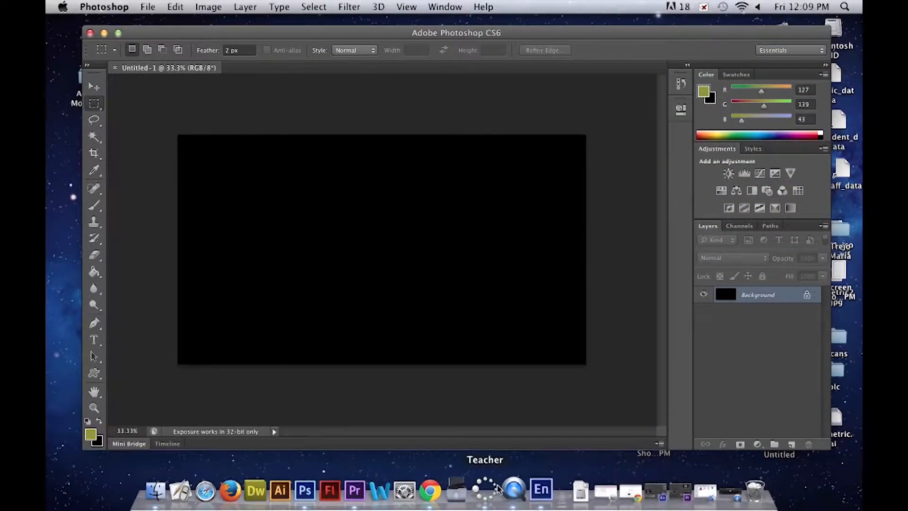
{"action": "left_click", "coordinate": [431, 491]}
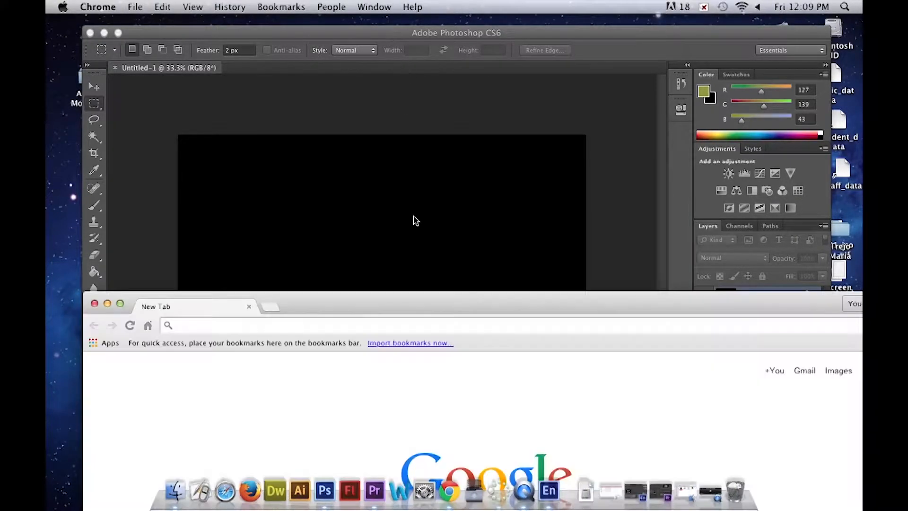
{"action": "left_click_drag", "start_coordinate": [444, 300], "coordinate": [404, 104]}
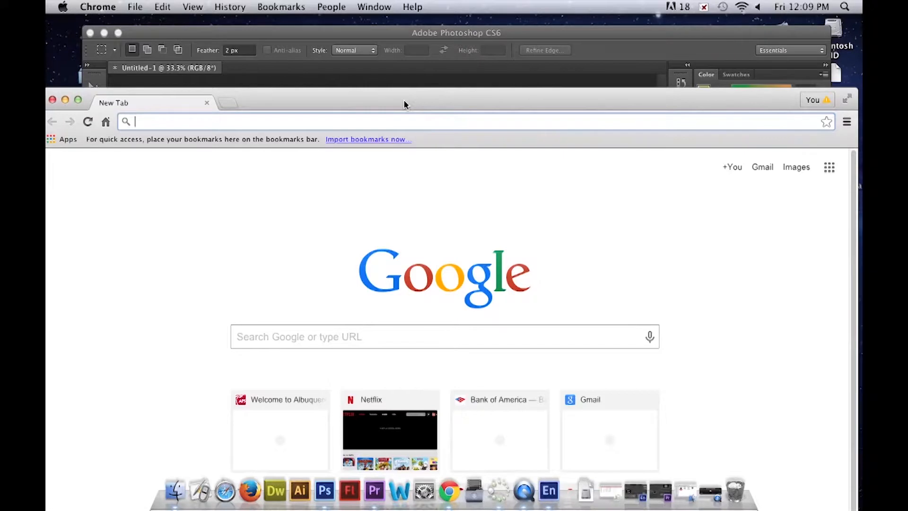
{"action": "type", "text": "joseph nicephore niepce"}
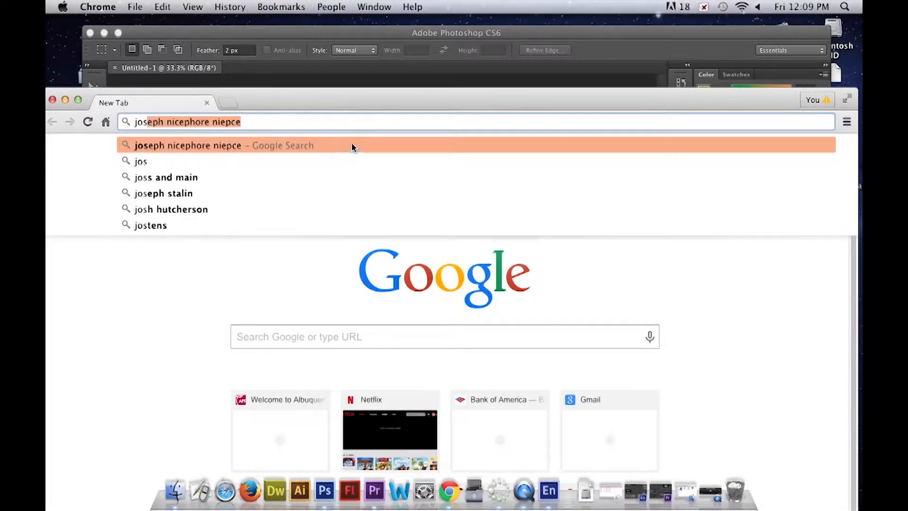
{"action": "left_click", "coordinate": [352, 144]}
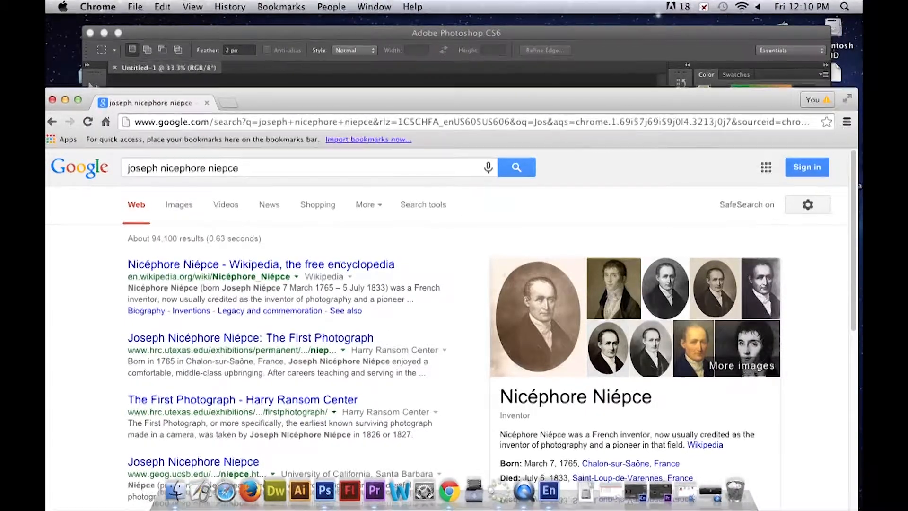
- Open the large oval portrait of Niépce from the results and save it as a JPG in the How To Stuff folder
{"action": "left_click", "coordinate": [545, 315]}
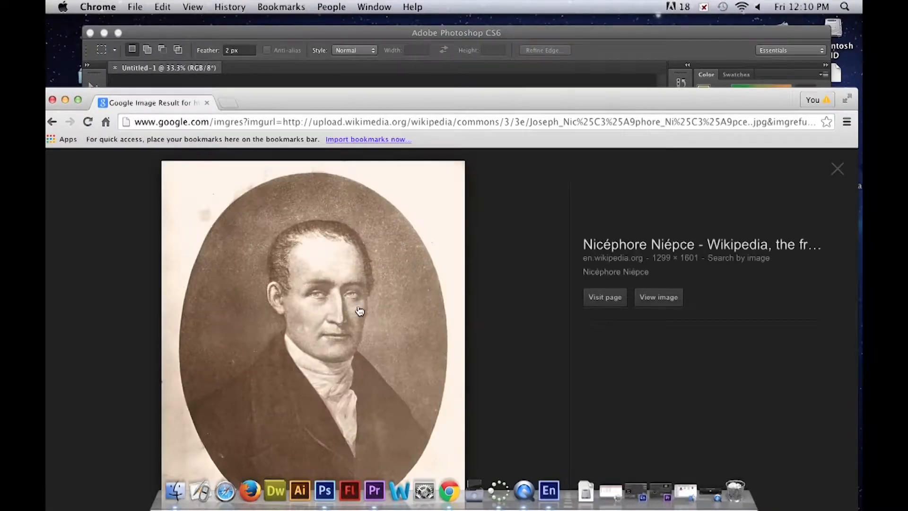
{"action": "right_click", "coordinate": [331, 294]}
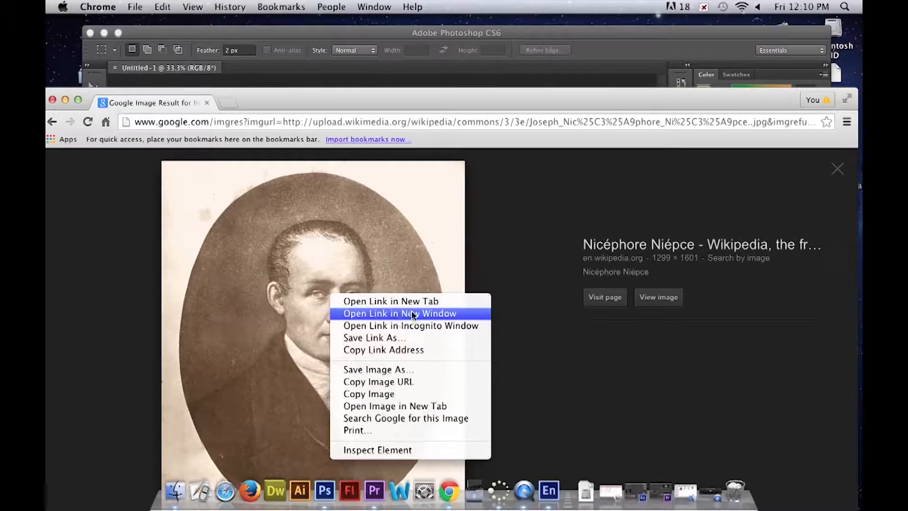
{"action": "left_click", "coordinate": [437, 370]}
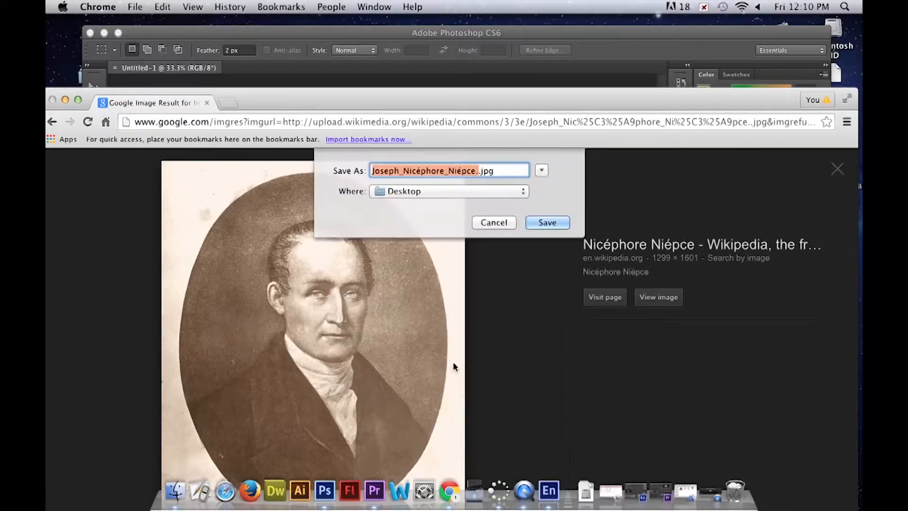
{"action": "left_click", "coordinate": [518, 195]}
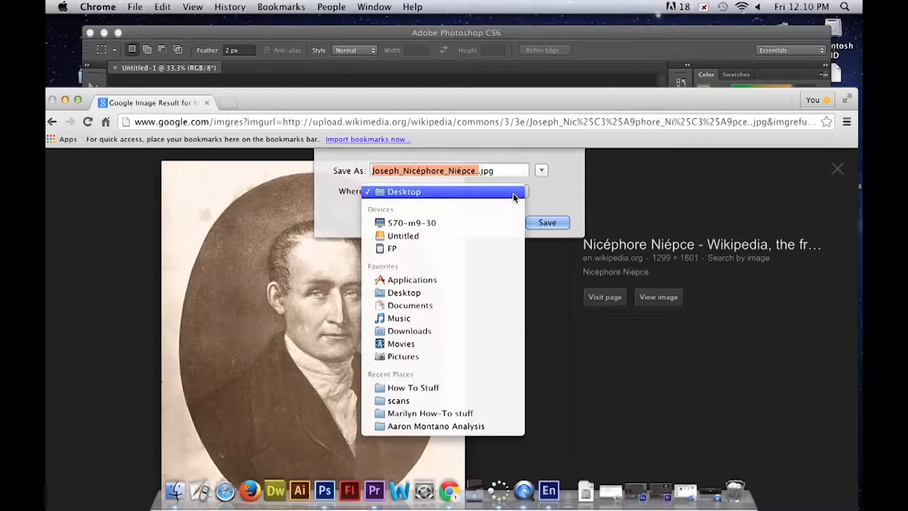
{"action": "left_click", "coordinate": [406, 387]}
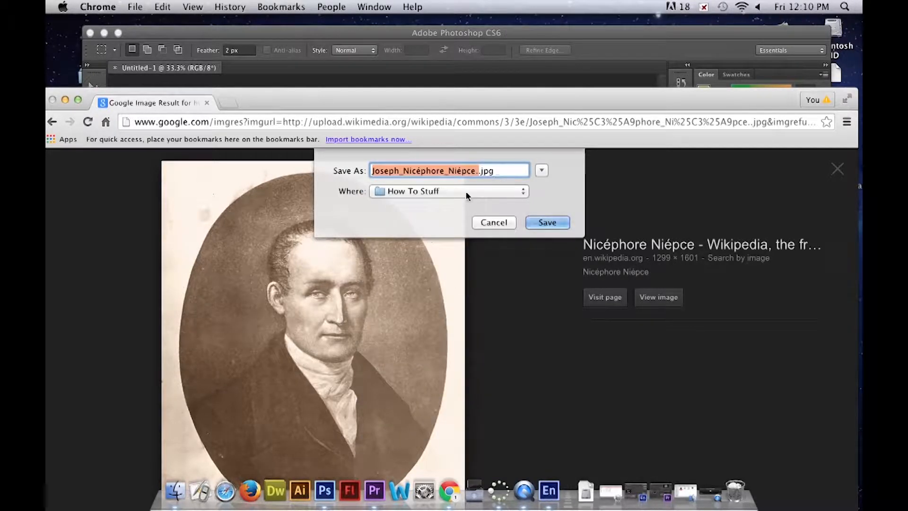
{"action": "left_click", "coordinate": [554, 226]}
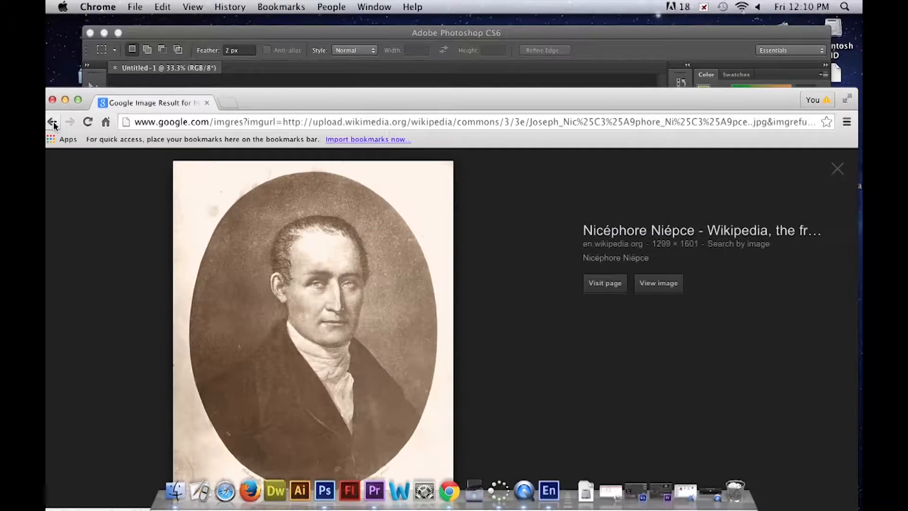
- Close the browser and place the saved Niépce portrait from the How To Stuff folder into the black Photoshop document
{"action": "left_click_drag", "start_coordinate": [276, 98], "coordinate": [310, 35]}
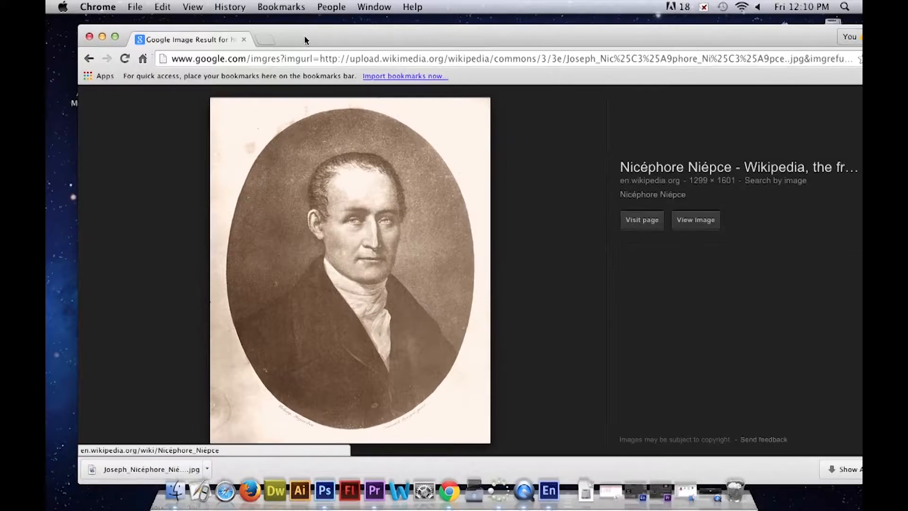
{"action": "left_click", "coordinate": [89, 36]}
{"action": "left_click", "coordinate": [349, 77]}
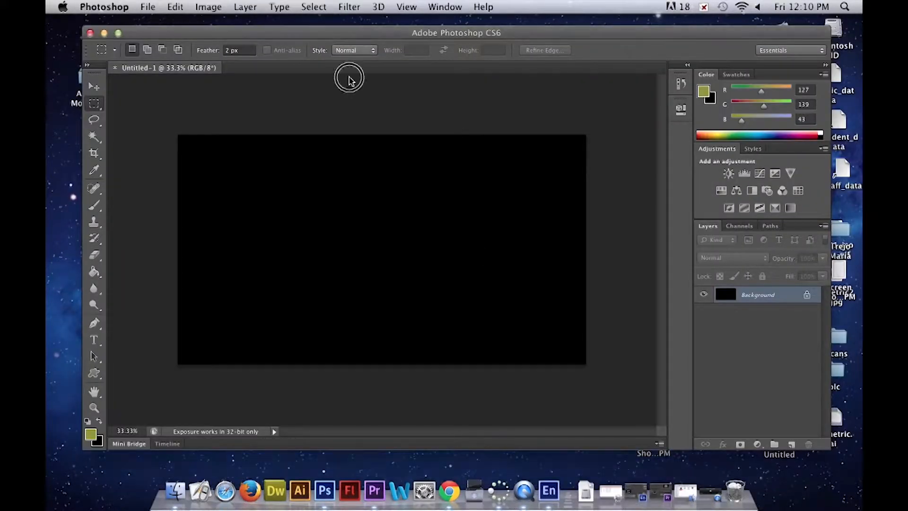
{"action": "left_click_drag", "start_coordinate": [397, 33], "coordinate": [427, 109]}
{"action": "left_click_drag", "start_coordinate": [645, 89], "coordinate": [498, 42]}
{"action": "double_click", "coordinate": [495, 42]}
{"action": "left_click_drag", "start_coordinate": [349, 179], "coordinate": [305, 384]}
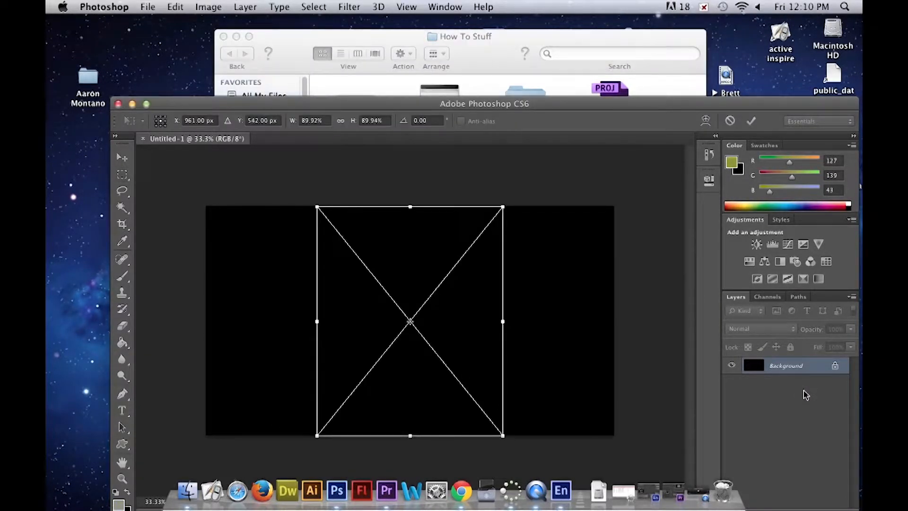
- Align the placed portrait with the canvas's left edge, stretch its width to about 96%, and commit the placement
{"action": "left_click_drag", "start_coordinate": [411, 314], "coordinate": [300, 310]}
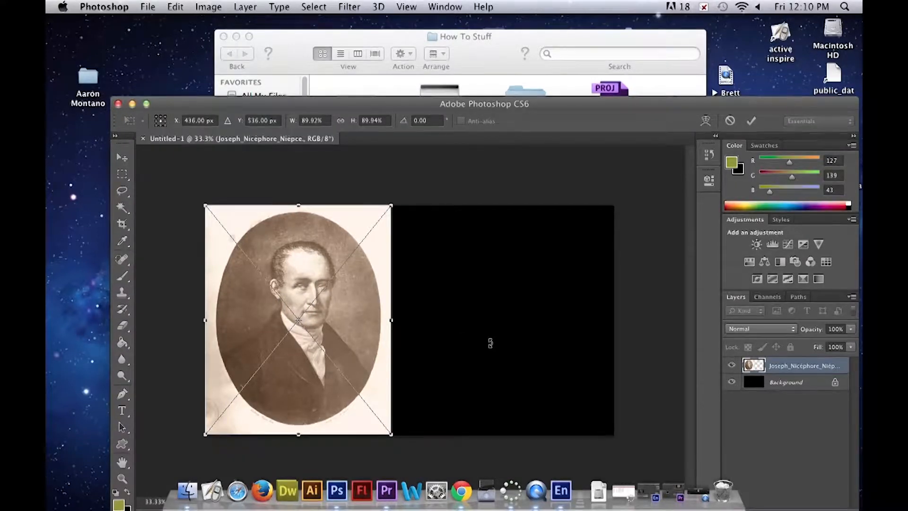
{"action": "left_click_drag", "start_coordinate": [391, 320], "coordinate": [405, 317]}
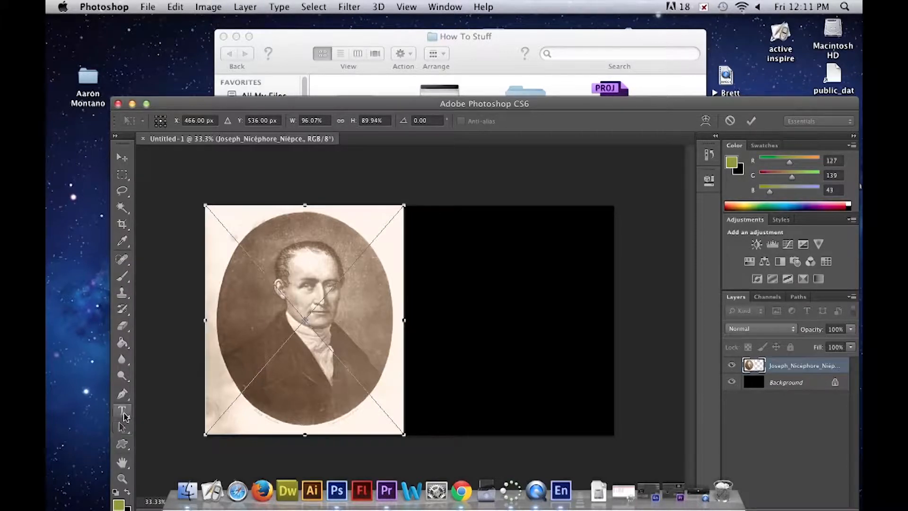
{"action": "left_click_drag", "start_coordinate": [330, 104], "coordinate": [300, 53]}
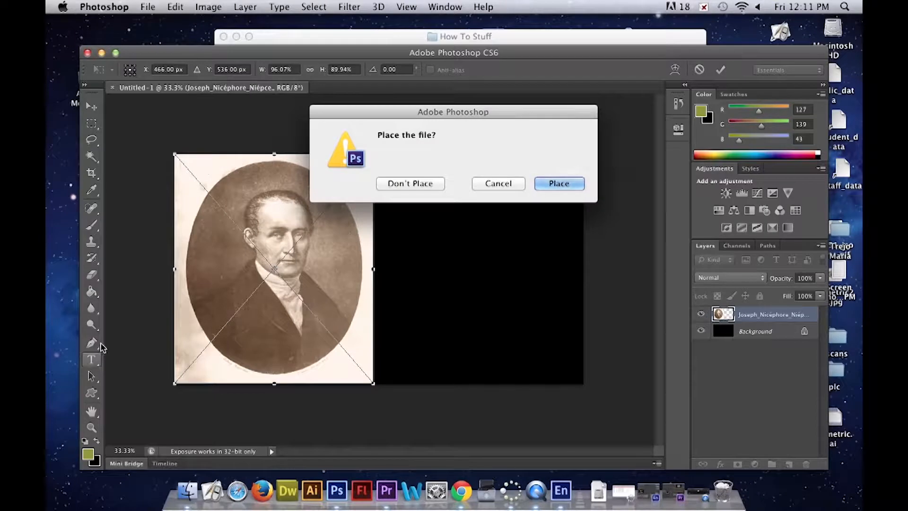
{"action": "left_click", "coordinate": [545, 183]}
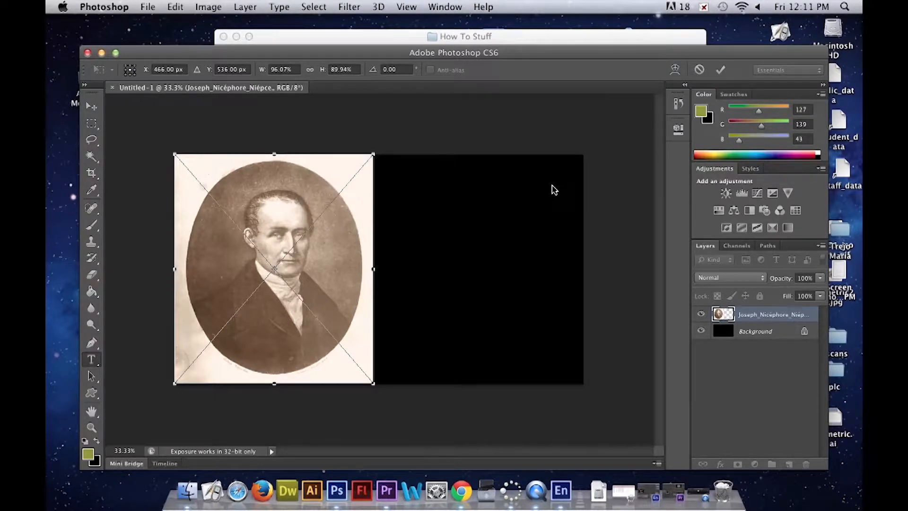
{"action": "key", "text": "Return"}
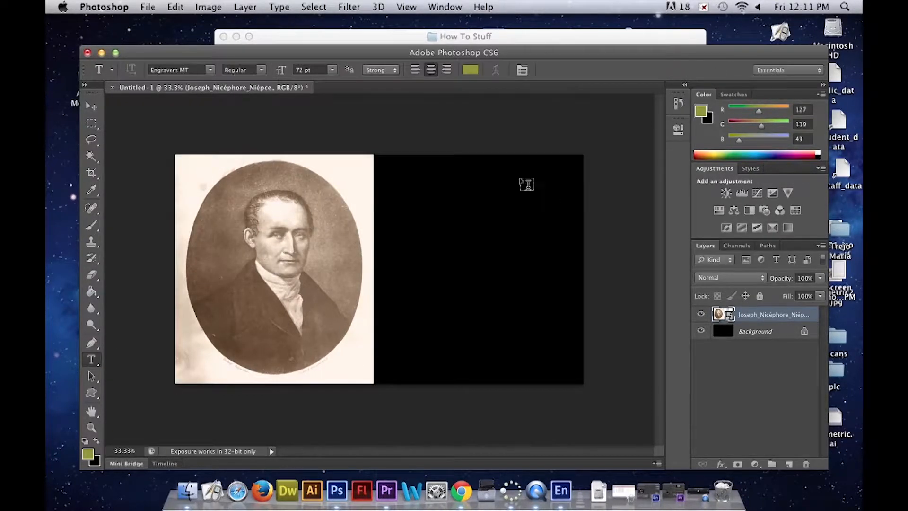
- Add the title text NIEPCE near the top of the black area beside the portrait
{"action": "left_click", "coordinate": [421, 168]}
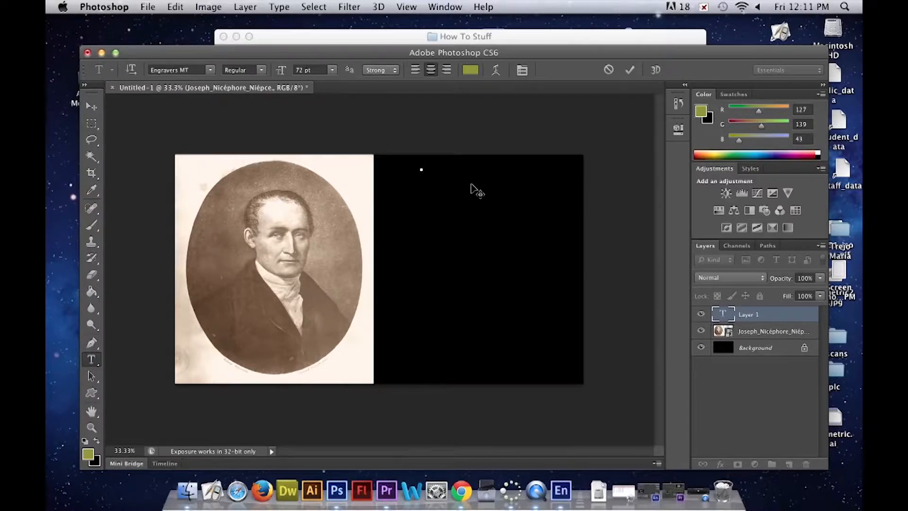
{"action": "type", "text": "NIEPCE"}
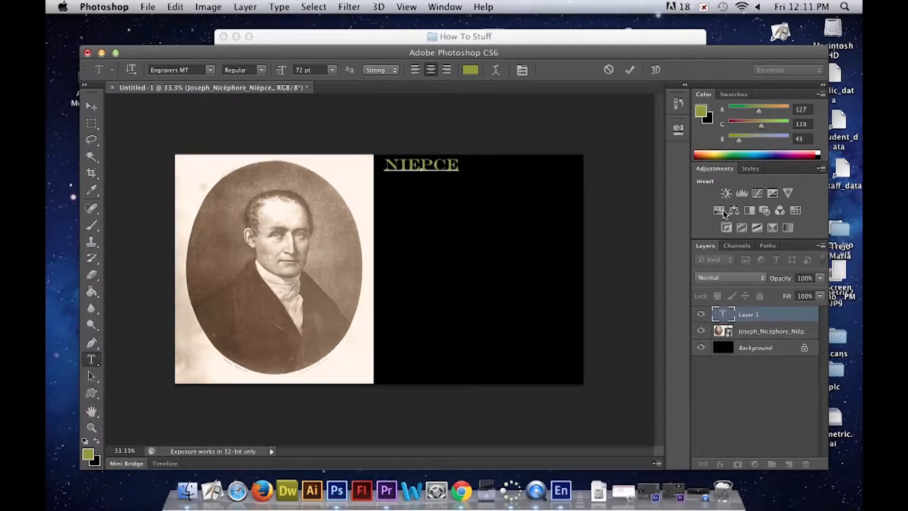
- Recolor the NIEPCE text golden yellow, RGB 222, 200, 24
{"action": "left_click", "coordinate": [711, 156]}
{"action": "mouse_move", "coordinate": [711, 156]}
{"action": "left_mouse_down"}
{"action": "mouse_move", "coordinate": [734, 152]}
{"action": "mouse_move", "coordinate": [714, 153]}
{"action": "left_mouse_up"}
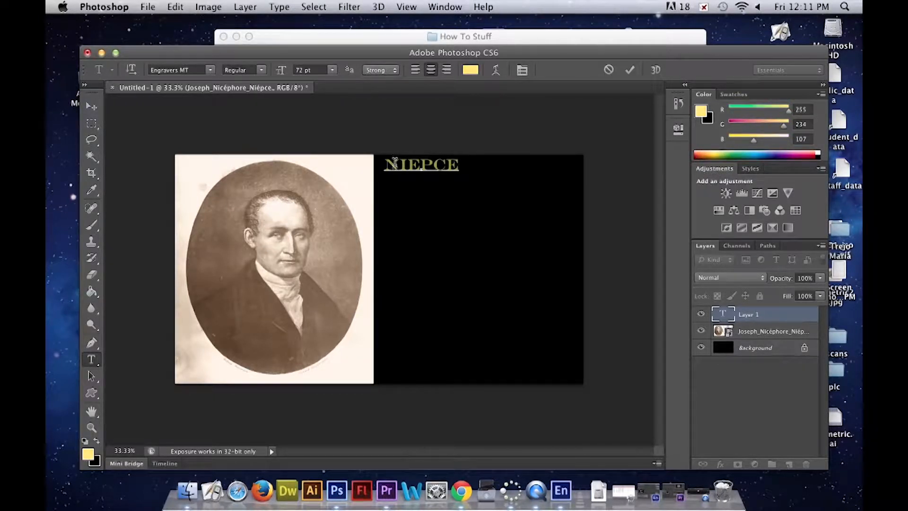
{"action": "left_click_drag", "start_coordinate": [386, 161], "coordinate": [461, 163]}
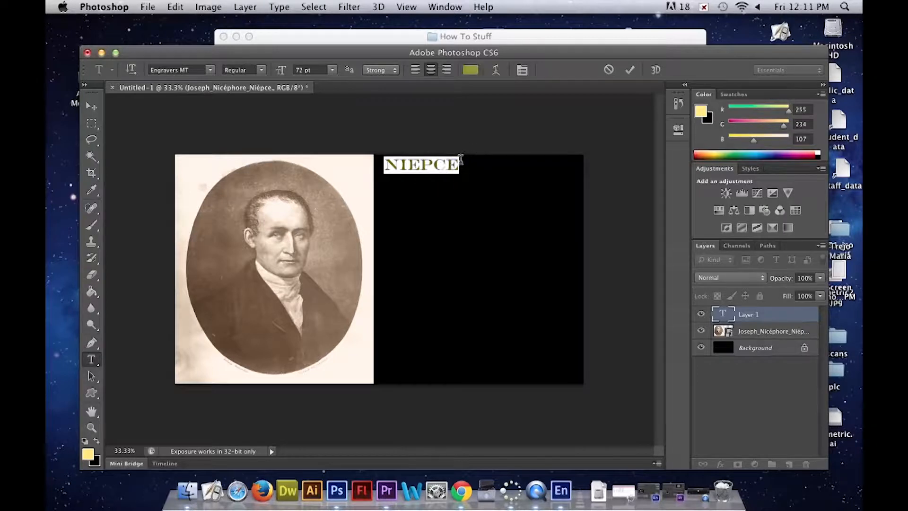
{"action": "left_click", "coordinate": [715, 156]}
{"action": "left_click_drag", "start_coordinate": [714, 156], "coordinate": [712, 155]}
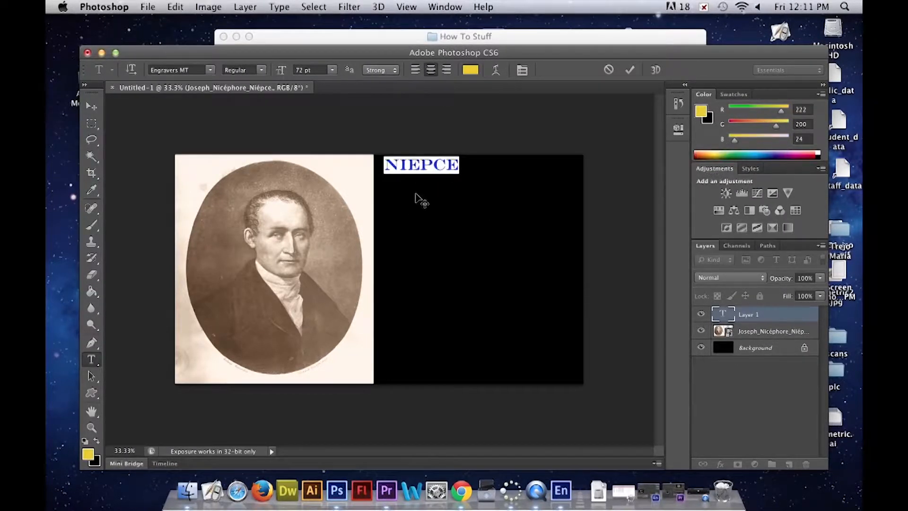
{"action": "left_click", "coordinate": [462, 164]}
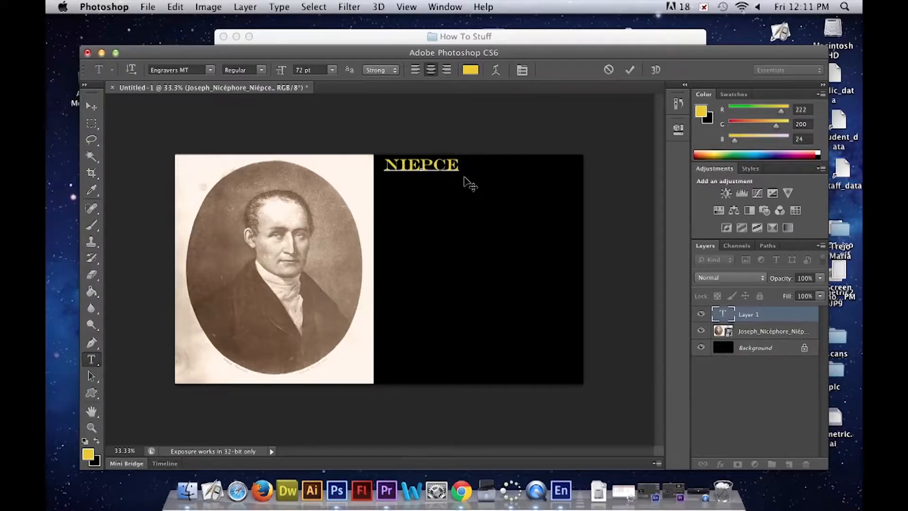
- Complete the title as NIEPCES LEGACY with LEFT BEHIND on the line directly beneath it
{"action": "type", "text": "S LEGACY"}
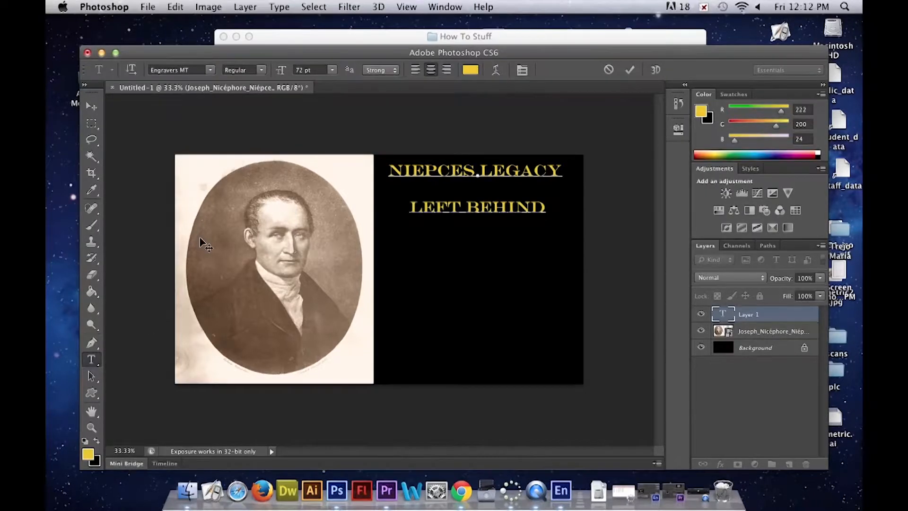
{"action": "key", "text": "BackSpace"}
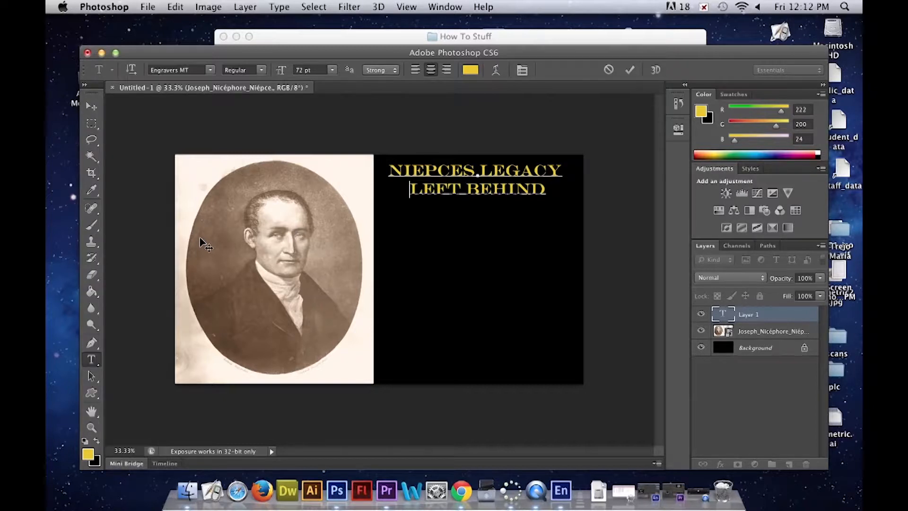
- Recolor the whole two-line title golden orange, RGB 220, 181, 27, keep it at 72 pt, and commit the text
{"action": "key", "text": "ctrl+a"}
{"action": "left_click", "coordinate": [710, 154]}
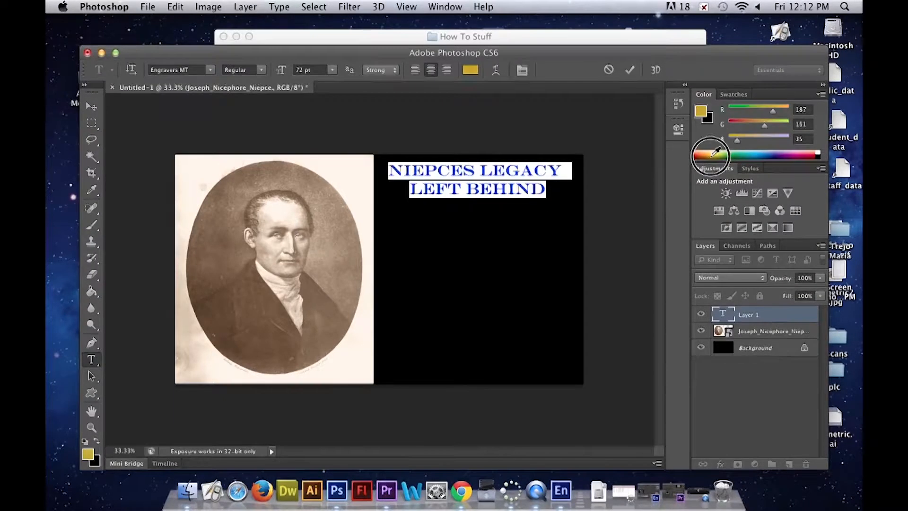
{"action": "left_click", "coordinate": [93, 363]}
{"action": "left_click", "coordinate": [332, 70]}
{"action": "left_click", "coordinate": [327, 184]}
{"action": "left_click", "coordinate": [333, 70]}
{"action": "left_click", "coordinate": [327, 214]}
{"action": "left_click", "coordinate": [92, 364]}
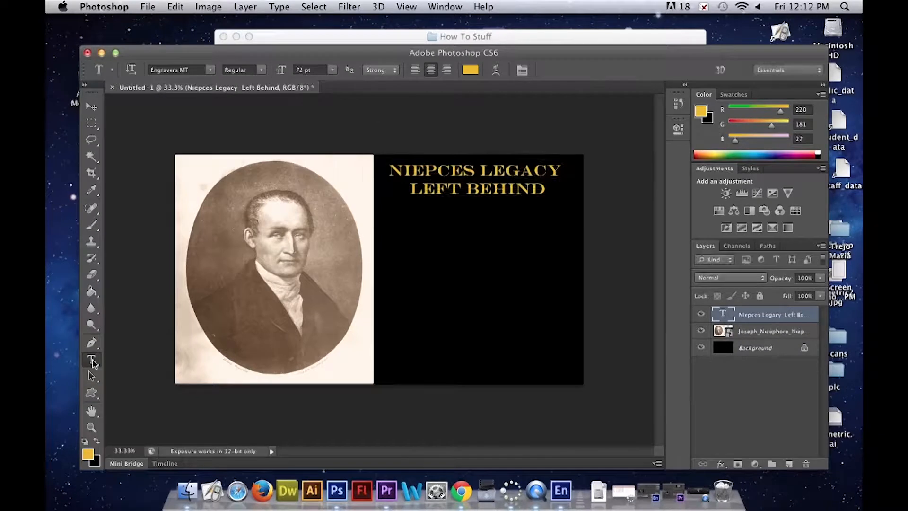
- Add a PLAY label below the title and set its text size to 48 pt
{"action": "left_click", "coordinate": [430, 236]}
{"action": "left_click", "coordinate": [333, 70]}
{"action": "left_click", "coordinate": [327, 185]}
{"action": "type", "text": "PLAY"}
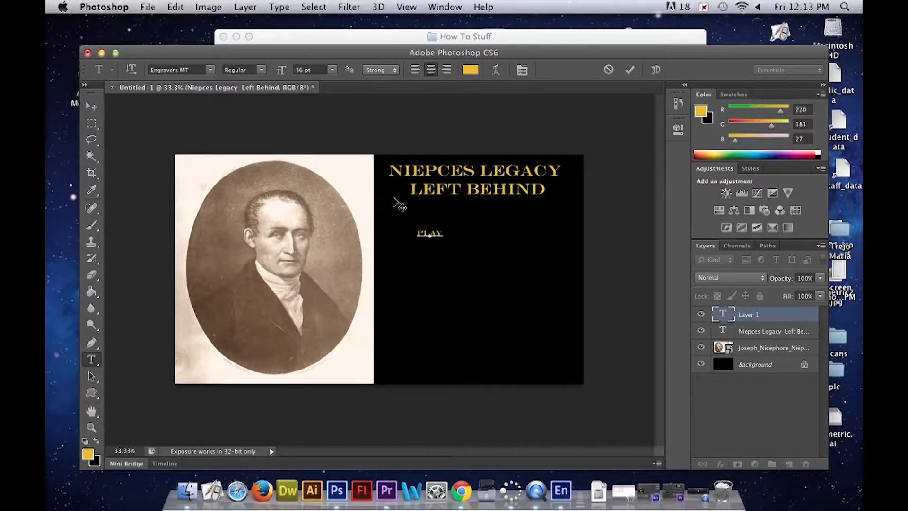
{"action": "left_click_drag", "start_coordinate": [450, 227], "coordinate": [443, 228]}
{"action": "key", "text": "super+a"}
{"action": "left_click", "coordinate": [333, 70]}
{"action": "left_click", "coordinate": [326, 194]}
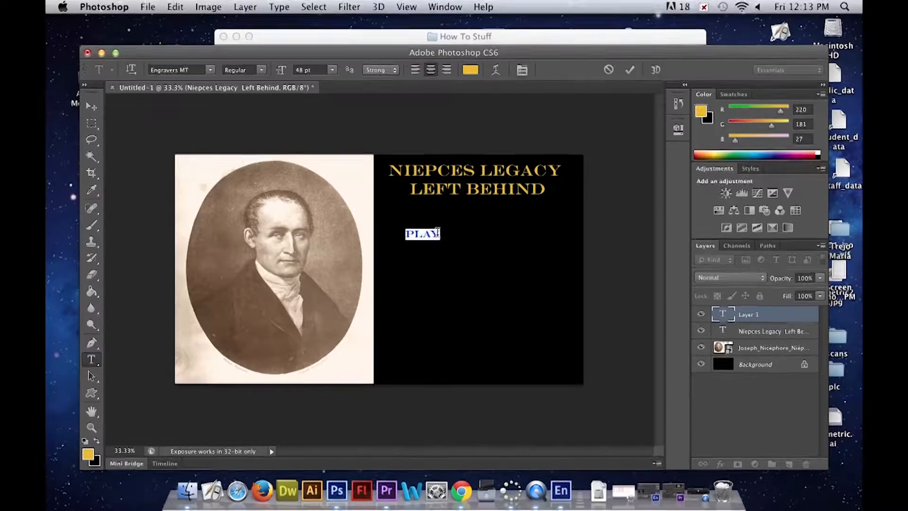
- Add a SCENE SELECTION label on two lines below PLAY and left-align both lines
{"action": "left_click", "coordinate": [93, 361]}
{"action": "left_click", "coordinate": [417, 265]}
{"action": "type", "text": "SCEN"}
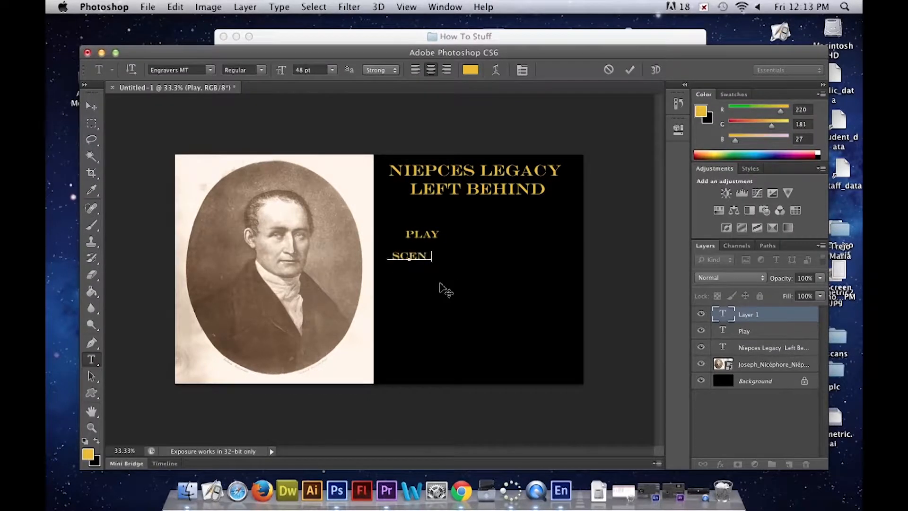
{"action": "type", "text": "E SELECTION"}
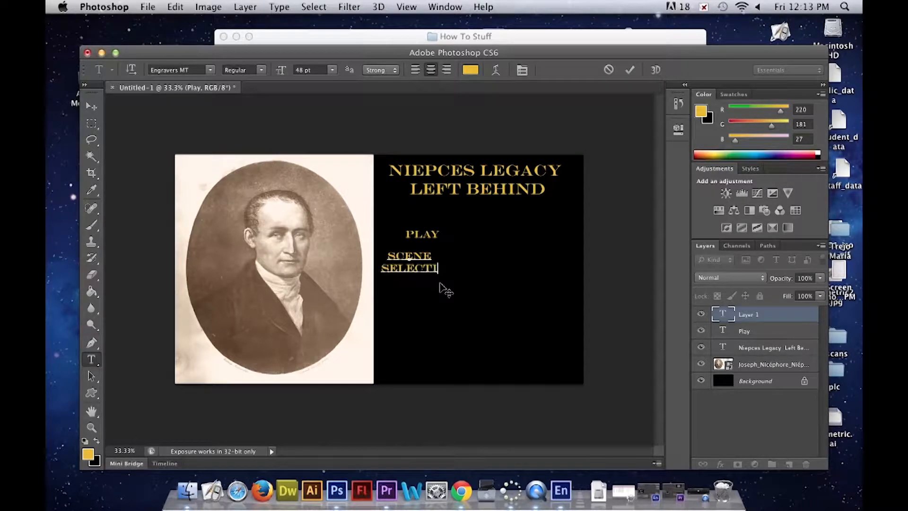
{"action": "left_click", "coordinate": [415, 71]}
{"action": "left_click", "coordinate": [413, 256]}
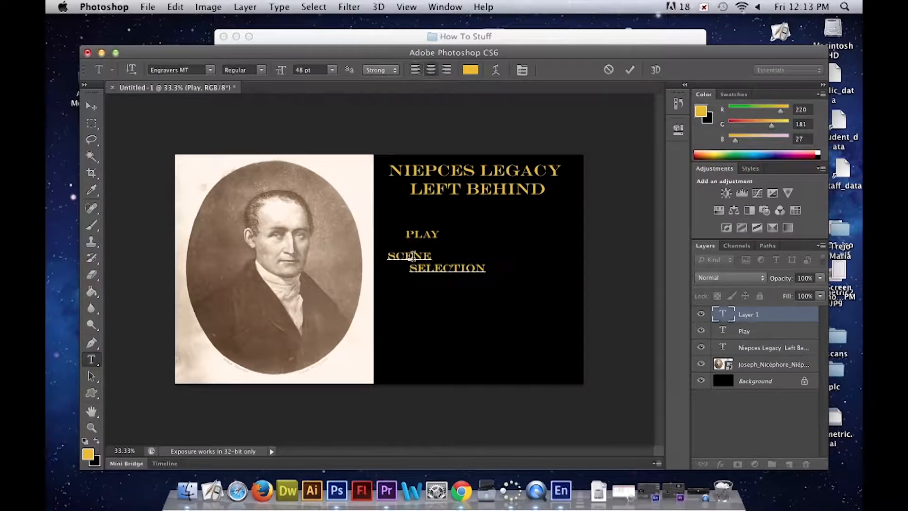
{"action": "left_click", "coordinate": [415, 70]}
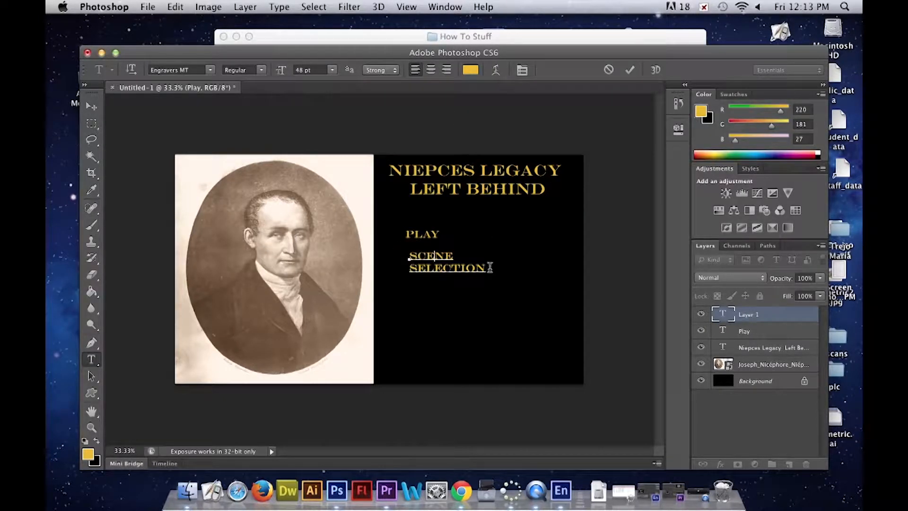
{"action": "left_click", "coordinate": [90, 389]}
- Move the PLAY label right and slightly up so it sits centered beneath the title
{"action": "left_click", "coordinate": [92, 359]}
{"action": "left_click", "coordinate": [424, 234]}
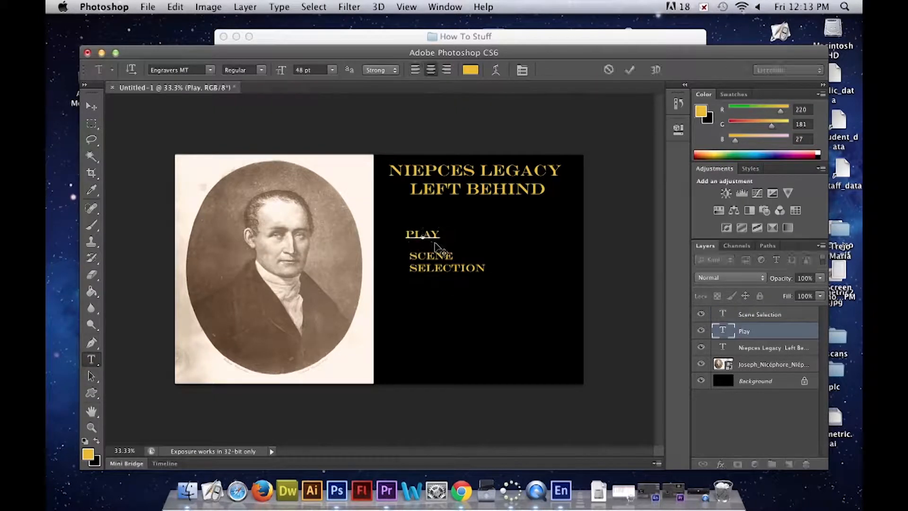
{"action": "left_click_drag", "start_coordinate": [455, 241], "coordinate": [480, 237]}
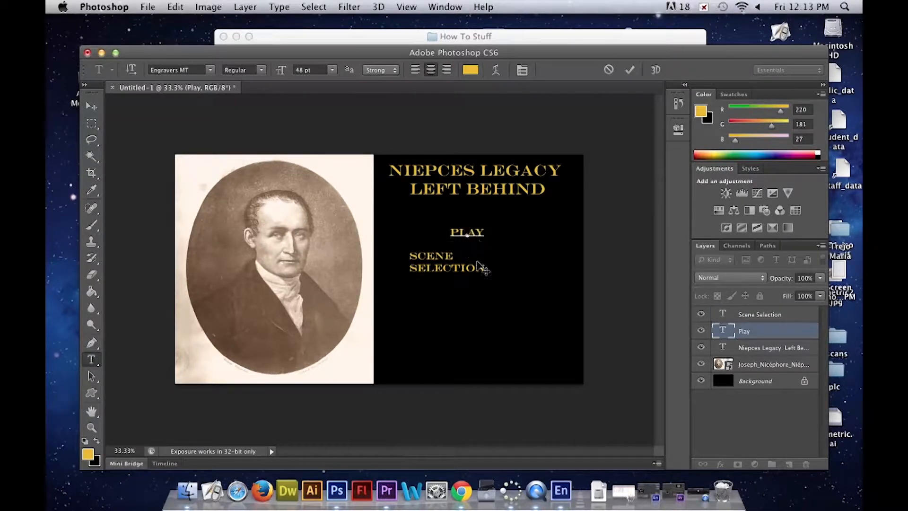
{"action": "left_click_drag", "start_coordinate": [484, 278], "coordinate": [476, 268]}
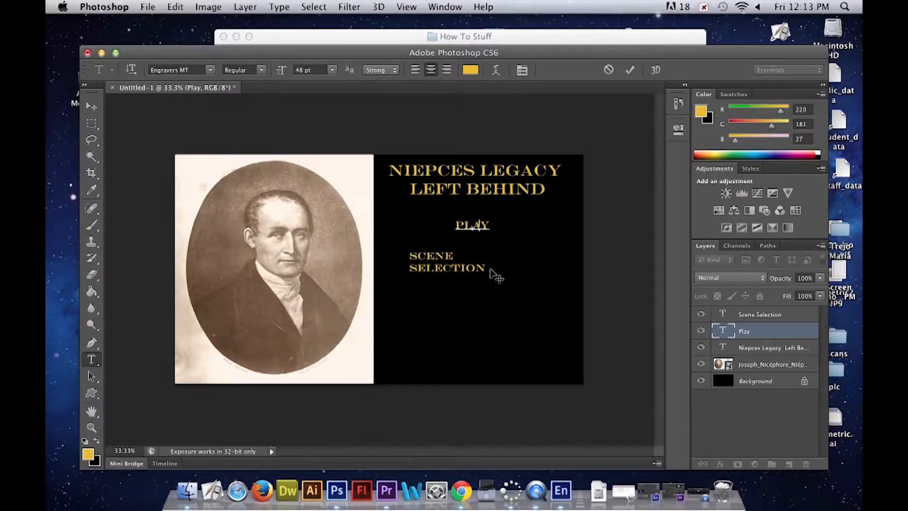
{"action": "left_click", "coordinate": [92, 376]}
- Move the SCENE SELECTION label right so it sits beneath the PLAY label
{"action": "left_click", "coordinate": [91, 359]}
{"action": "left_click", "coordinate": [444, 268]}
{"action": "left_click_drag", "start_coordinate": [474, 277], "coordinate": [511, 284]}
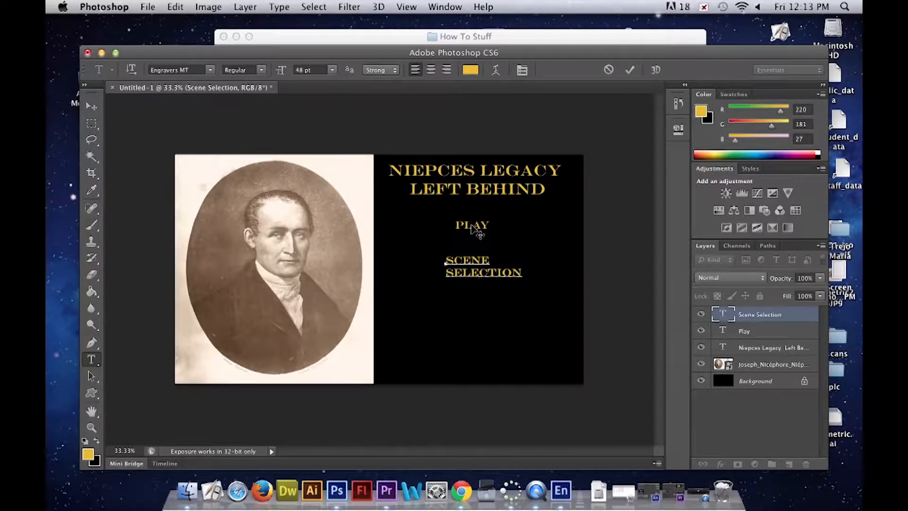
{"action": "left_click", "coordinate": [737, 321]}
- Shift the PLAY label slightly down and left to line up with the left edge of SCENE SELECTION
{"action": "left_click", "coordinate": [770, 334]}
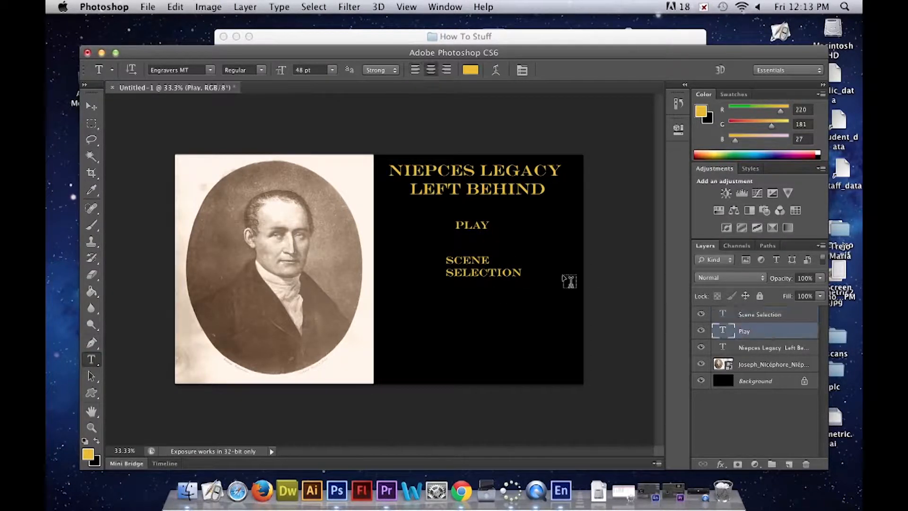
{"action": "left_click", "coordinate": [472, 226]}
{"action": "mouse_move", "coordinate": [477, 245]}
{"action": "left_mouse_down"}
{"action": "mouse_move", "coordinate": [472, 239]}
{"action": "mouse_move", "coordinate": [471, 249]}
{"action": "left_mouse_up"}
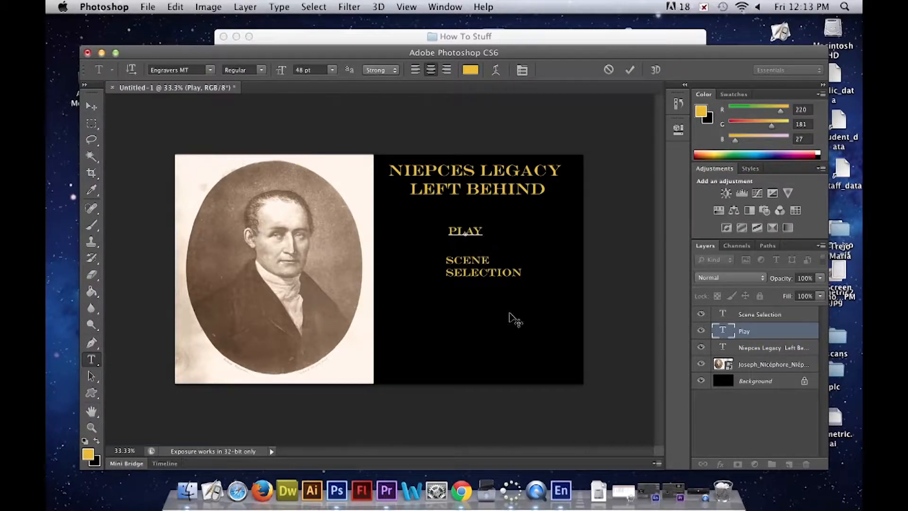
{"action": "left_click", "coordinate": [751, 333]}
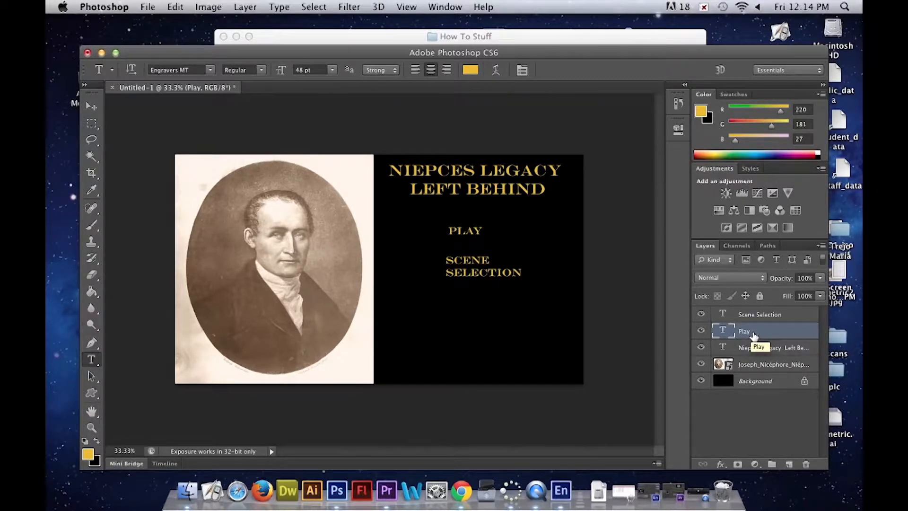
- Convert the Play and Scene Selection text layers to Smart Objects
{"action": "right_click", "coordinate": [754, 336]}
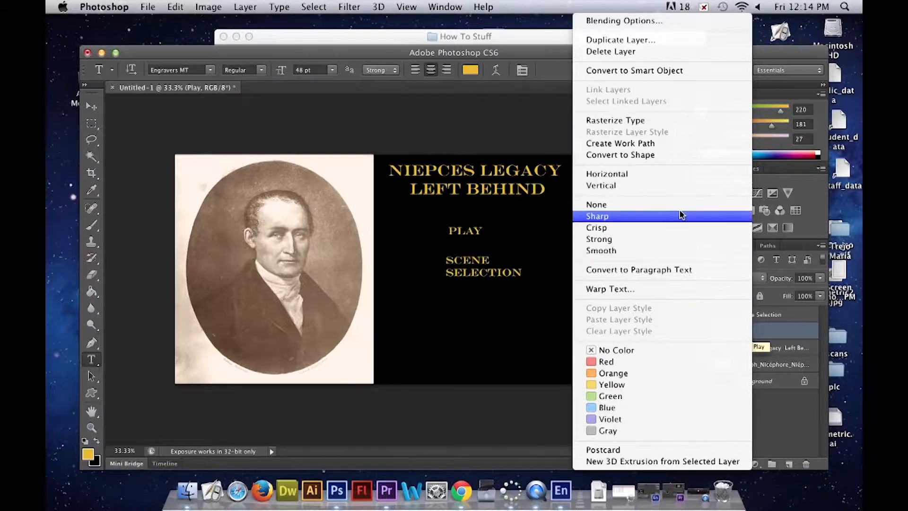
{"action": "left_click", "coordinate": [664, 70]}
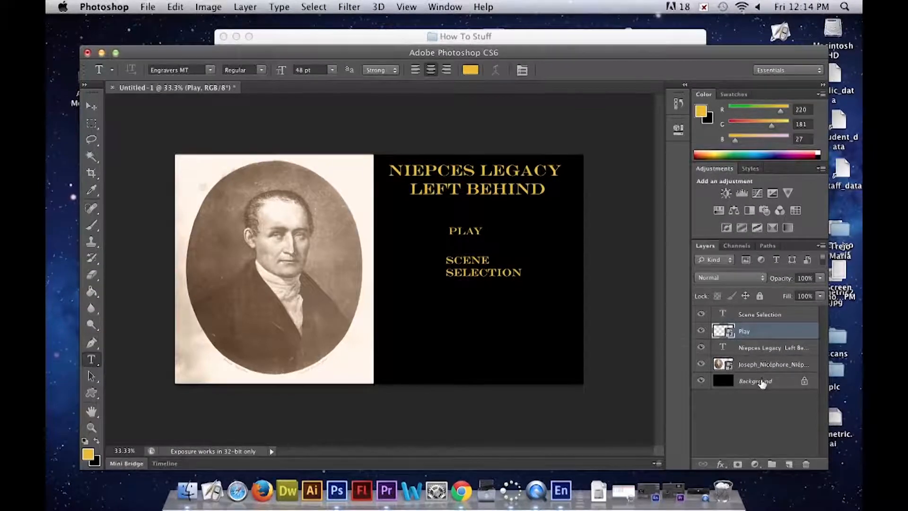
{"action": "left_click", "coordinate": [762, 318]}
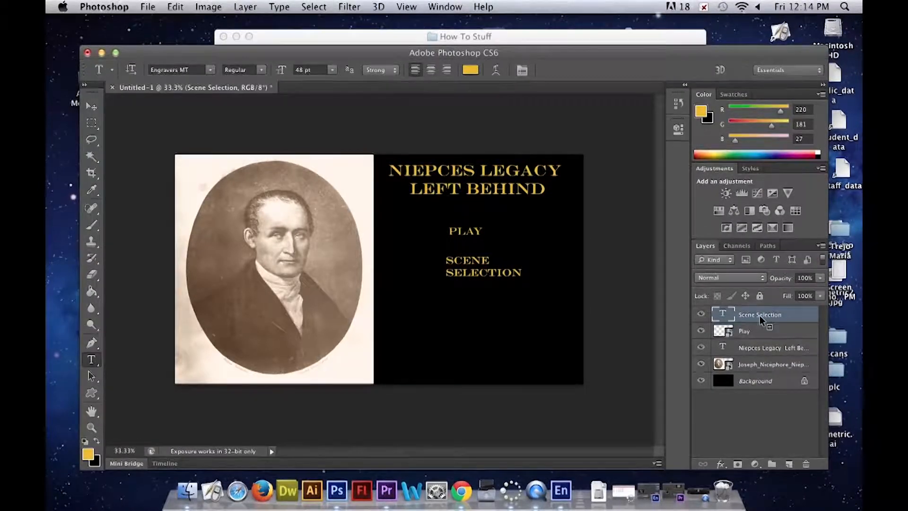
{"action": "right_click", "coordinate": [760, 316]}
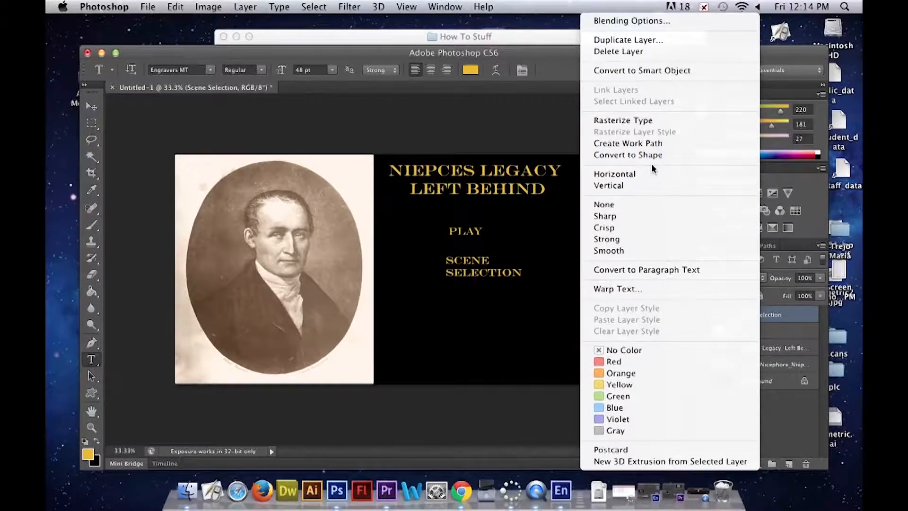
{"action": "left_click", "coordinate": [668, 72]}
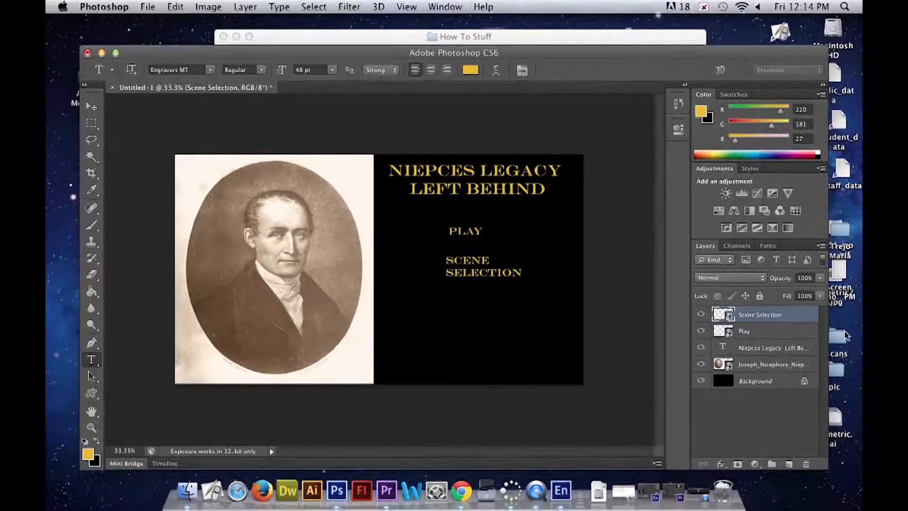
- Save the layered menu image as How To Menu.psd in the How To Stuff folder and close the document
{"action": "left_click", "coordinate": [148, 7]}
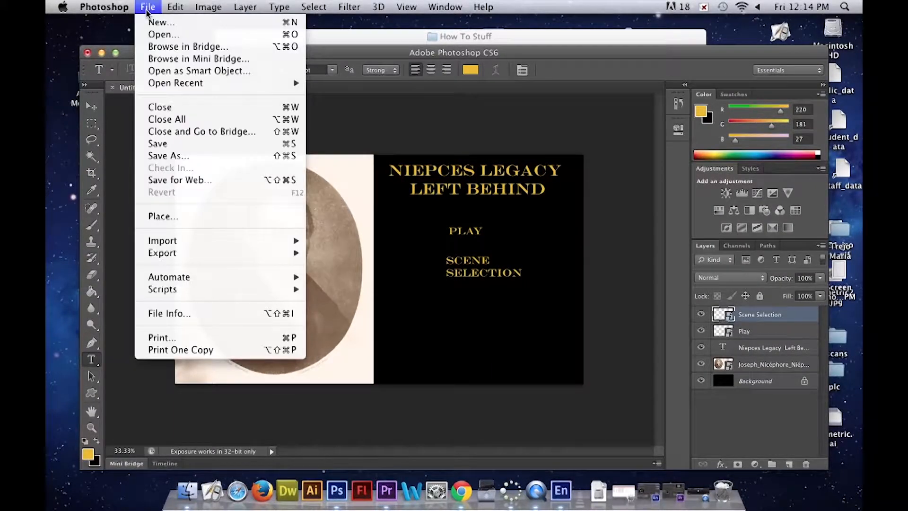
{"action": "left_click", "coordinate": [216, 156]}
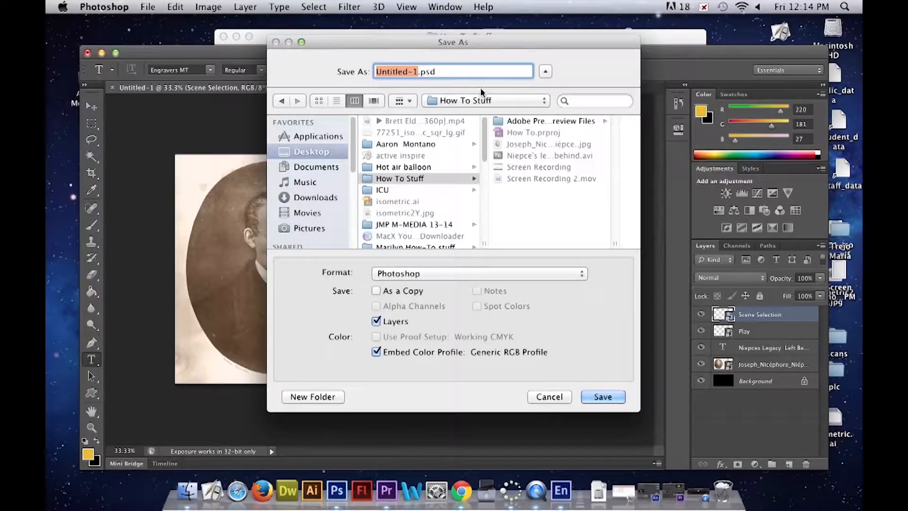
{"action": "type", "text": "How "}
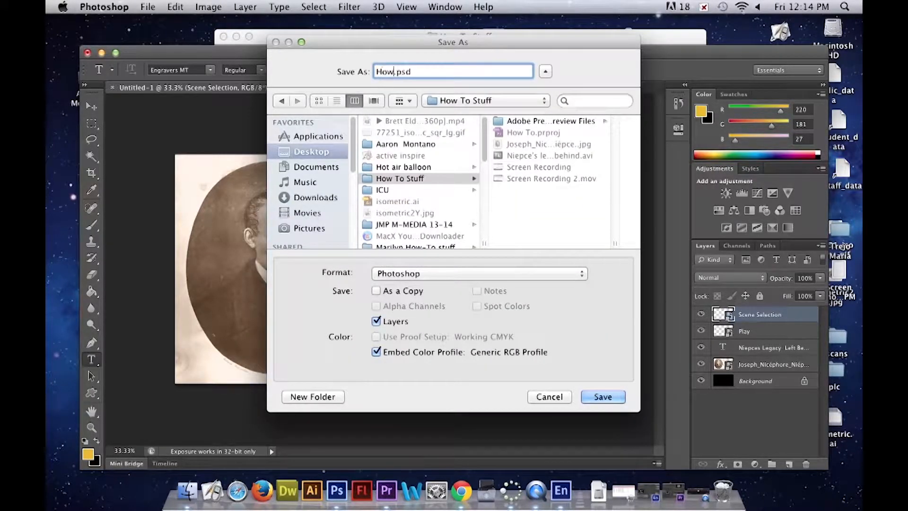
{"action": "type", "text": "To Menu"}
{"action": "left_click", "coordinate": [604, 397]}
{"action": "key", "text": "Return"}
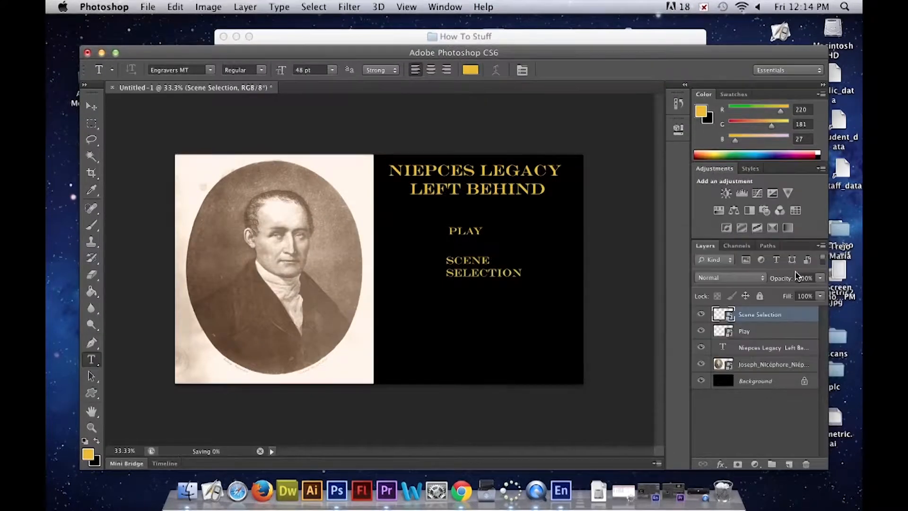
{"action": "left_click", "coordinate": [87, 53]}
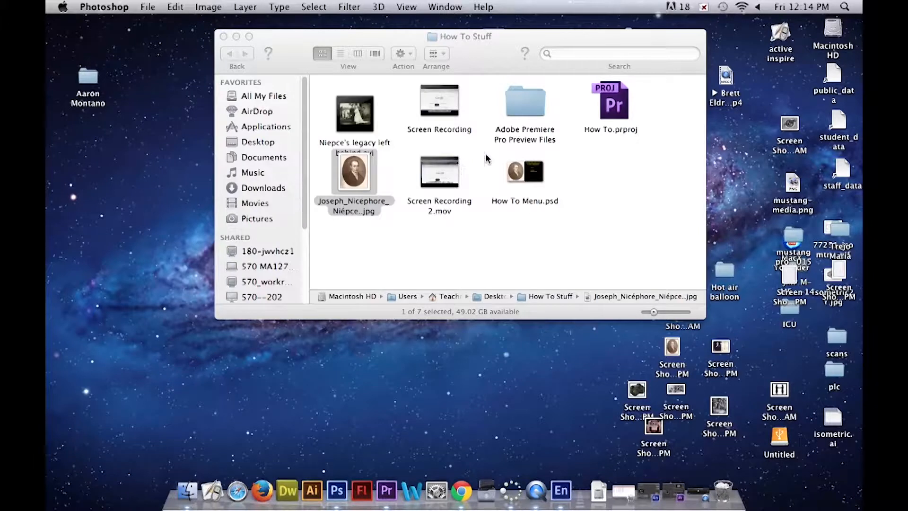
- Switch to How To Project in Adobe Encore, show its list of menus, and place the window clear of the How To Stuff folder's files
{"action": "left_click_drag", "start_coordinate": [374, 196], "coordinate": [373, 228]}
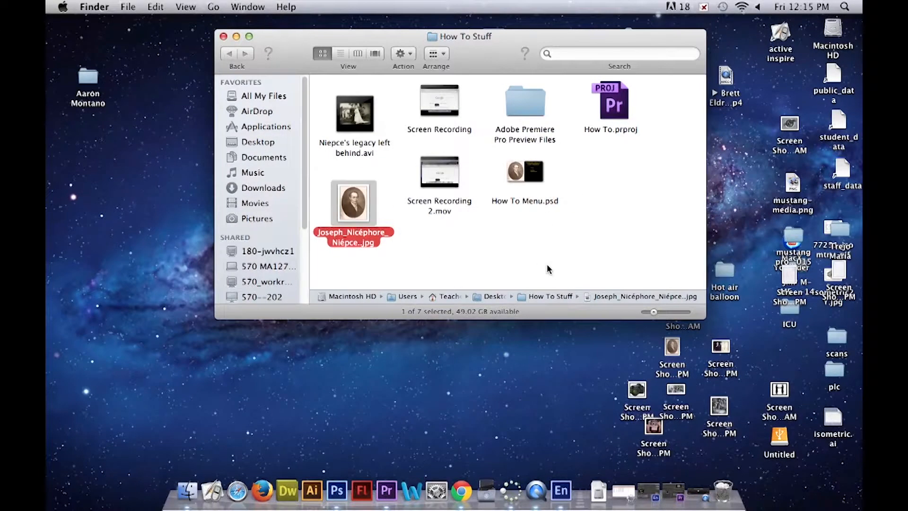
{"action": "left_click", "coordinate": [655, 496]}
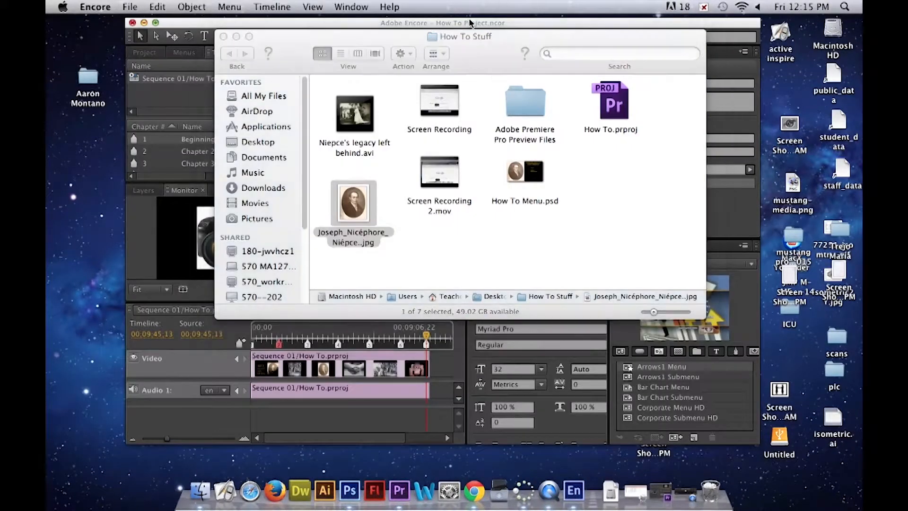
{"action": "left_click", "coordinate": [471, 22]}
{"action": "left_click_drag", "start_coordinate": [436, 24], "coordinate": [497, 118]}
{"action": "left_click", "coordinate": [244, 147]}
{"action": "left_click_drag", "start_coordinate": [362, 119], "coordinate": [399, 247]}
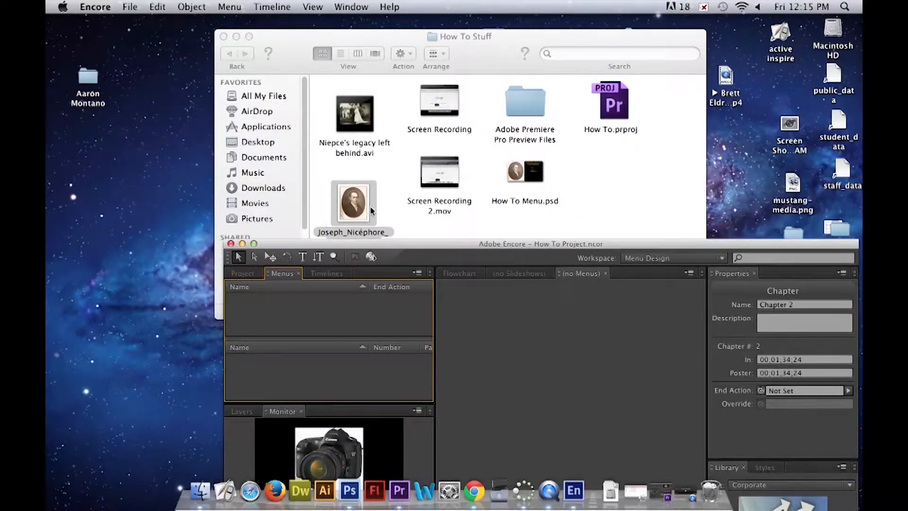
- Import How To Menu.psd from the How To Stuff folder into the Encore project as a menu
{"action": "left_click", "coordinate": [531, 179]}
{"action": "mouse_move", "coordinate": [531, 179]}
{"action": "left_mouse_down"}
{"action": "mouse_move", "coordinate": [487, 225]}
{"action": "mouse_move", "coordinate": [418, 255]}
{"action": "mouse_move", "coordinate": [526, 186]}
{"action": "left_mouse_up"}
{"action": "left_click_drag", "start_coordinate": [776, 247], "coordinate": [861, 276]}
{"action": "left_click_drag", "start_coordinate": [487, 42], "coordinate": [147, 13]}
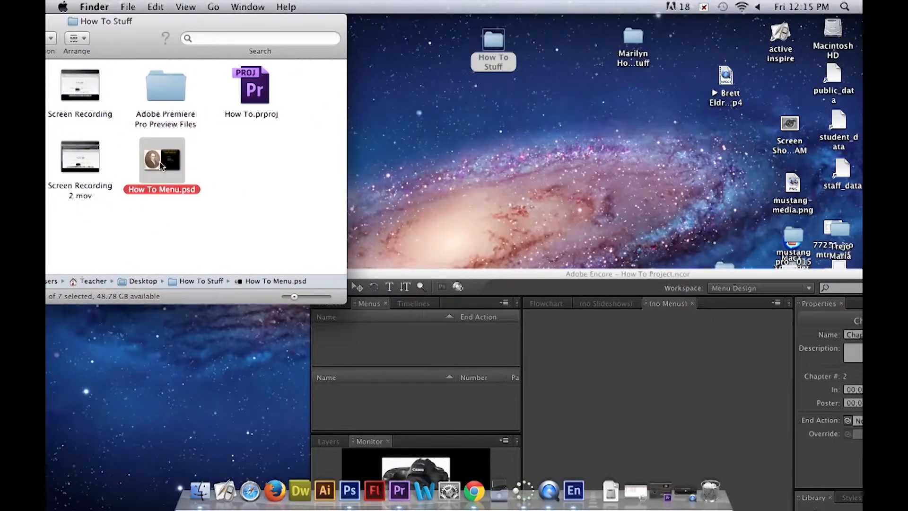
{"action": "left_click_drag", "start_coordinate": [177, 166], "coordinate": [443, 359]}
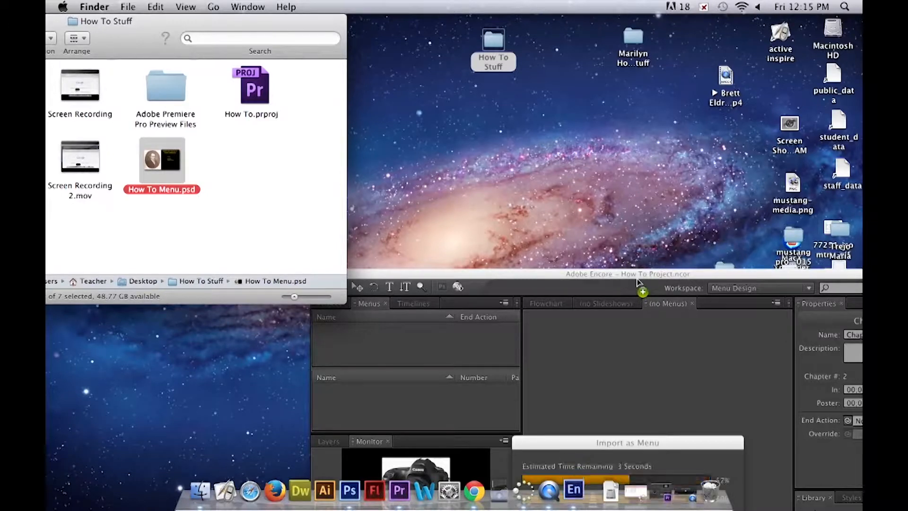
- Reposition the Encore window higher on the screen and examine the imported How To Menu with its PLAY and SCENE SELECTION labels
{"action": "left_click_drag", "start_coordinate": [629, 277], "coordinate": [579, 92]}
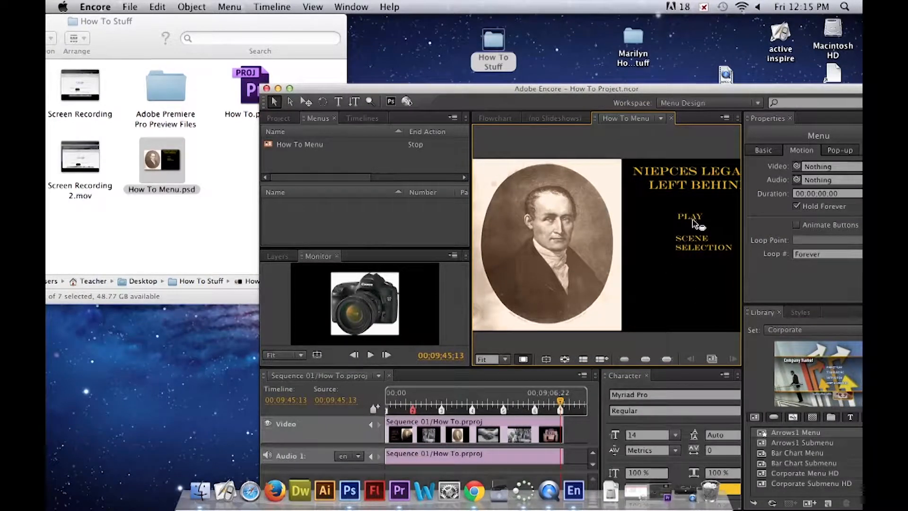
{"action": "left_click_drag", "start_coordinate": [624, 92], "coordinate": [612, 49]}
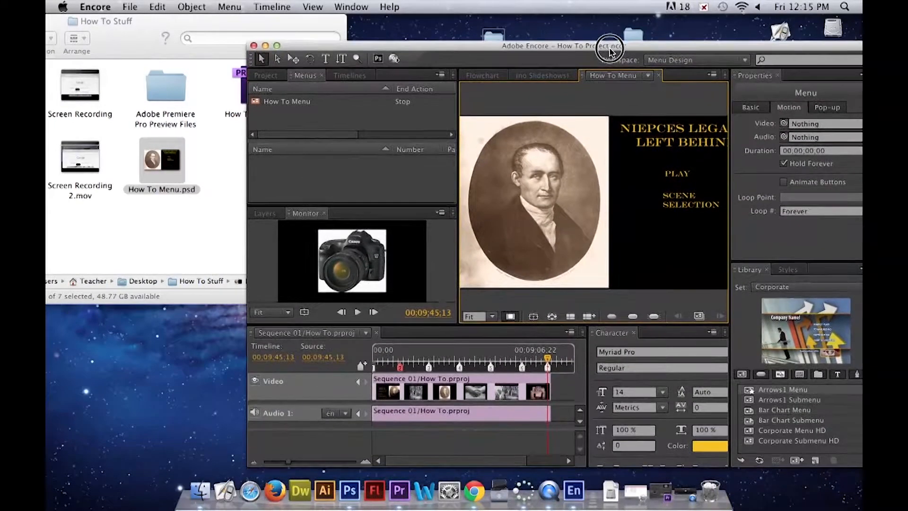
{"action": "left_click", "coordinate": [450, 124]}
{"action": "left_click", "coordinate": [678, 171]}
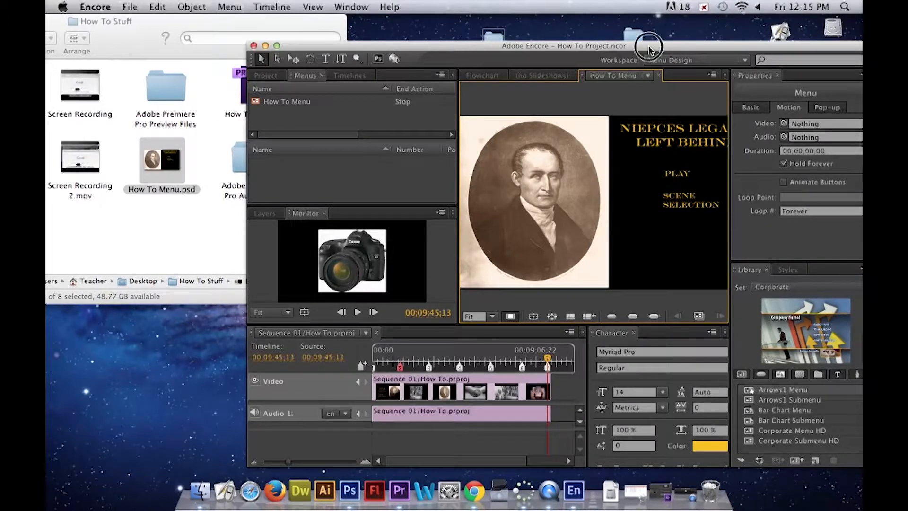
{"action": "left_click_drag", "start_coordinate": [649, 45], "coordinate": [540, 41]}
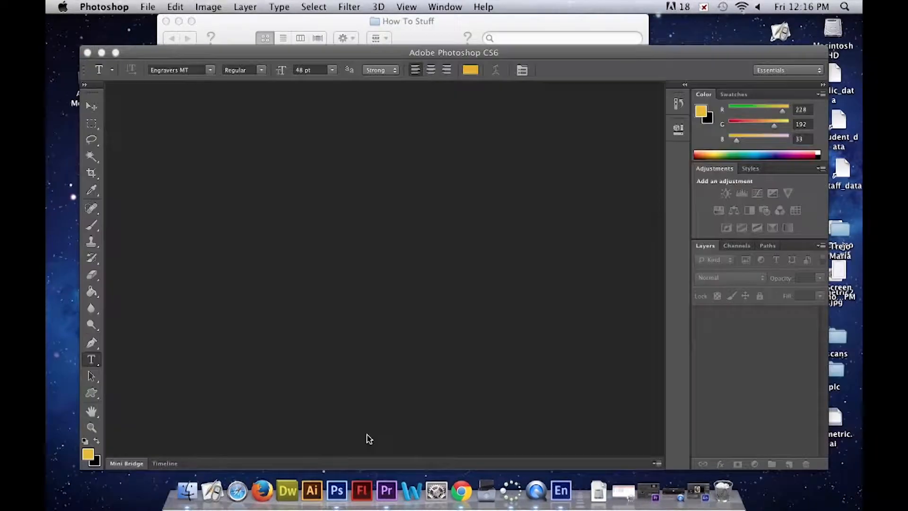
- Switch to Photoshop and start a new document named Scene Selection
{"action": "left_click", "coordinate": [176, 7]}
{"action": "mouse_move", "coordinate": [147, 7]}
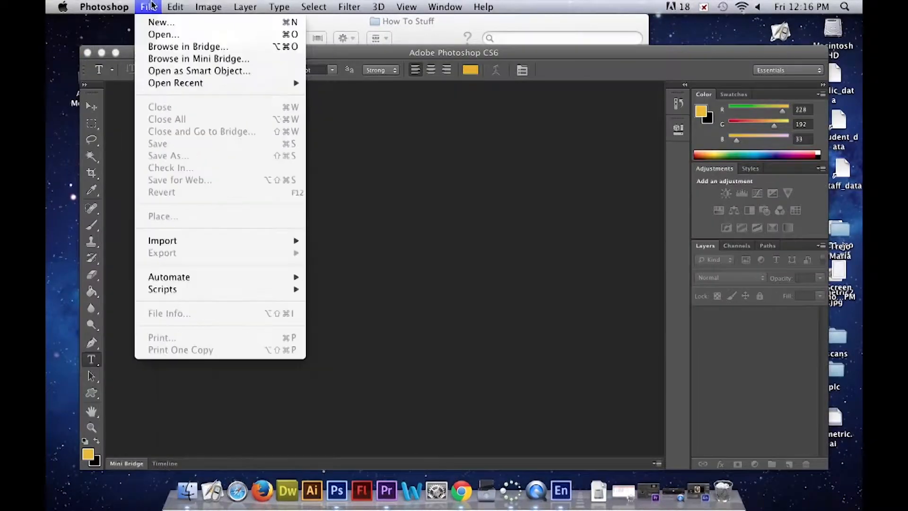
{"action": "left_click", "coordinate": [166, 25]}
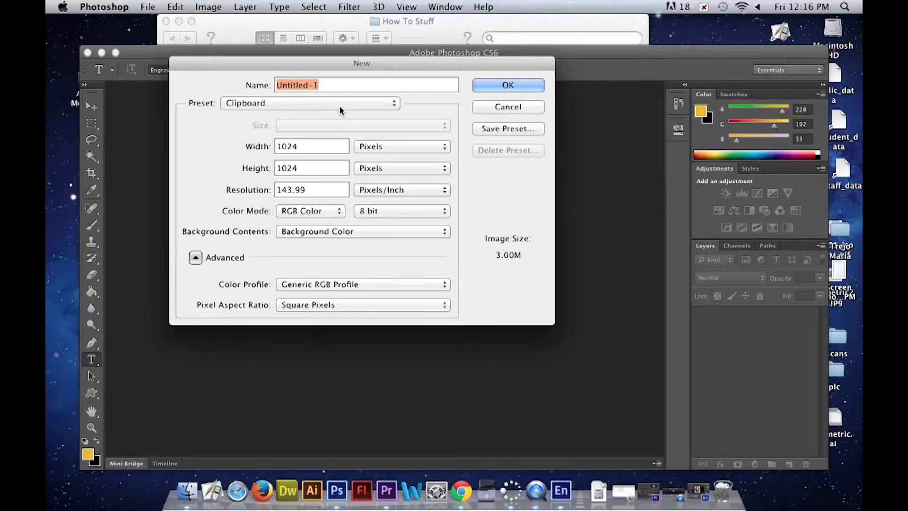
{"action": "type", "text": "Scene"}
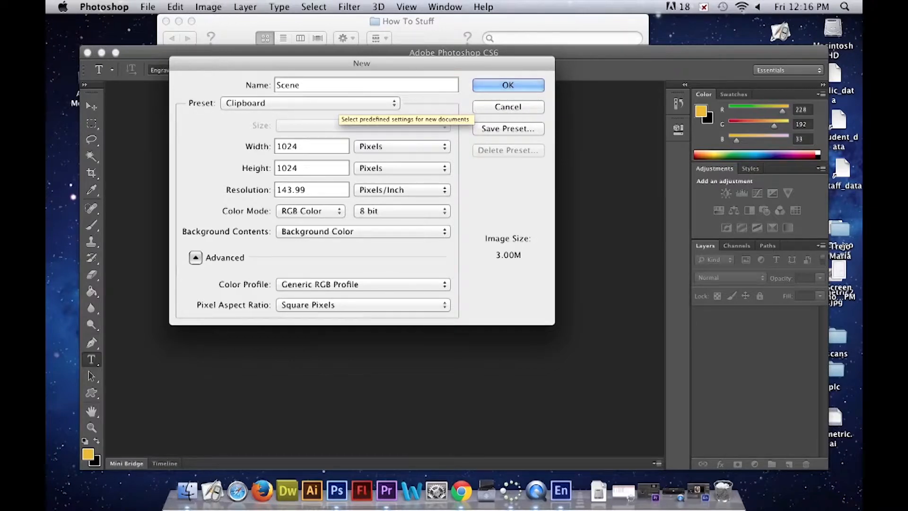
{"action": "type", "text": " Selection"}
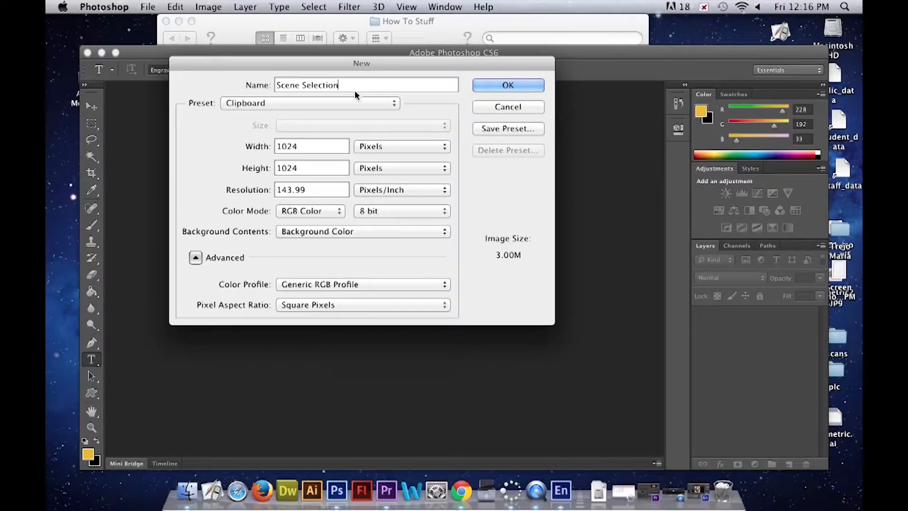
- Create the new document at 1920 by 1080 pixels with a resolution of 72 pixels/inch
{"action": "double_click", "coordinate": [289, 191]}
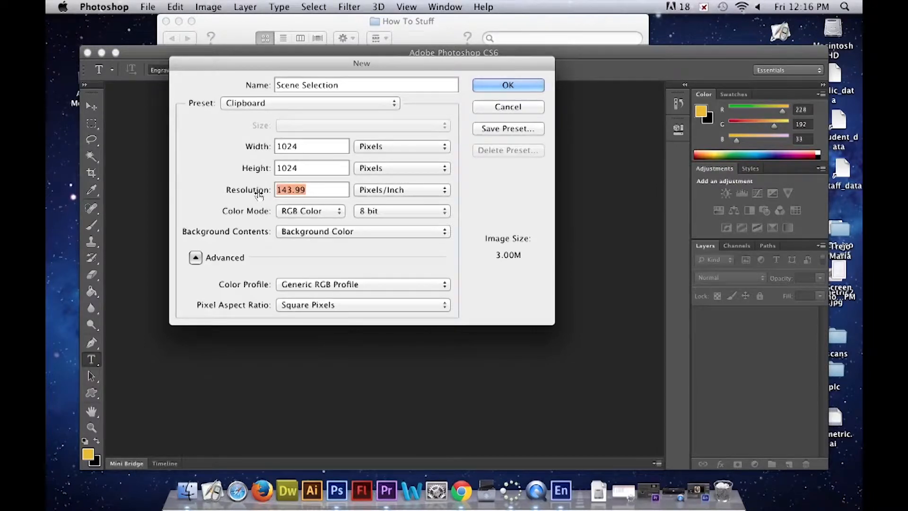
{"action": "type", "text": "72"}
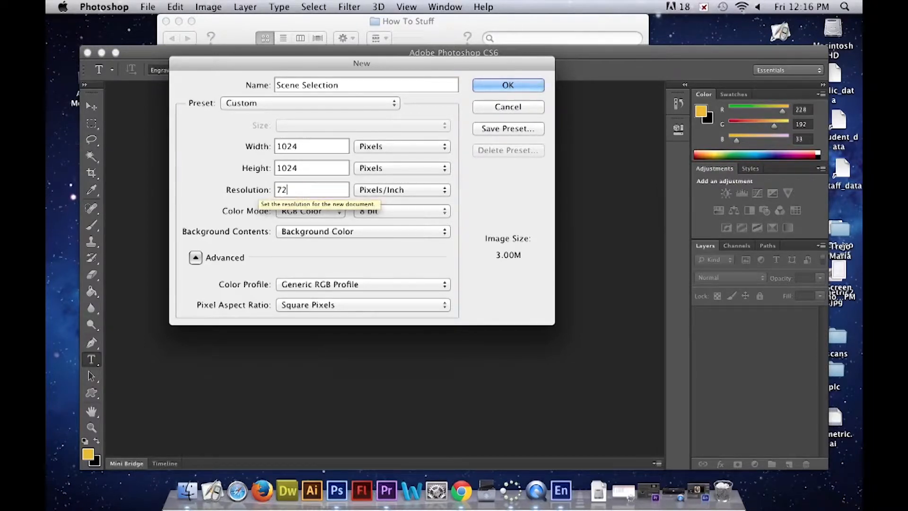
{"action": "double_click", "coordinate": [302, 169]}
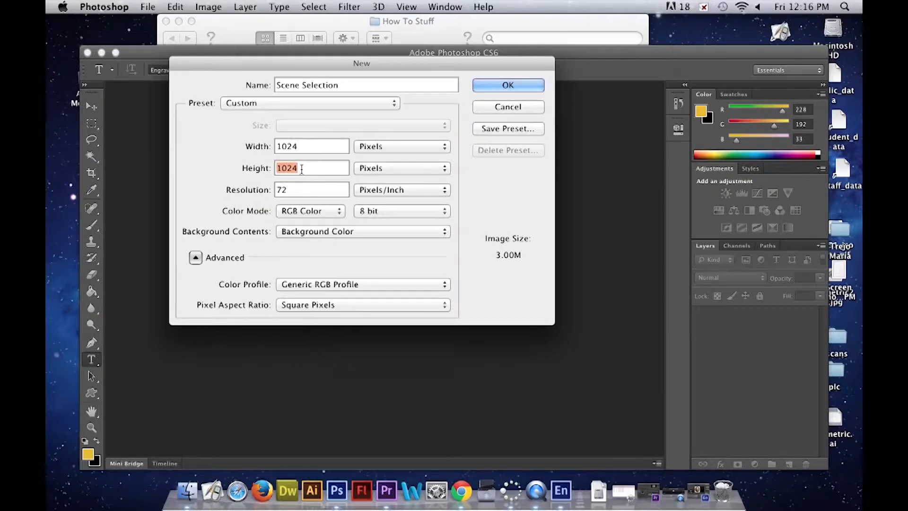
{"action": "type", "text": "1080"}
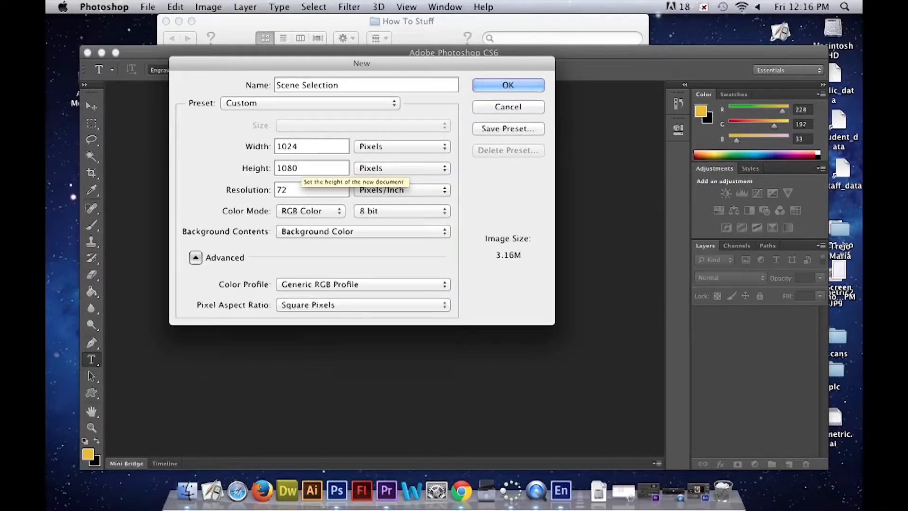
{"action": "double_click", "coordinate": [311, 147]}
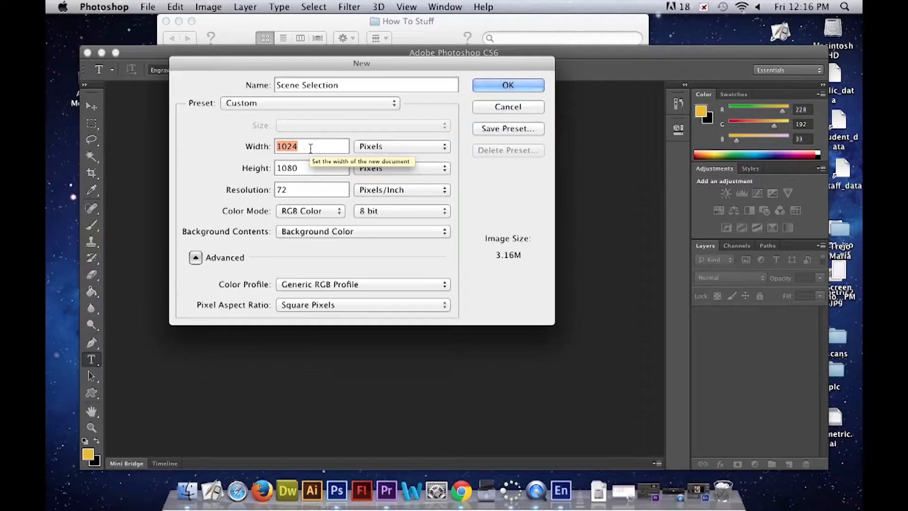
{"action": "type", "text": "1920"}
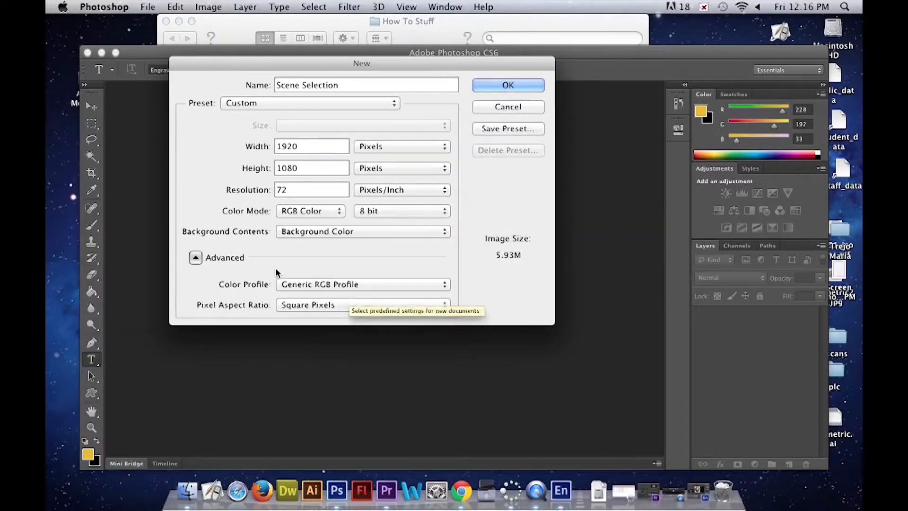
{"action": "left_click", "coordinate": [518, 89]}
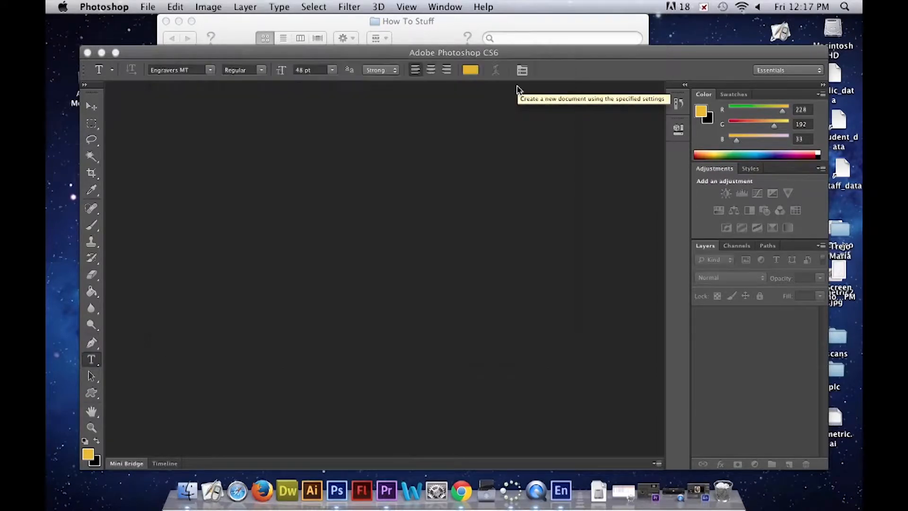
{"action": "left_click_drag", "start_coordinate": [323, 55], "coordinate": [343, 62]}
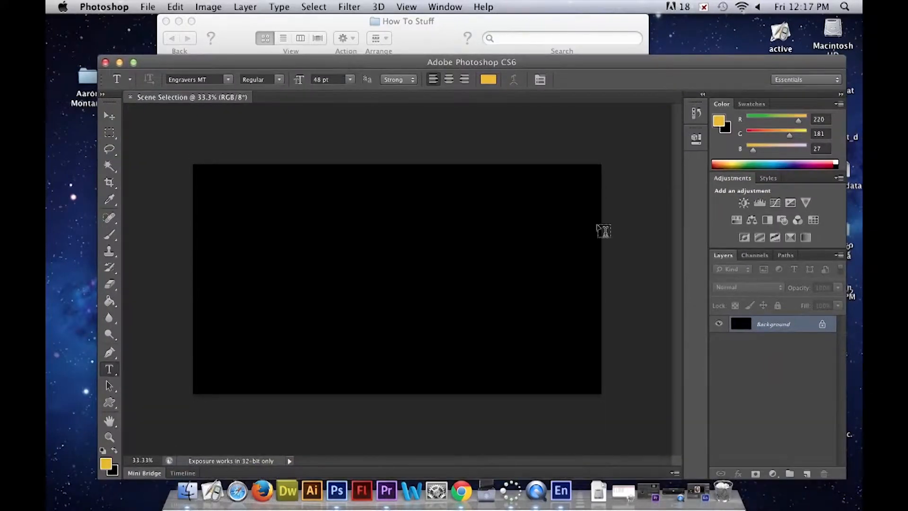
- Add the title SCENE SELECTION in 72 pt Engravers MT near the canvas's upper-left corner
{"action": "left_click", "coordinate": [350, 80]}
{"action": "left_click", "coordinate": [335, 211]}
{"action": "left_click", "coordinate": [235, 179]}
{"action": "type", "text": "SCE"}
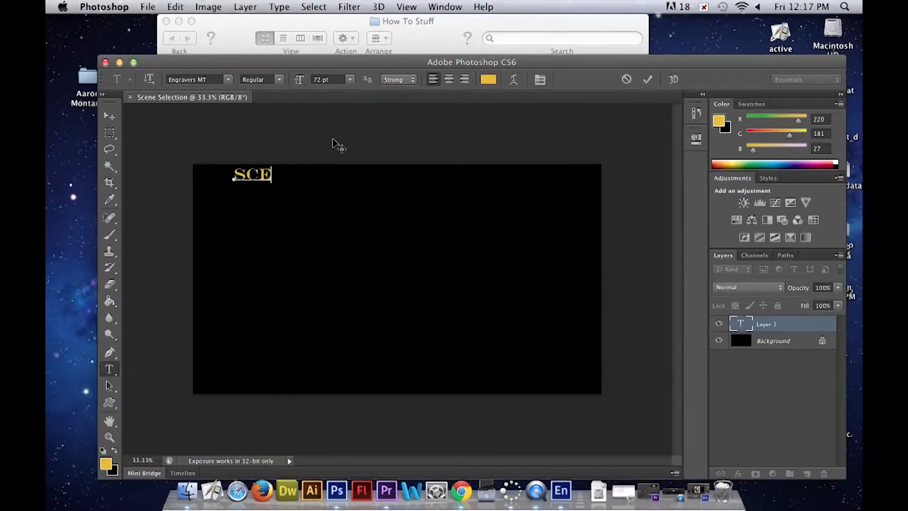
{"action": "type", "text": "SEL"}
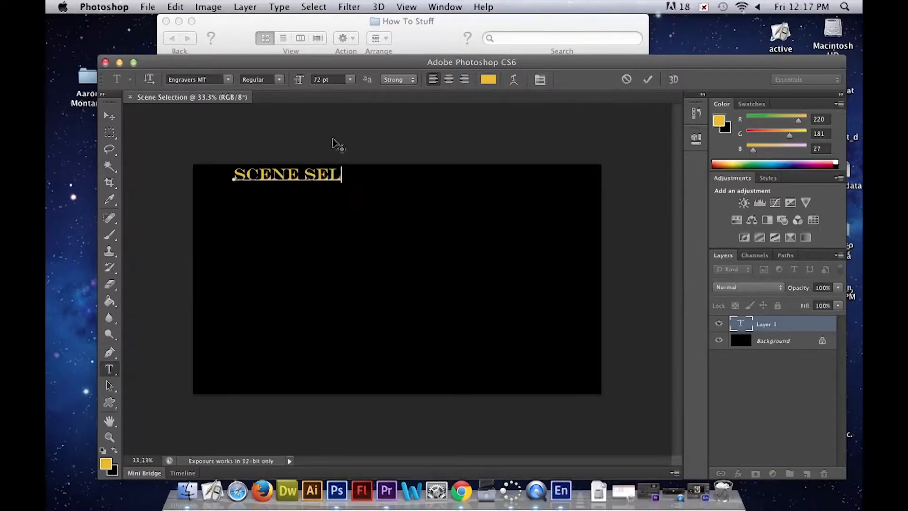
{"action": "type", "text": "ECTION"}
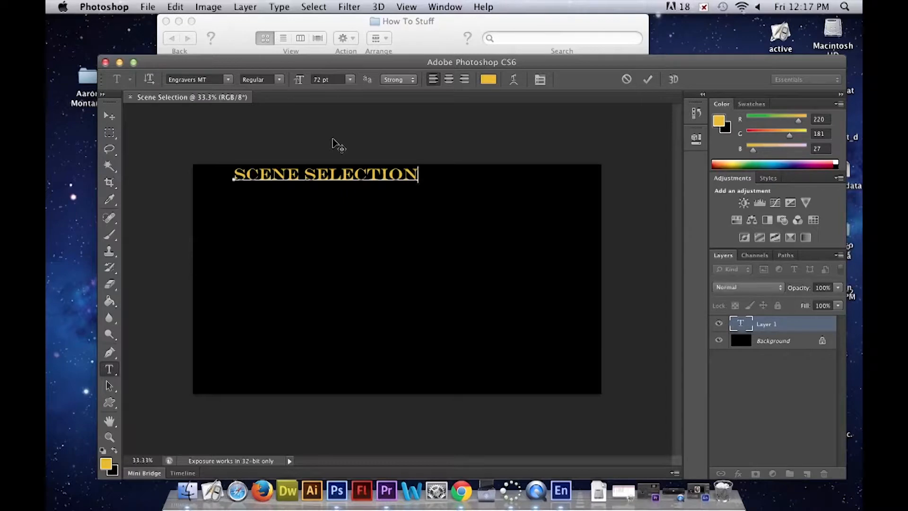
{"action": "left_click_drag", "start_coordinate": [333, 141], "coordinate": [303, 141]}
{"action": "left_click", "coordinate": [646, 81]}
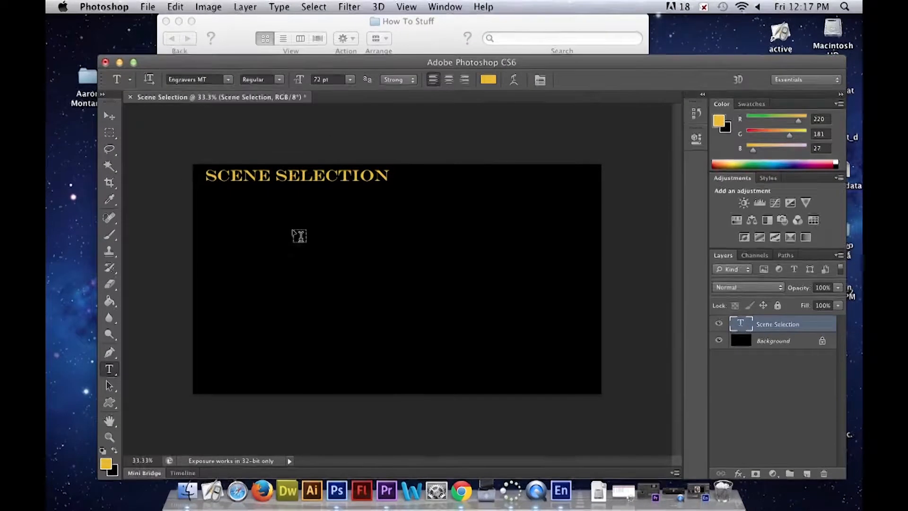
- Move the Photoshop window clear of the desktop screenshots and place the first chapter pictures into the Scene Selection document
{"action": "left_click_drag", "start_coordinate": [731, 63], "coordinate": [498, 34]}
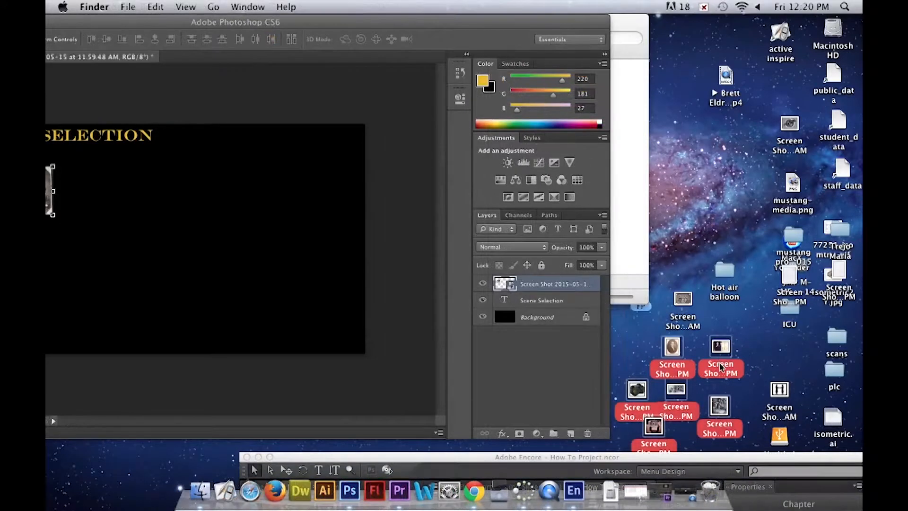
{"action": "left_click_drag", "start_coordinate": [719, 361], "coordinate": [260, 256]}
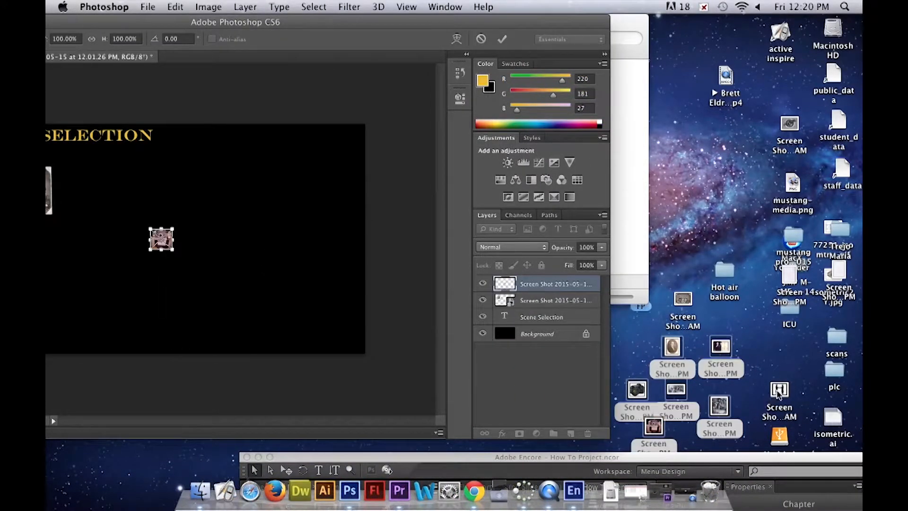
{"action": "left_click_drag", "start_coordinate": [324, 27], "coordinate": [414, 26]}
{"action": "left_click_drag", "start_coordinate": [780, 389], "coordinate": [185, 246]}
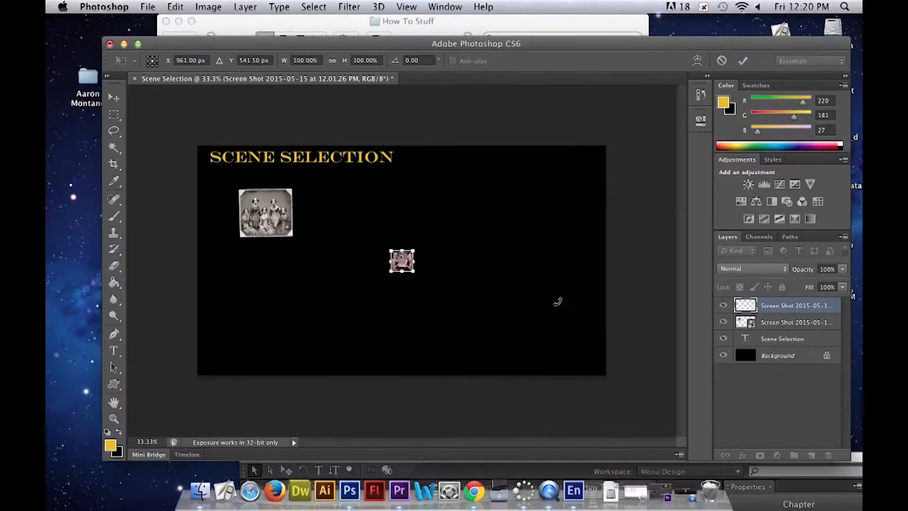
- Position the placed screenshots on the canvas below the title and commit each placement
{"action": "left_click_drag", "start_coordinate": [558, 302], "coordinate": [431, 283]}
{"action": "left_click", "coordinate": [499, 184]}
{"action": "left_click", "coordinate": [114, 97]}
{"action": "left_click", "coordinate": [559, 183]}
{"action": "left_click", "coordinate": [114, 98]}
{"action": "left_click", "coordinate": [563, 183]}
{"action": "mouse_move", "coordinate": [393, 283]}
{"action": "left_mouse_down"}
{"action": "mouse_move", "coordinate": [385, 286]}
{"action": "mouse_move", "coordinate": [435, 293]}
{"action": "mouse_move", "coordinate": [385, 272]}
{"action": "left_mouse_up"}
{"action": "left_click", "coordinate": [114, 98]}
{"action": "left_click", "coordinate": [563, 183]}
- Place the remaining pictures and spread them in two loose rows, with the instant camera in the middle of the lower row
{"action": "left_click_drag", "start_coordinate": [429, 273], "coordinate": [440, 293]}
{"action": "left_click", "coordinate": [114, 97]}
{"action": "left_click", "coordinate": [563, 184]}
{"action": "left_click_drag", "start_coordinate": [387, 273], "coordinate": [507, 226]}
{"action": "left_click", "coordinate": [113, 98]}
{"action": "left_click", "coordinate": [563, 183]}
{"action": "left_click_drag", "start_coordinate": [412, 273], "coordinate": [325, 273]}
{"action": "left_click_drag", "start_coordinate": [409, 273], "coordinate": [509, 291]}
{"action": "key", "text": "Return"}
{"action": "left_click_drag", "start_coordinate": [409, 273], "coordinate": [408, 284]}
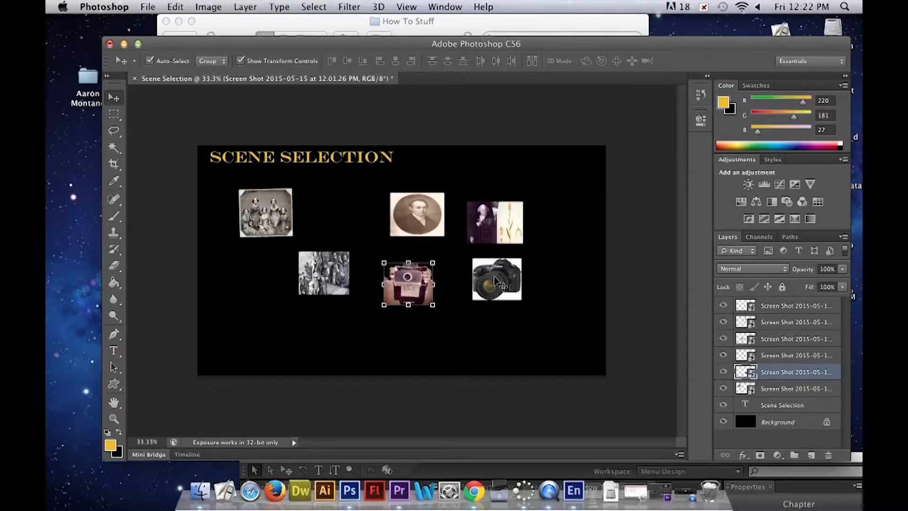
- Arrange the Photoshop and Encore windows side by side so the project's chapter timeline can be compared with the thumbnails
{"action": "left_click_drag", "start_coordinate": [695, 43], "coordinate": [590, 33]}
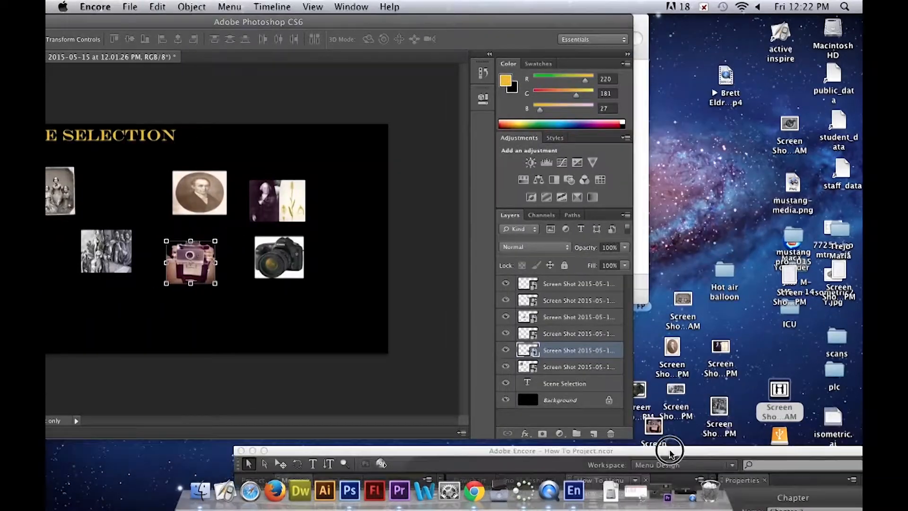
{"action": "left_click_drag", "start_coordinate": [670, 452], "coordinate": [830, 187]}
{"action": "left_click", "coordinate": [513, 20]}
{"action": "left_click_drag", "start_coordinate": [518, 20], "coordinate": [596, 26]}
{"action": "left_click_drag", "start_coordinate": [665, 187], "coordinate": [687, 49]}
{"action": "left_click", "coordinate": [711, 76]}
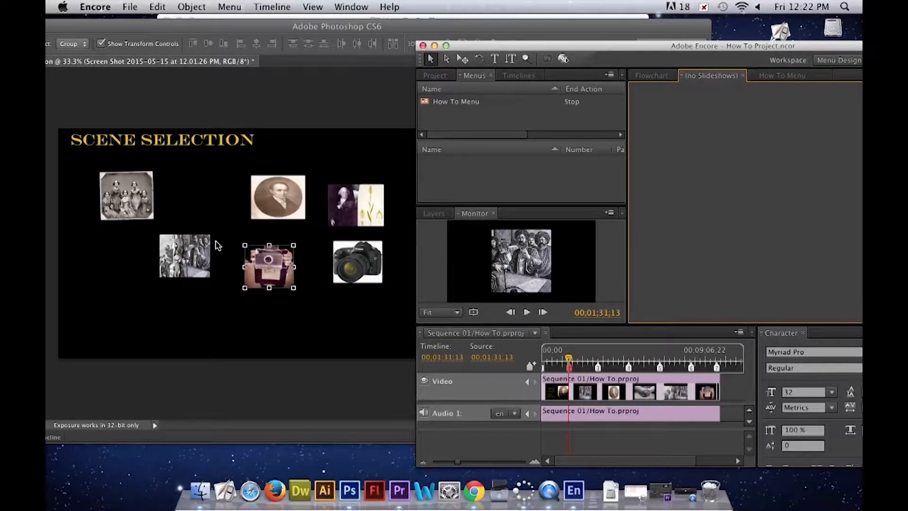
- Following Encore's chapter order, move the crowd engraving to second and the oval Niépce portrait to third place in the first row
{"action": "left_click", "coordinate": [182, 269]}
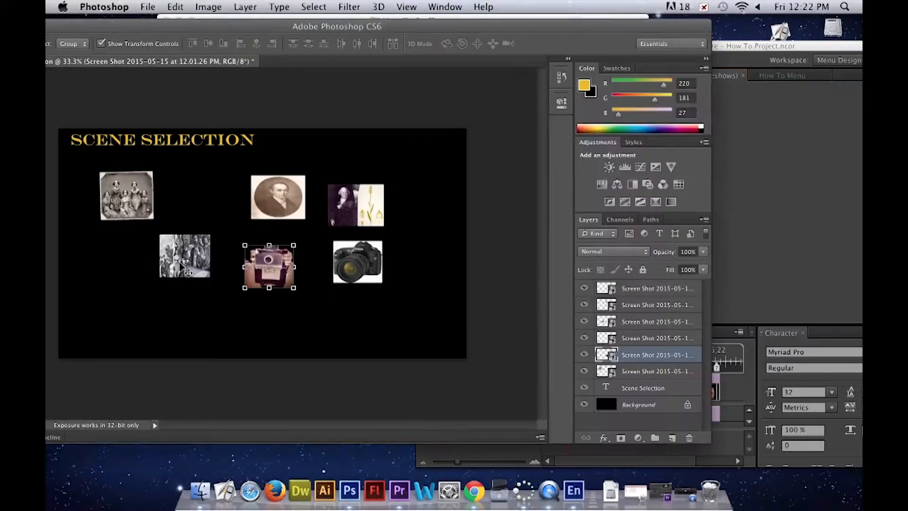
{"action": "left_click_drag", "start_coordinate": [185, 268], "coordinate": [211, 208]}
{"action": "left_click", "coordinate": [602, 452]}
{"action": "left_click", "coordinate": [600, 354]}
{"action": "left_click", "coordinate": [283, 211]}
{"action": "left_click_drag", "start_coordinate": [283, 211], "coordinate": [300, 210]}
- Check the next chapter markers in Encore, putting the portrait-and-plant picture fourth in the first row and the following chapter's picture at the second row's start
{"action": "left_click", "coordinate": [630, 452]}
{"action": "left_click", "coordinate": [629, 354]}
{"action": "left_click", "coordinate": [377, 203]}
{"action": "mouse_move", "coordinate": [376, 204]}
{"action": "left_mouse_down"}
{"action": "mouse_move", "coordinate": [384, 201]}
{"action": "mouse_move", "coordinate": [143, 279]}
{"action": "mouse_move", "coordinate": [397, 193]}
{"action": "left_mouse_up"}
{"action": "left_click", "coordinate": [660, 354]}
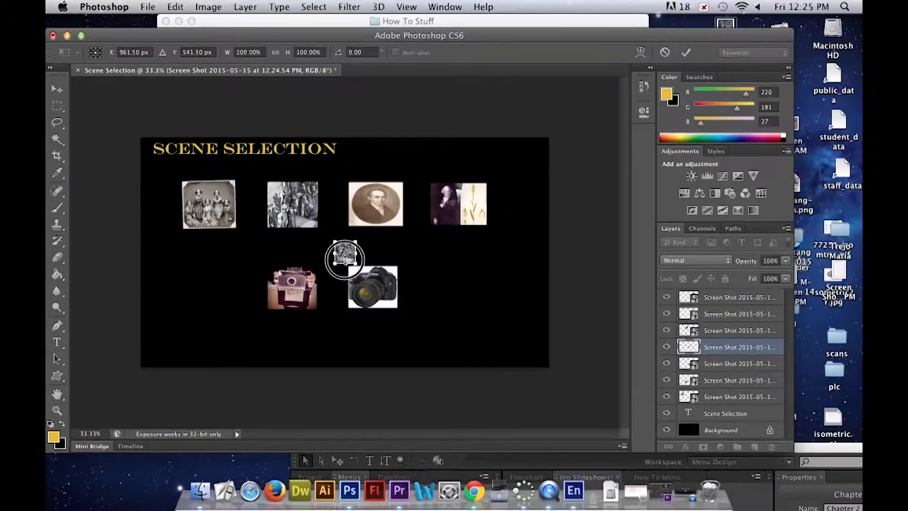
{"action": "left_click_drag", "start_coordinate": [345, 255], "coordinate": [213, 284]}
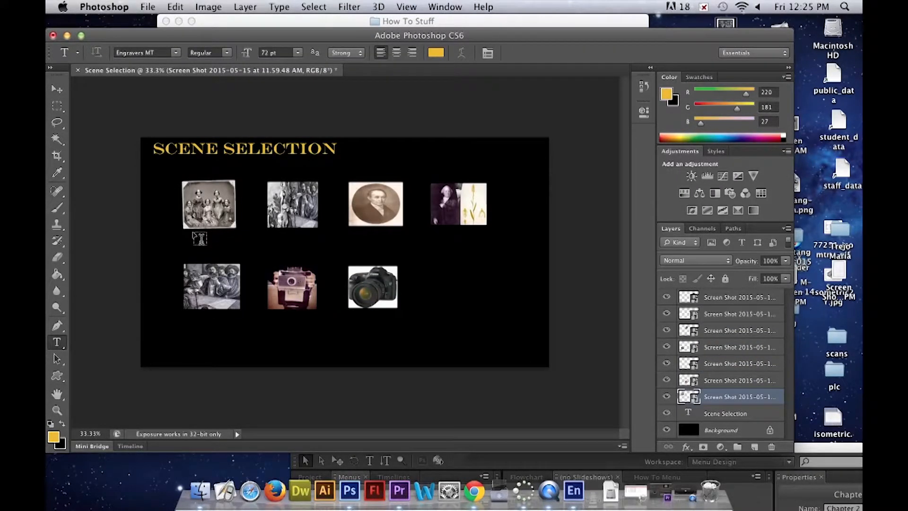
- Add the label Beginning below the first thumbnail in 36 pt Euphemia UCAS
{"action": "left_click", "coordinate": [297, 53]}
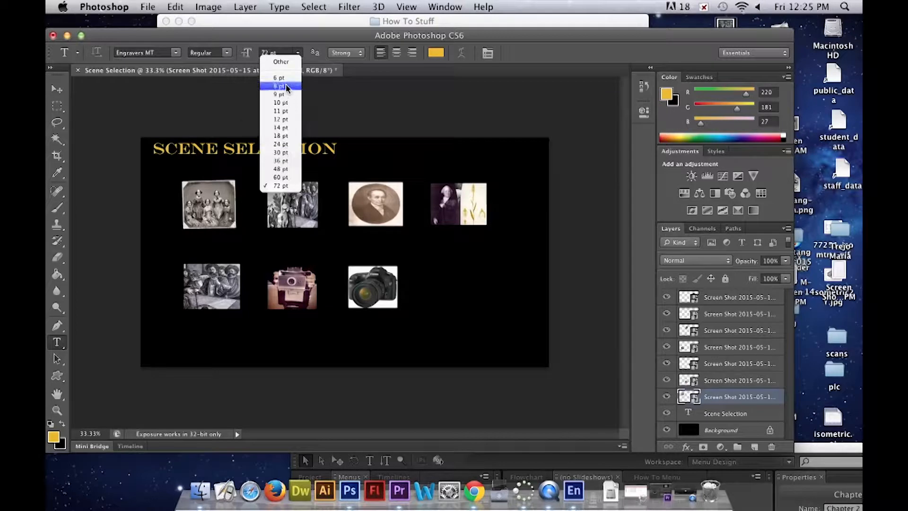
{"action": "left_click", "coordinate": [258, 203]}
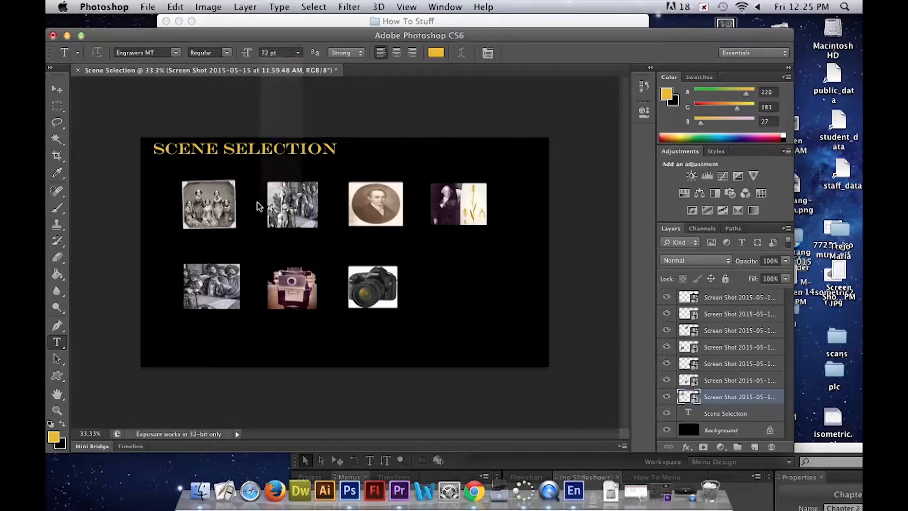
{"action": "left_click", "coordinate": [197, 235]}
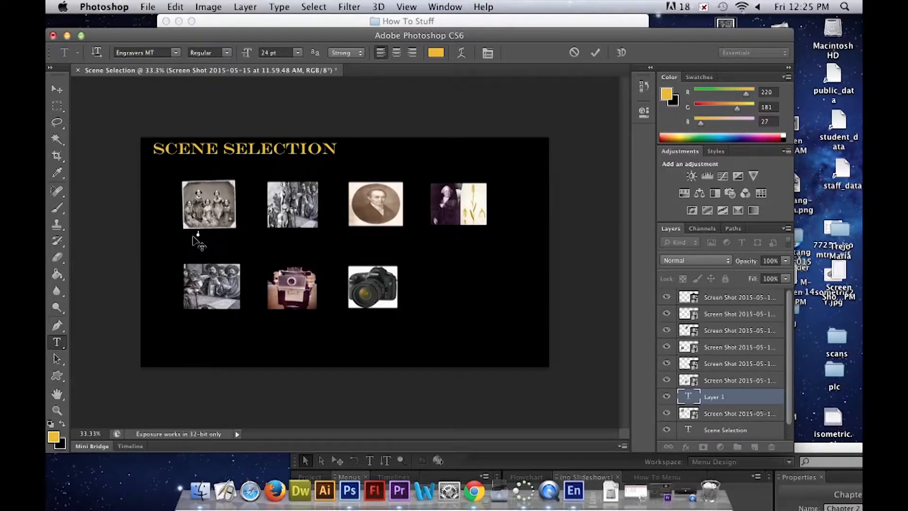
{"action": "type", "text": "Beginning"}
{"action": "type", "text": "B"}
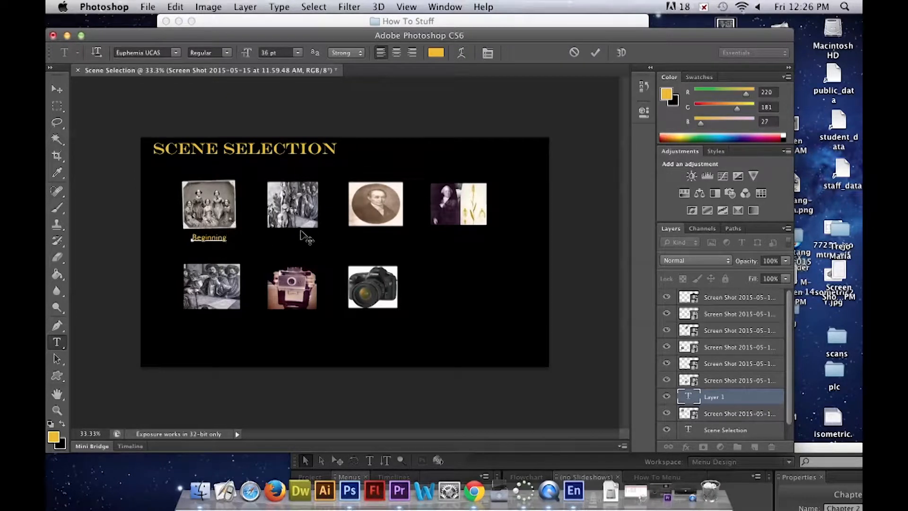
{"action": "left_click", "coordinate": [595, 52]}
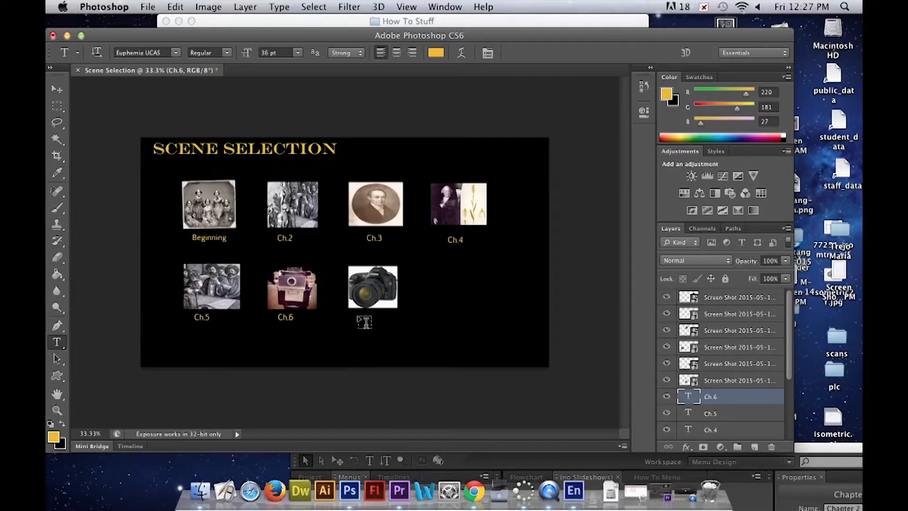
- Add the label END centred below the DSLR camera thumbnail
{"action": "left_click", "coordinate": [358, 317]}
{"action": "type", "text": "END"}
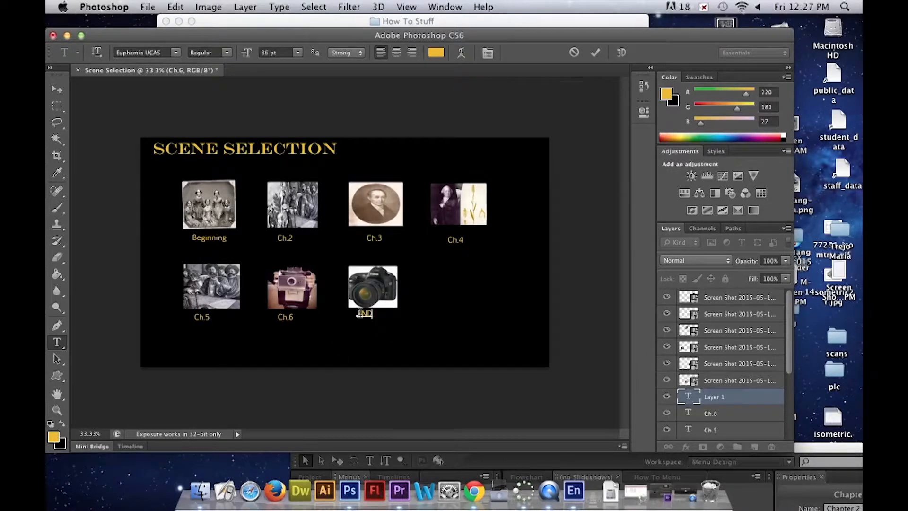
{"action": "left_click_drag", "start_coordinate": [372, 334], "coordinate": [377, 338]}
{"action": "left_click", "coordinate": [595, 53]}
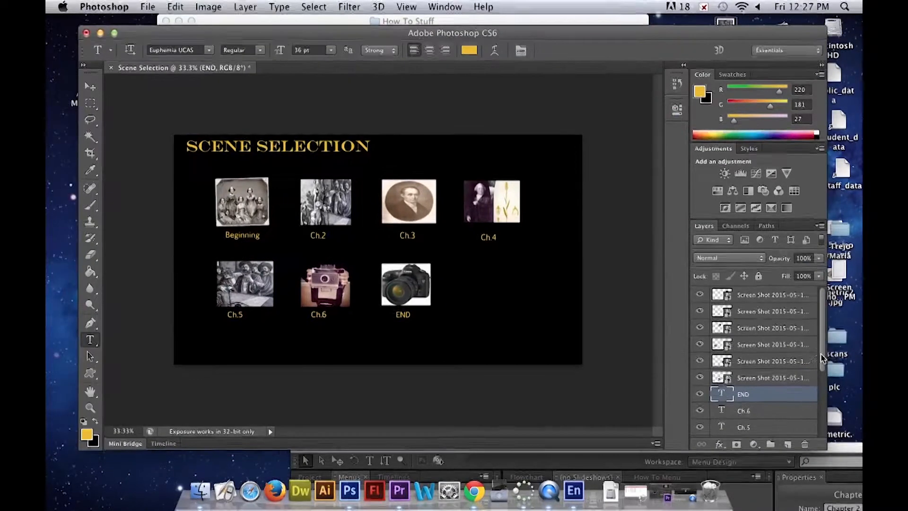
- Convert the Beginning, Ch.2, Ch.3 and Ch.4 text layers to smart objects
{"action": "scroll", "coordinate": [820, 360], "scroll_direction": "down", "scroll_amount": 3}
{"action": "left_click", "coordinate": [819, 398]}
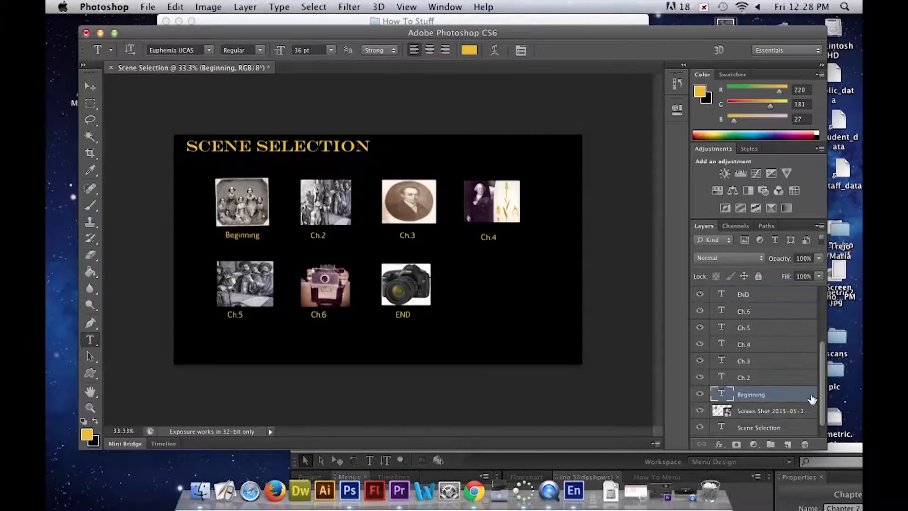
{"action": "right_click", "coordinate": [752, 395]}
{"action": "left_click", "coordinate": [641, 70]}
{"action": "right_click", "coordinate": [753, 378]}
{"action": "left_click", "coordinate": [641, 70]}
{"action": "right_click", "coordinate": [753, 361]}
{"action": "left_click", "coordinate": [641, 70]}
{"action": "right_click", "coordinate": [758, 345]}
{"action": "left_click", "coordinate": [670, 71]}
- Convert the Ch.5, Ch.6 and END text layers to smart objects
{"action": "right_click", "coordinate": [758, 328]}
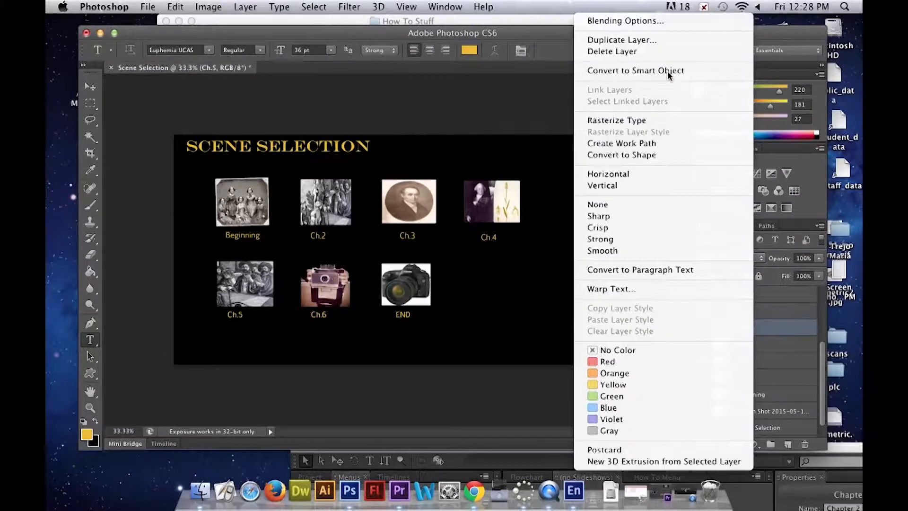
{"action": "left_click", "coordinate": [670, 71]}
{"action": "right_click", "coordinate": [758, 311]}
{"action": "left_click", "coordinate": [672, 71]}
{"action": "right_click", "coordinate": [758, 295]}
{"action": "left_click", "coordinate": [674, 71]}
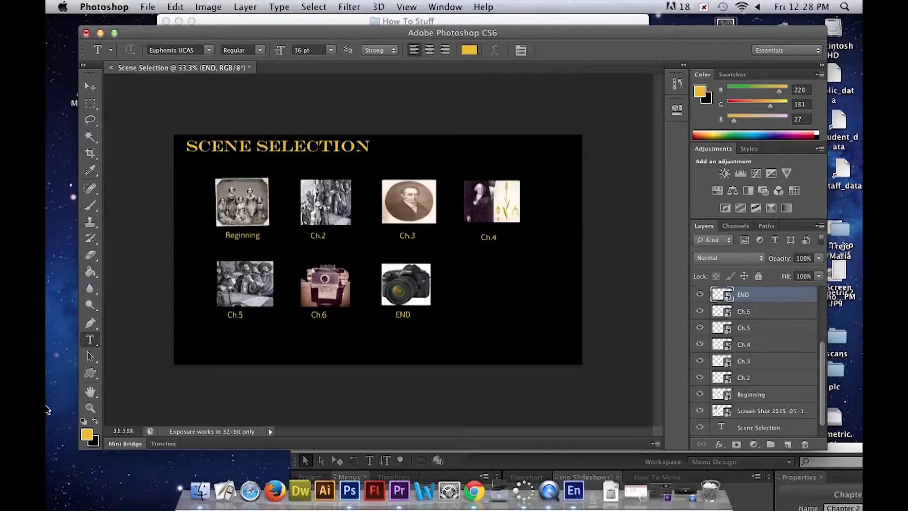
- Add a 36 pt Main Menu label in the canvas's lower-left corner
{"action": "left_click", "coordinate": [187, 348]}
{"action": "type", "text": "B"}
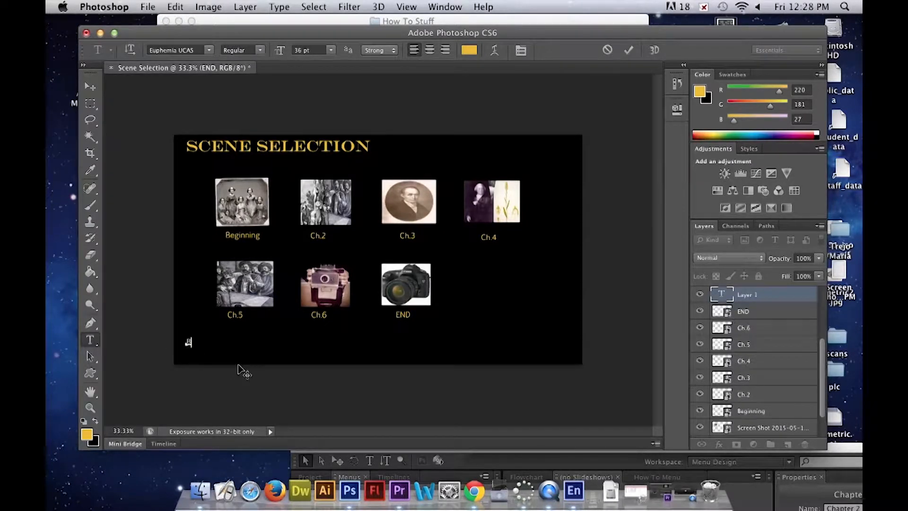
{"action": "type", "text": "ack TO"}
{"action": "type", "text": "Ma"}
{"action": "type", "text": "in Menu"}
{"action": "left_click", "coordinate": [629, 50]}
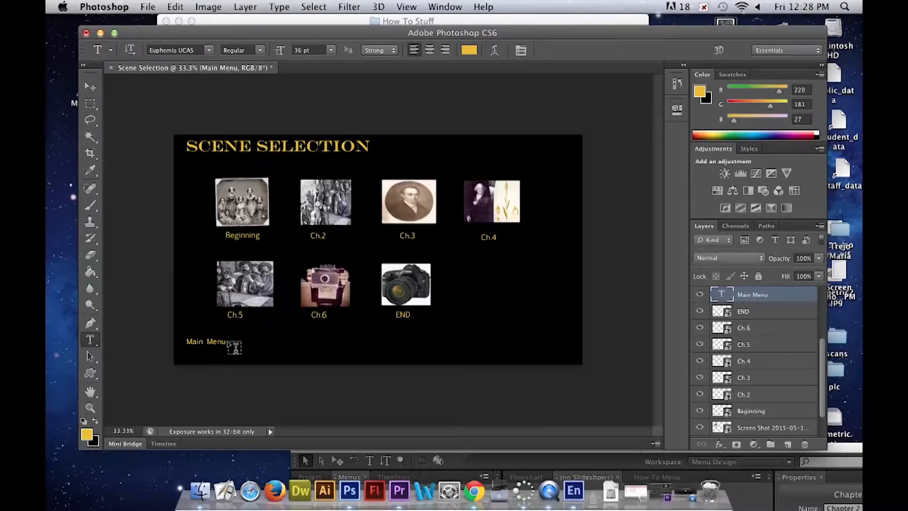
- Add a 36 pt Play ALL text label beside the Main Menu label near the canvas's lower edge
{"action": "left_click", "coordinate": [198, 358]}
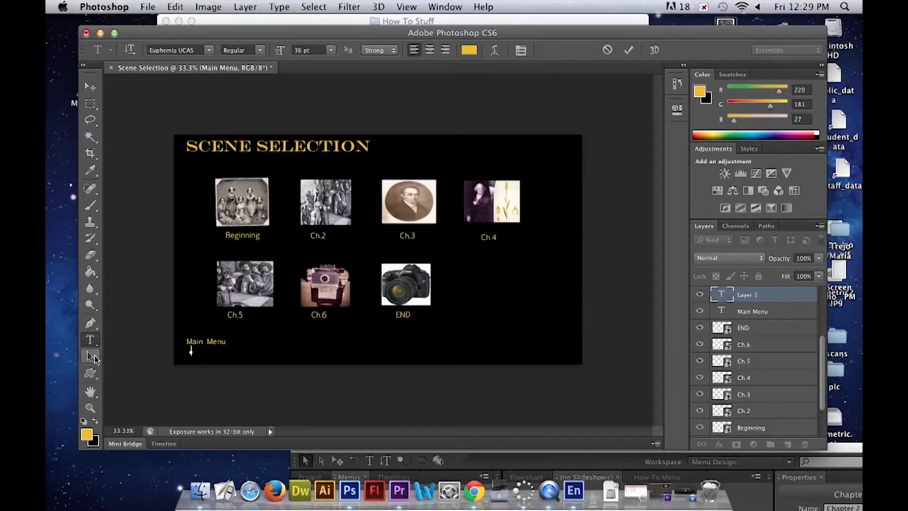
{"action": "left_click", "coordinate": [251, 349]}
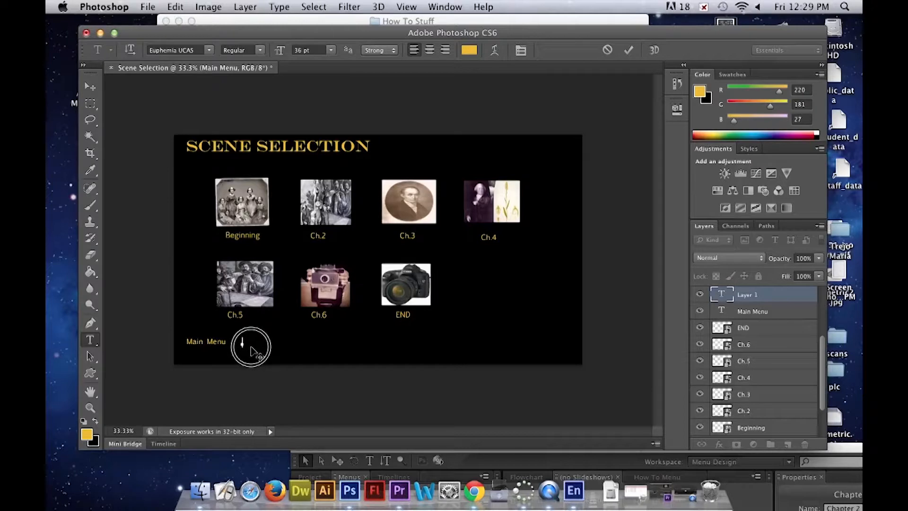
{"action": "type", "text": "Play ALL"}
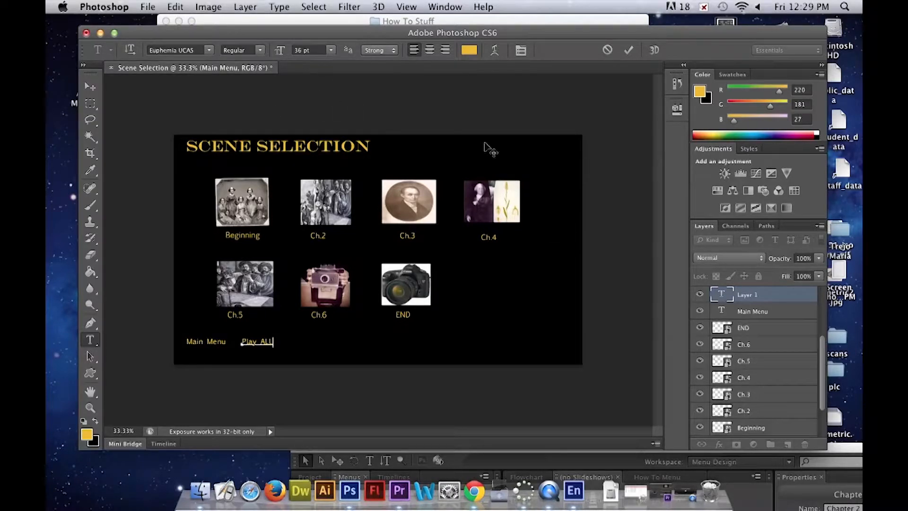
{"action": "left_click", "coordinate": [633, 51]}
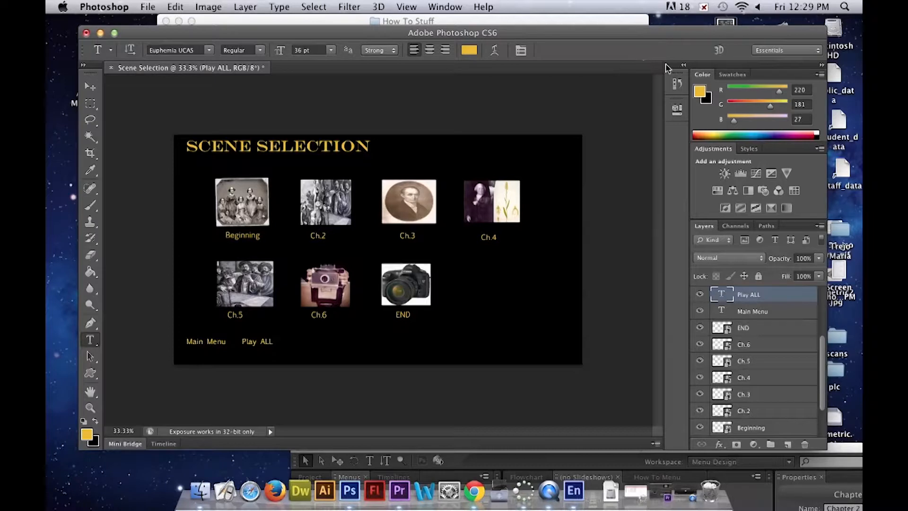
- Convert the Play ALL and Main Menu text layers to smart objects
{"action": "right_click", "coordinate": [756, 297]}
{"action": "left_click", "coordinate": [600, 71]}
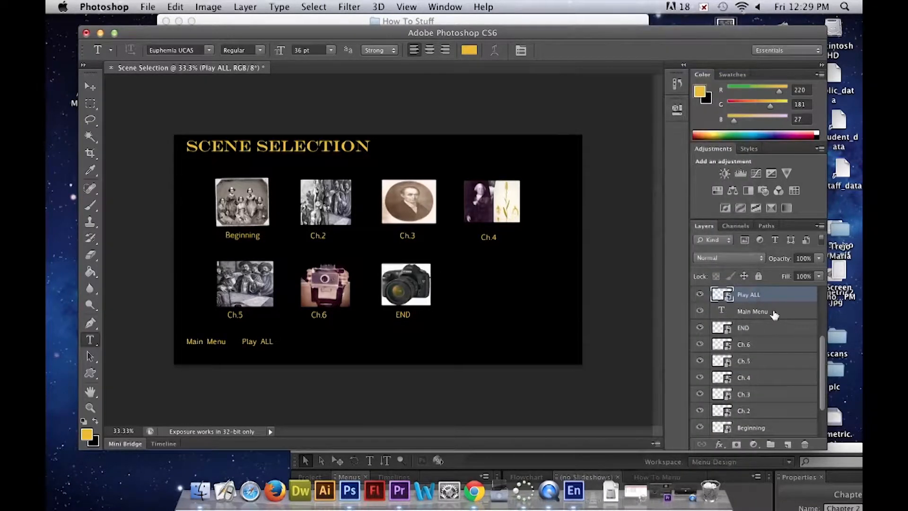
{"action": "right_click", "coordinate": [774, 313]}
{"action": "left_click", "coordinate": [689, 71]}
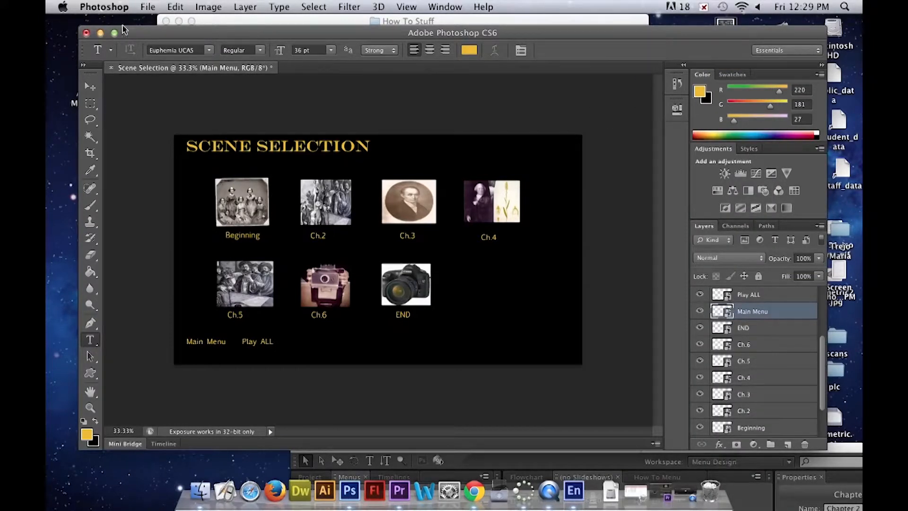
- Save the document as Scene Selection.psd in the How To Stuff folder, in Photoshop format with layers
{"action": "left_click", "coordinate": [156, 6]}
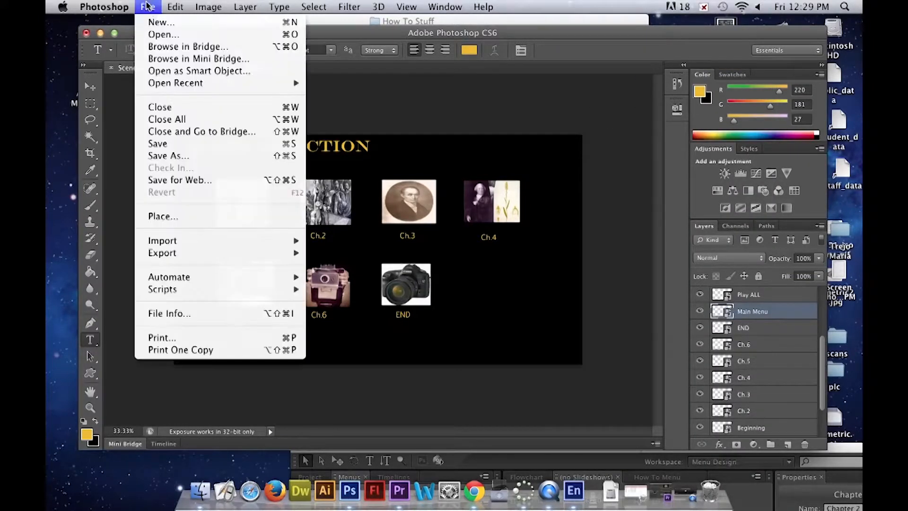
{"action": "left_click", "coordinate": [229, 156]}
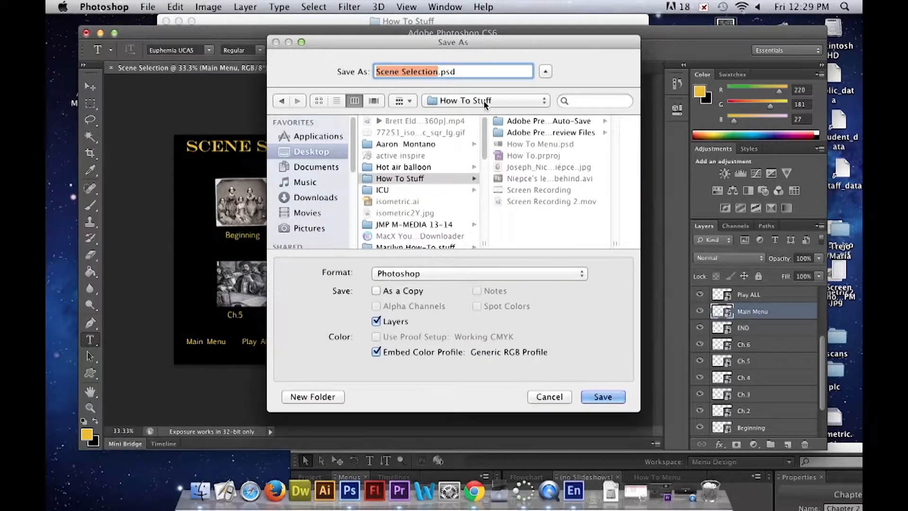
{"action": "left_click", "coordinate": [603, 397]}
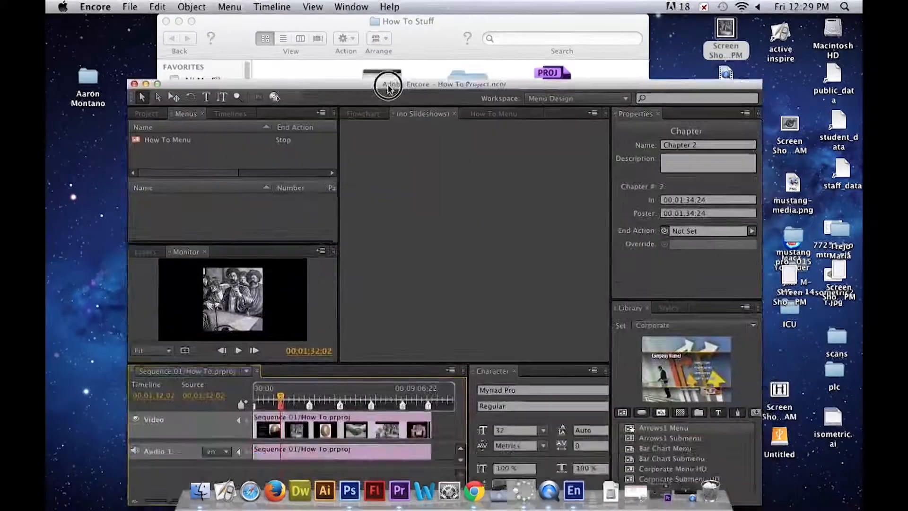
- Import Scene Selection.psd from the How To Stuff folder into Adobe Encore as a menu, and open How To Menu there
{"action": "left_click_drag", "start_coordinate": [381, 232], "coordinate": [327, 367]}
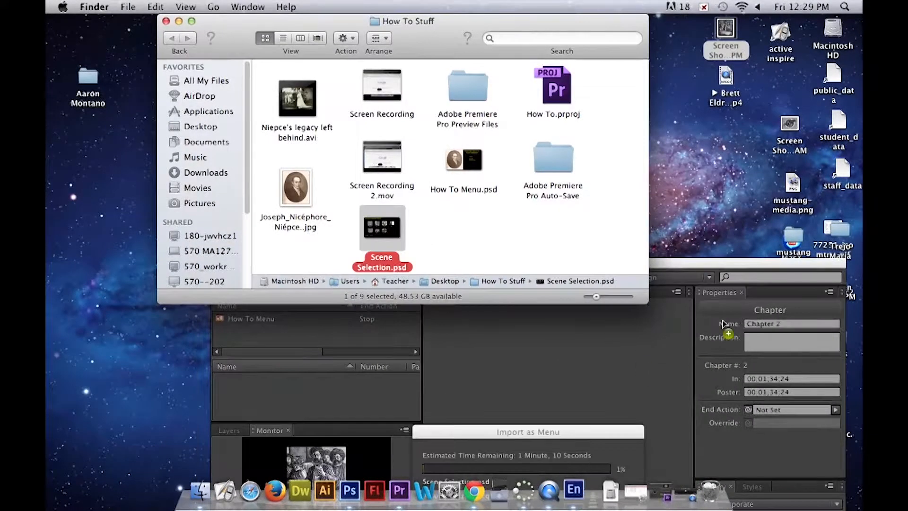
{"action": "left_click_drag", "start_coordinate": [734, 262], "coordinate": [694, 121]}
{"action": "double_click", "coordinate": [237, 173]}
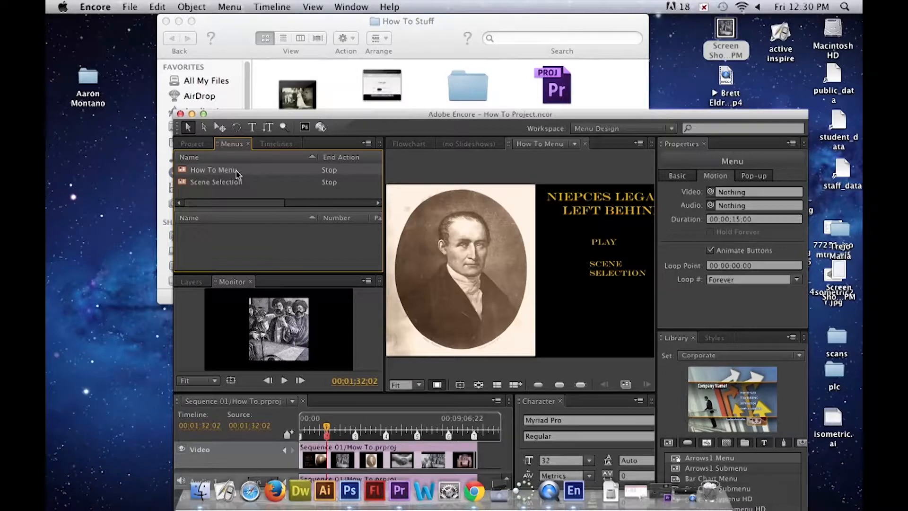
{"action": "left_click_drag", "start_coordinate": [438, 114], "coordinate": [419, 42]}
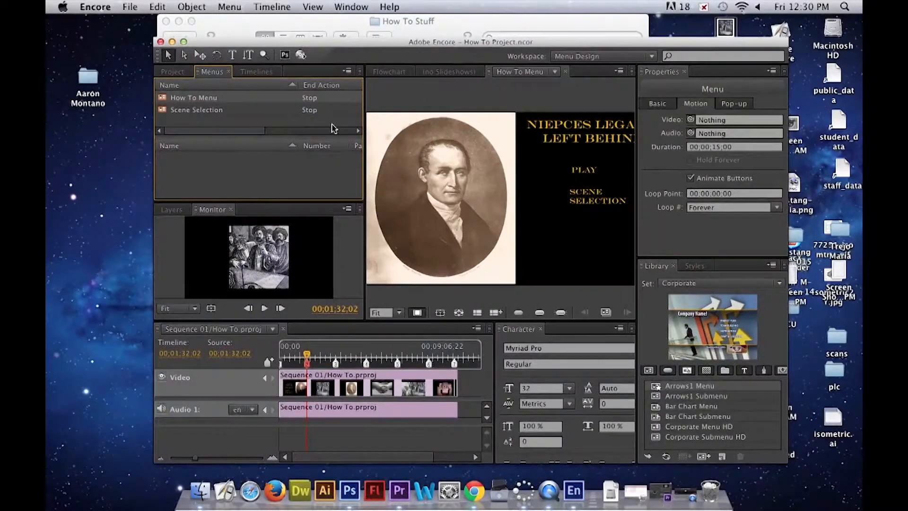
- Convert the PLAY text object in How To Menu to a button
{"action": "left_click", "coordinate": [174, 72]}
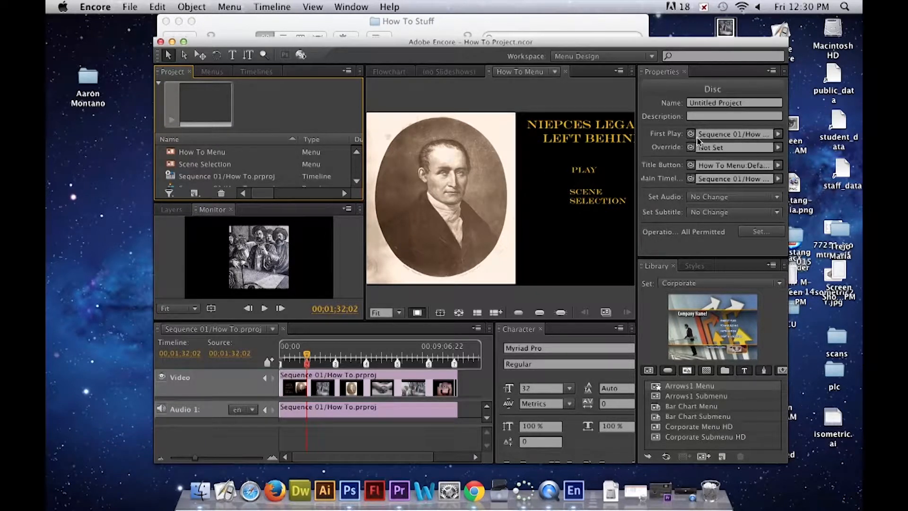
{"action": "left_click", "coordinate": [579, 173]}
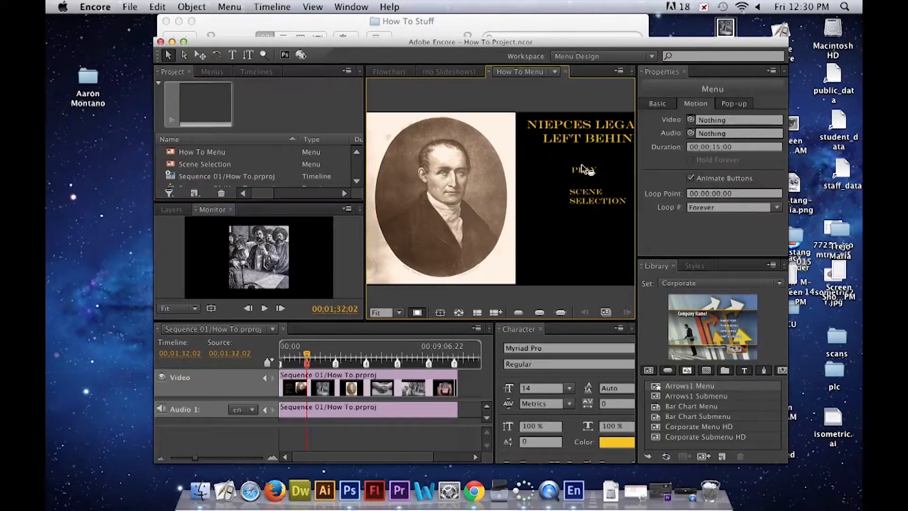
{"action": "left_click", "coordinate": [192, 7]}
{"action": "left_click", "coordinate": [191, 7]}
{"action": "left_click", "coordinate": [202, 9]}
{"action": "left_click", "coordinate": [531, 118]}
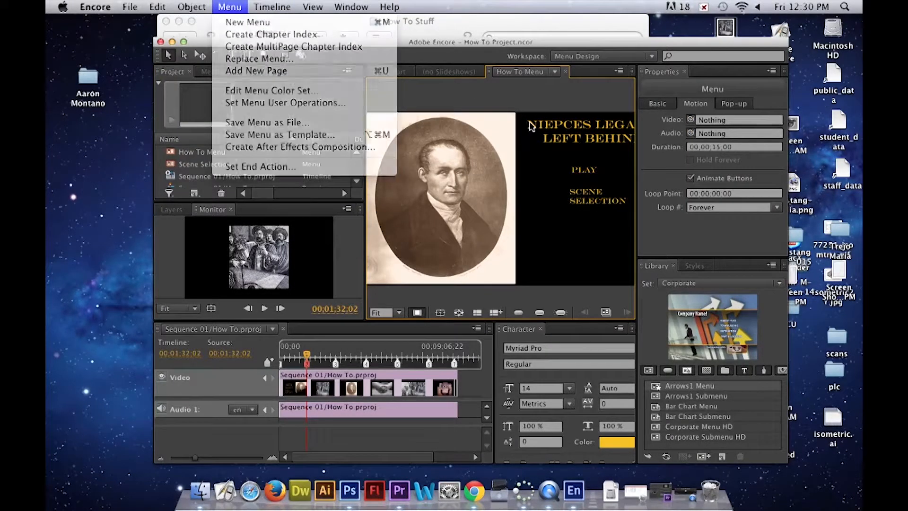
{"action": "left_click", "coordinate": [581, 171]}
{"action": "right_click", "coordinate": [583, 174]}
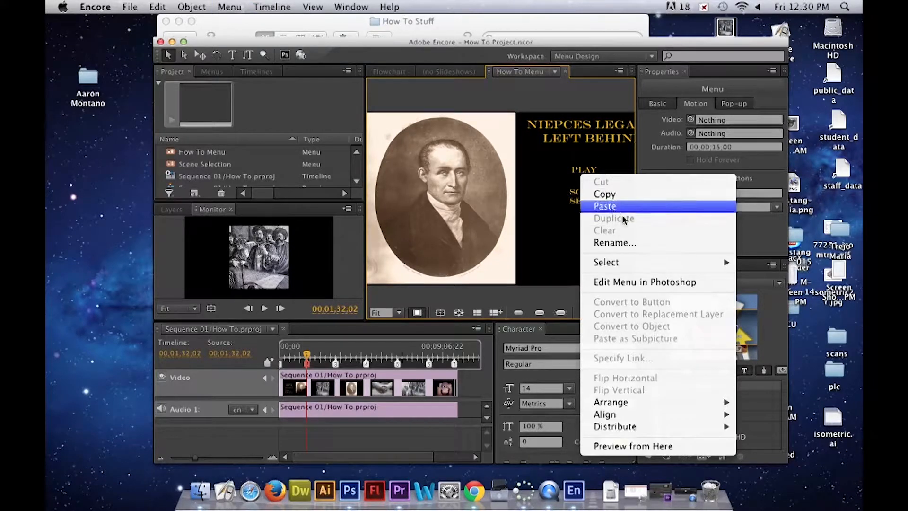
{"action": "mouse_move", "coordinate": [663, 264]}
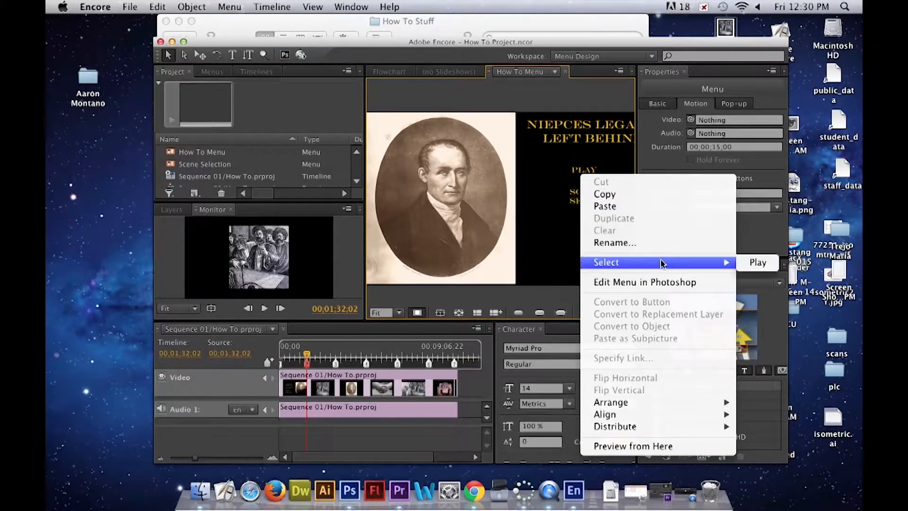
{"action": "left_click", "coordinate": [759, 263]}
{"action": "left_click", "coordinate": [198, 5]}
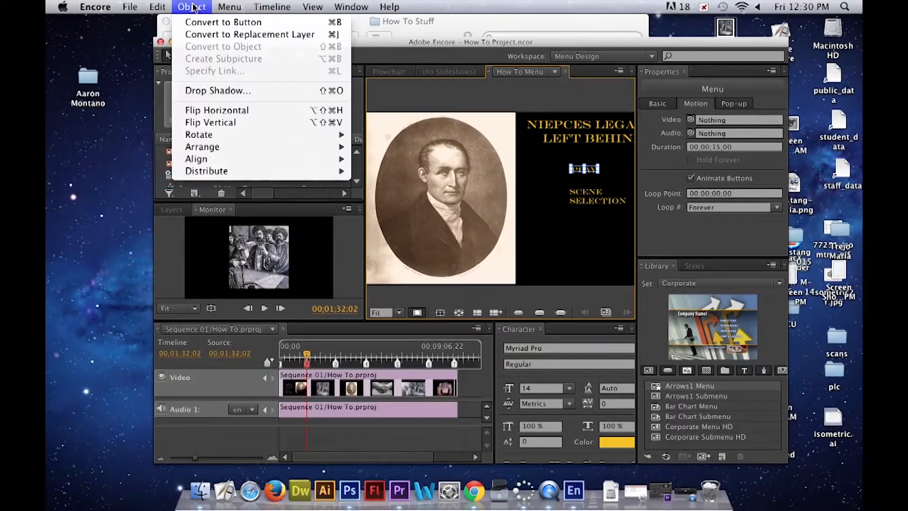
{"action": "left_click", "coordinate": [199, 22]}
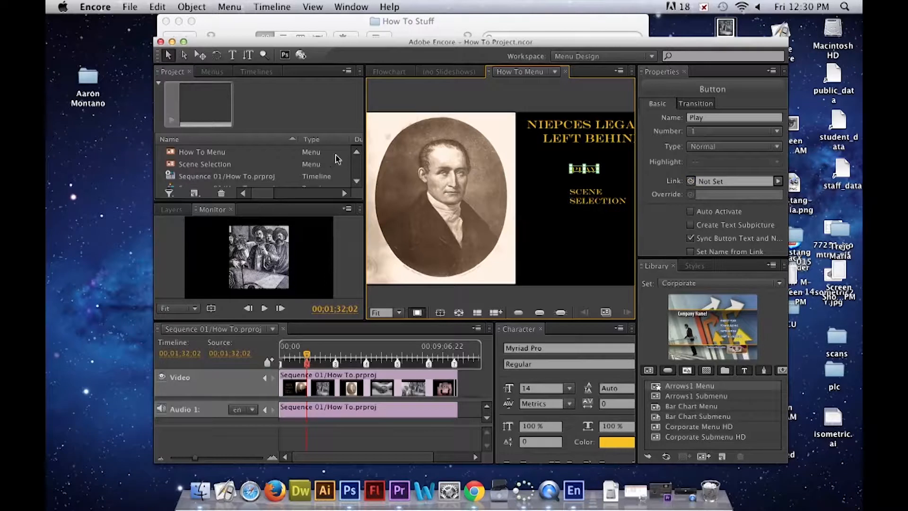
- Link the Play button to the Sequence 01/How To.prproj timeline
{"action": "left_click", "coordinate": [358, 183]}
{"action": "left_click", "coordinate": [357, 182]}
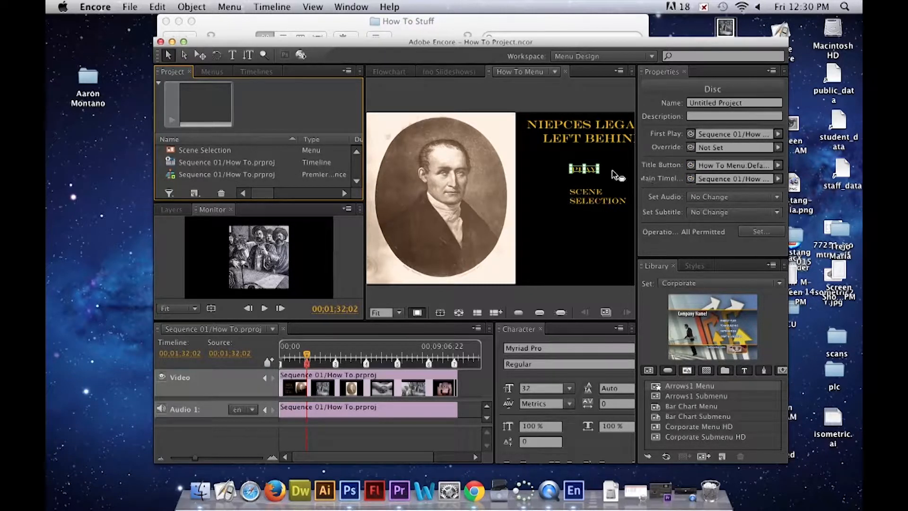
{"action": "left_click", "coordinate": [586, 170]}
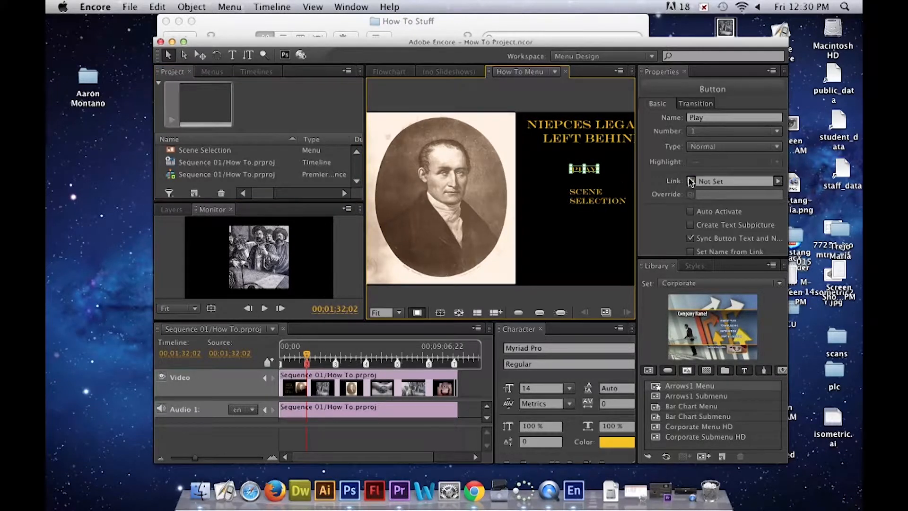
{"action": "left_click_drag", "start_coordinate": [691, 184], "coordinate": [293, 165]}
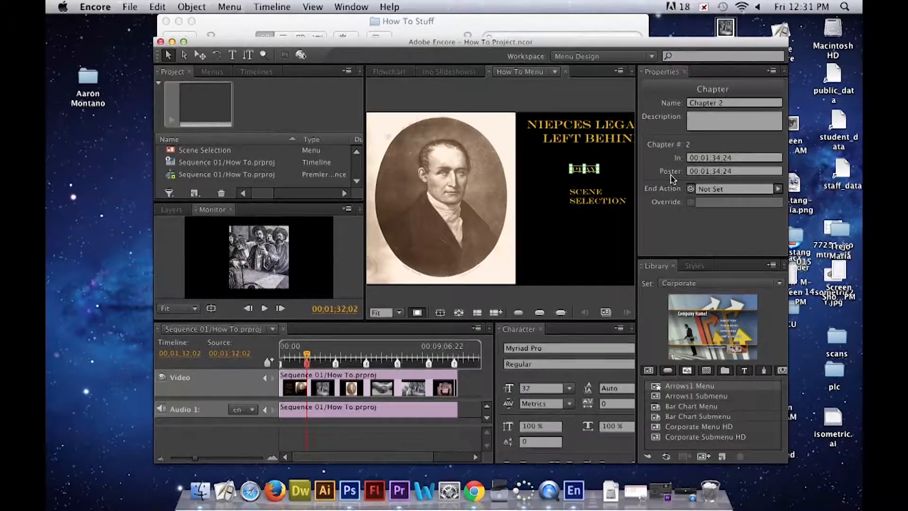
- Convert the SCENE SELECTION text in How To Menu to a button and link it to the Scene Selection menu
{"action": "left_click", "coordinate": [588, 167]}
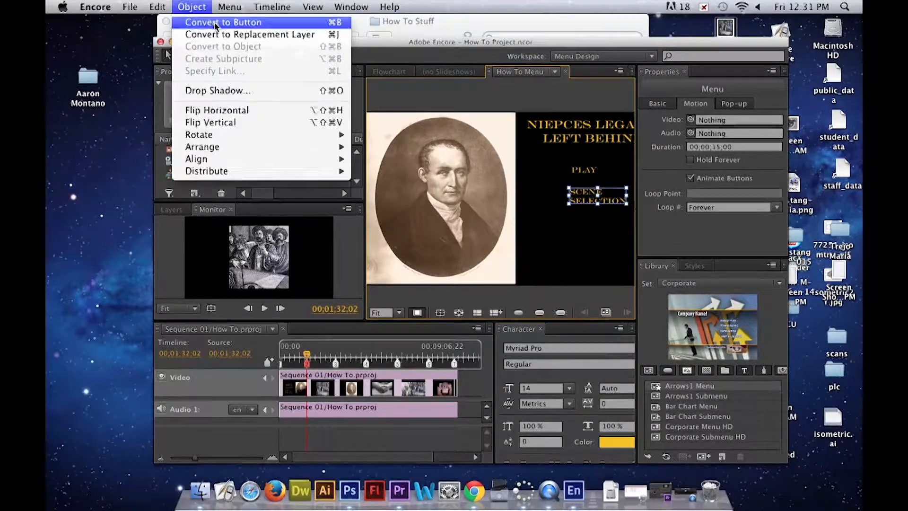
{"action": "left_click", "coordinate": [356, 152]}
{"action": "left_click_drag", "start_coordinate": [691, 181], "coordinate": [300, 153]}
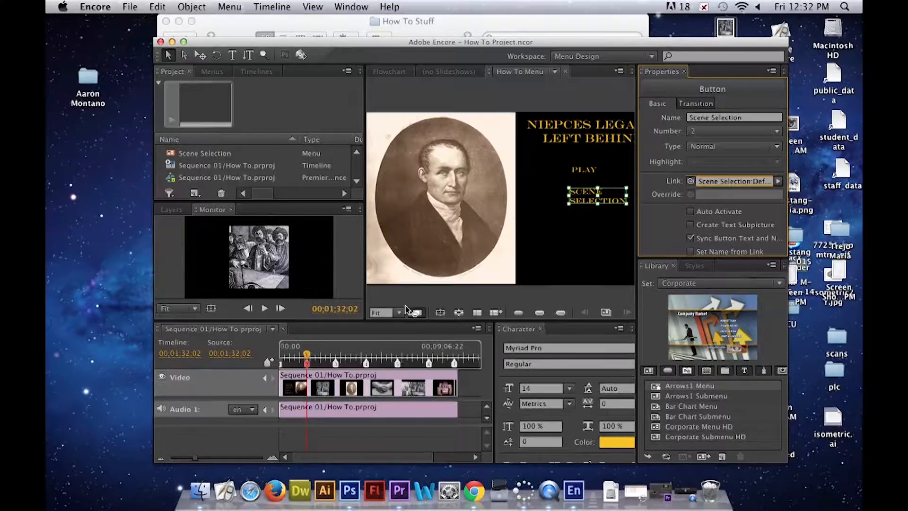
{"action": "left_click", "coordinate": [360, 154]}
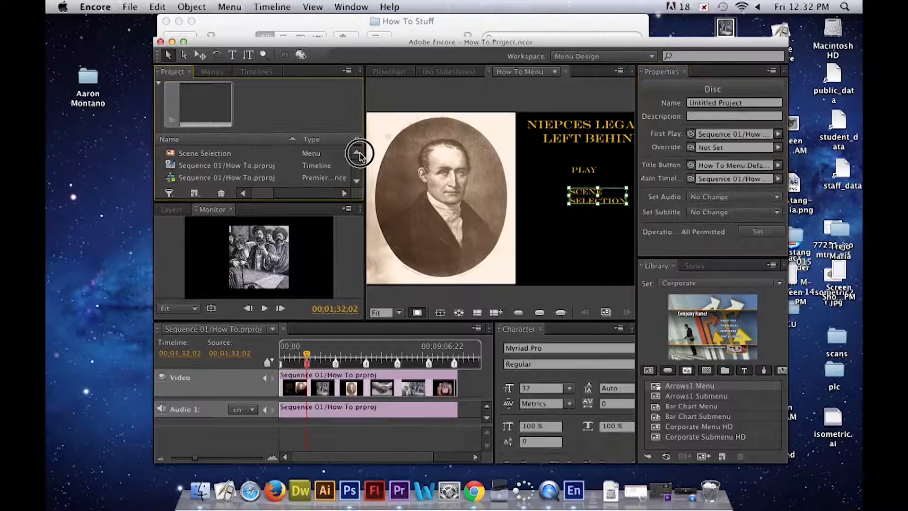
{"action": "key", "text": "super+i"}
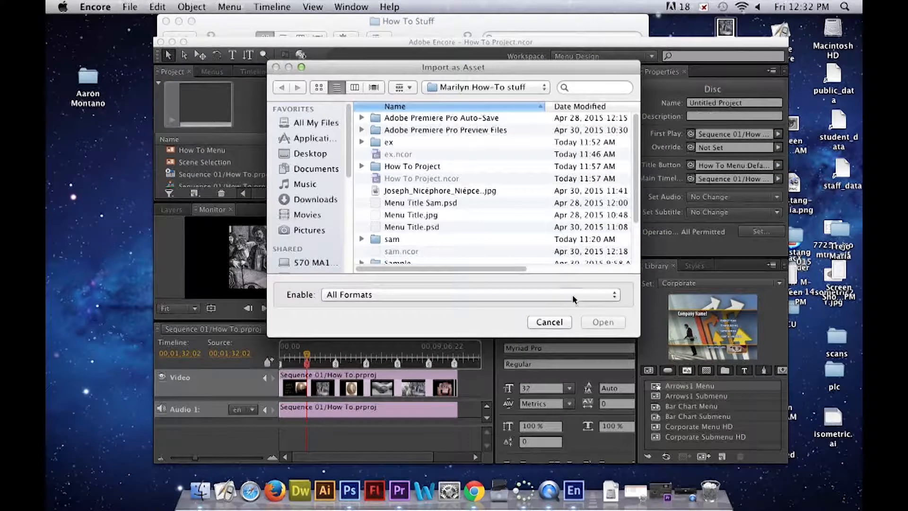
{"action": "left_click", "coordinate": [555, 320]}
- In the flowchart, link How To Menu to the Sequence 01/How To.prproj timeline as its end action
{"action": "left_click", "coordinate": [406, 77]}
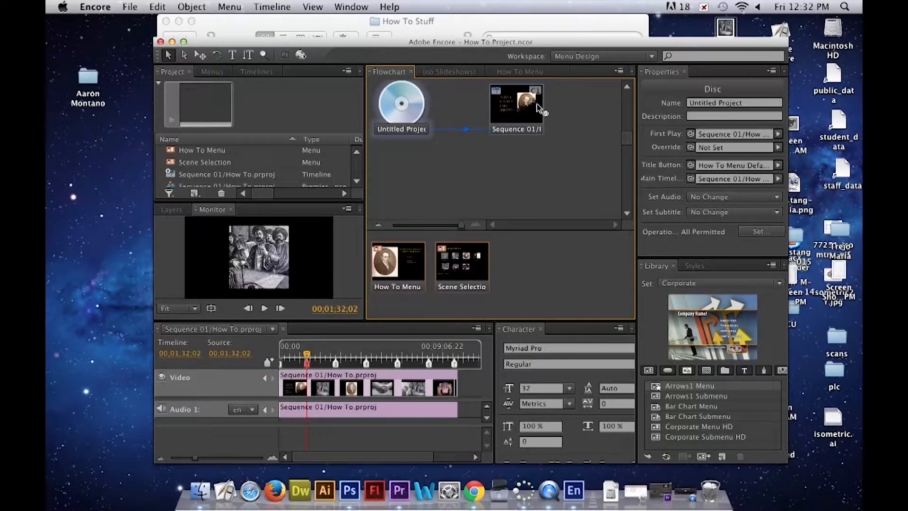
{"action": "left_click_drag", "start_coordinate": [377, 280], "coordinate": [523, 192]}
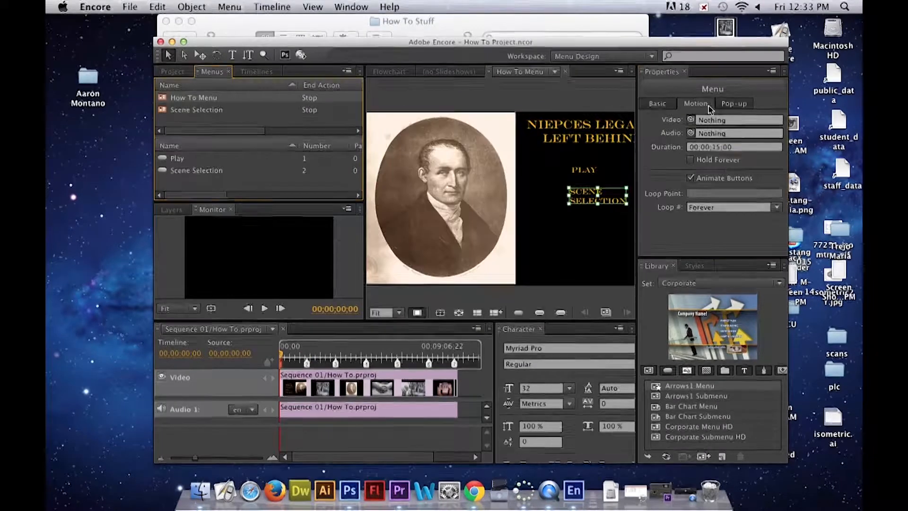
{"action": "left_click", "coordinate": [659, 104]}
{"action": "left_click", "coordinate": [199, 111]}
{"action": "left_click", "coordinate": [419, 229]}
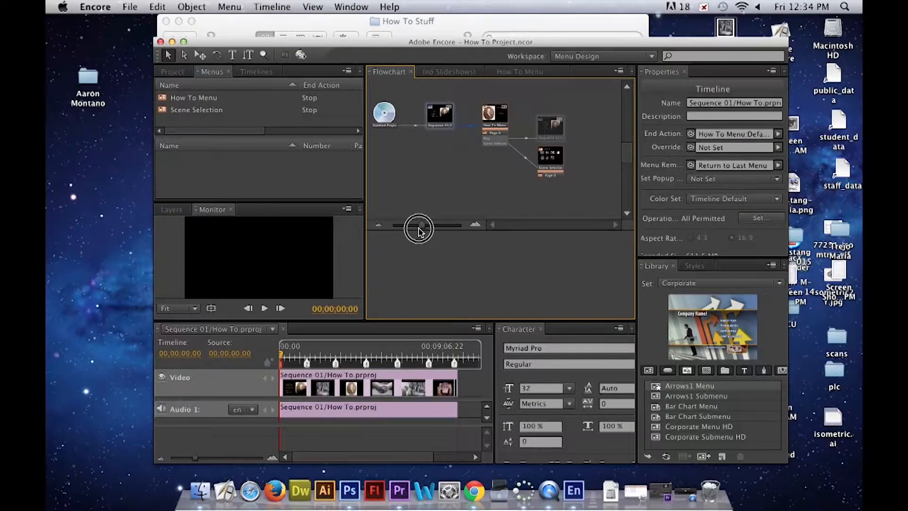
{"action": "left_click_drag", "start_coordinate": [419, 231], "coordinate": [413, 232]}
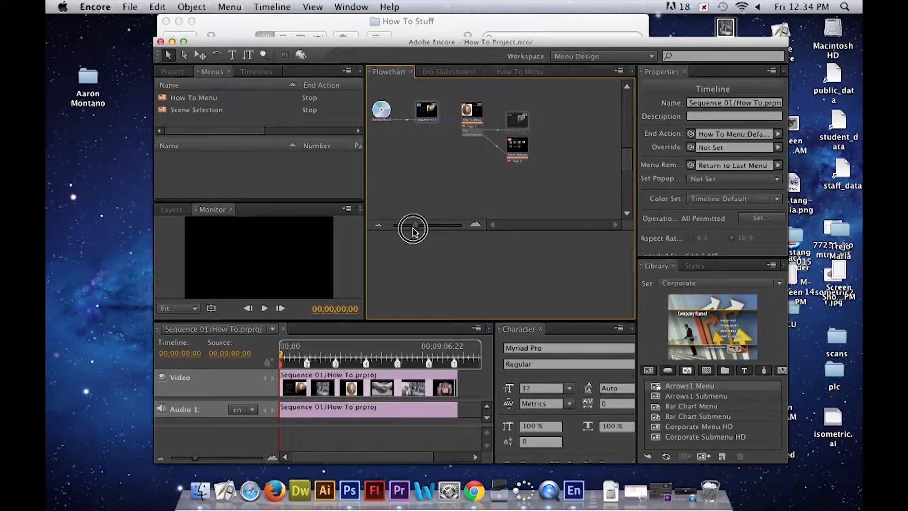
{"action": "left_click_drag", "start_coordinate": [413, 230], "coordinate": [430, 231]}
- In the flowchart, set the timeline's end action to Sequence 01/How To.prproj and the disc's first play to How To Menu
{"action": "mouse_move", "coordinate": [458, 126]}
{"action": "left_mouse_down"}
{"action": "mouse_move", "coordinate": [467, 180]}
{"action": "mouse_move", "coordinate": [466, 123]}
{"action": "left_mouse_up"}
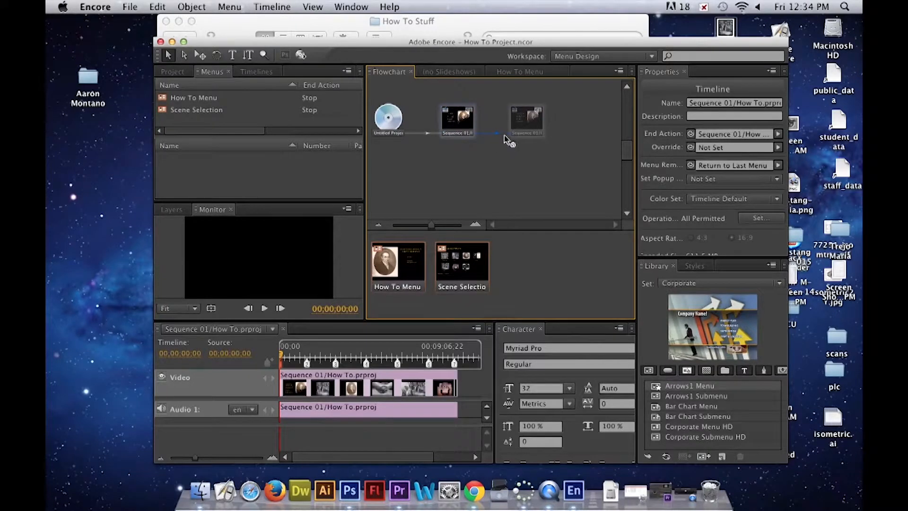
{"action": "left_click_drag", "start_coordinate": [402, 263], "coordinate": [389, 105]}
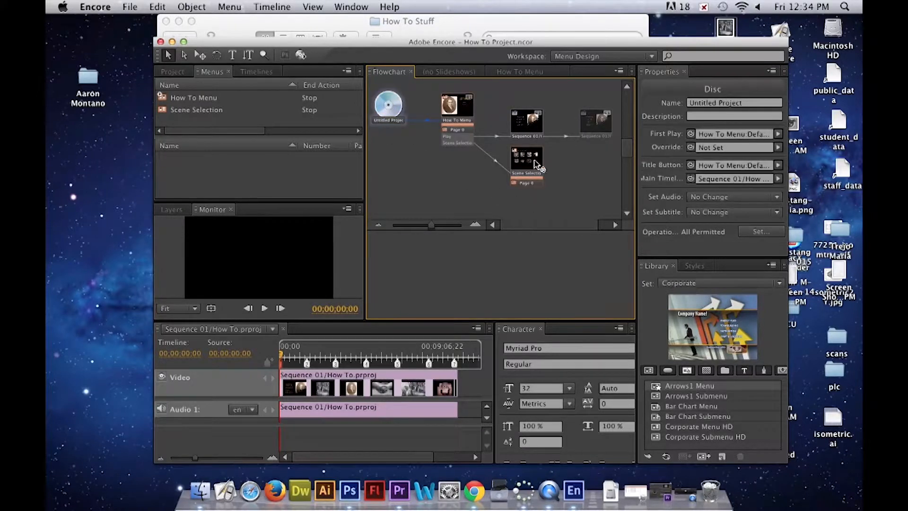
{"action": "left_click", "coordinate": [587, 124]}
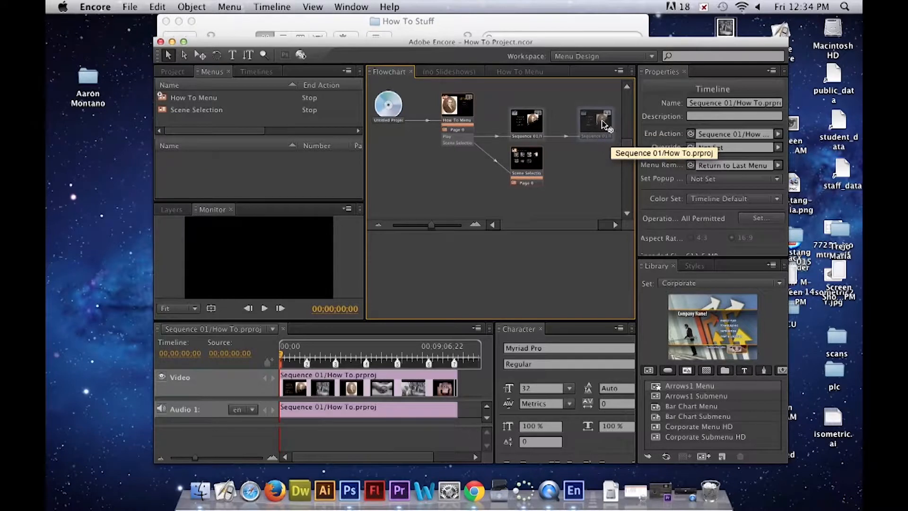
{"action": "right_click", "coordinate": [603, 125]}
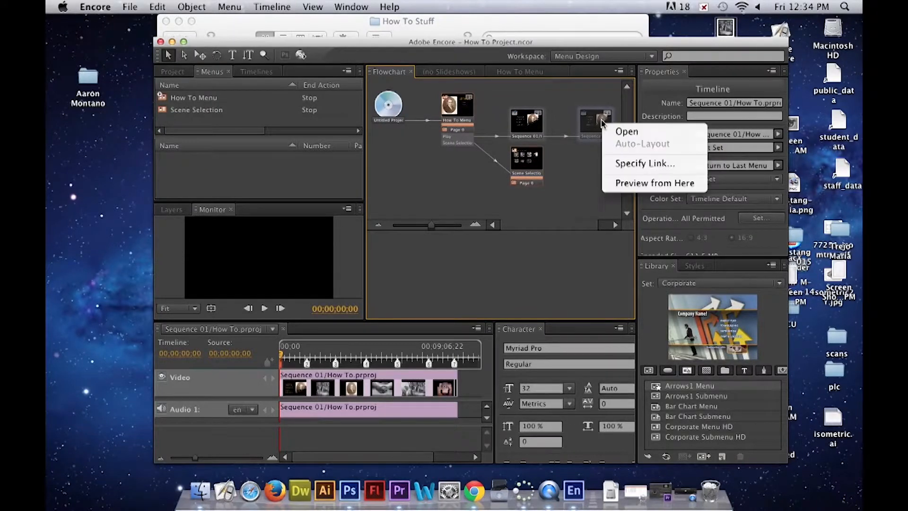
{"action": "left_click", "coordinate": [593, 147]}
{"action": "left_click", "coordinate": [613, 63]}
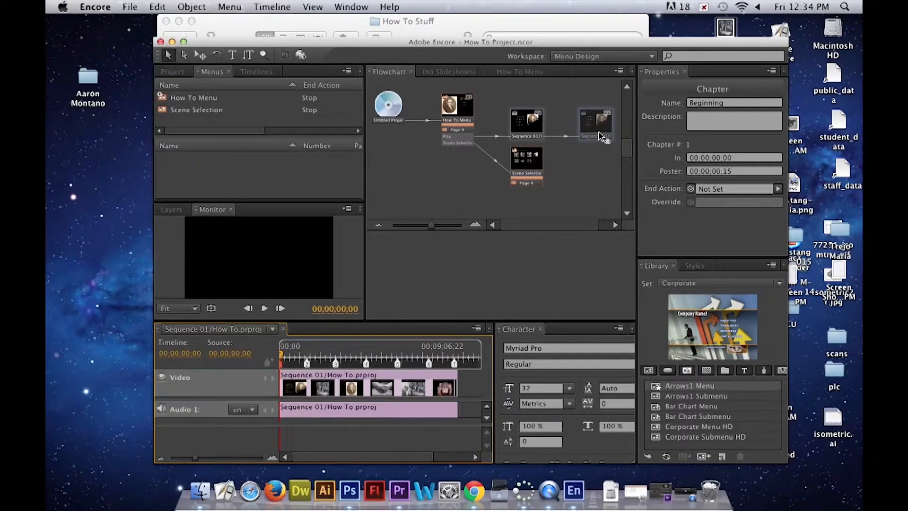
{"action": "left_click", "coordinate": [598, 133]}
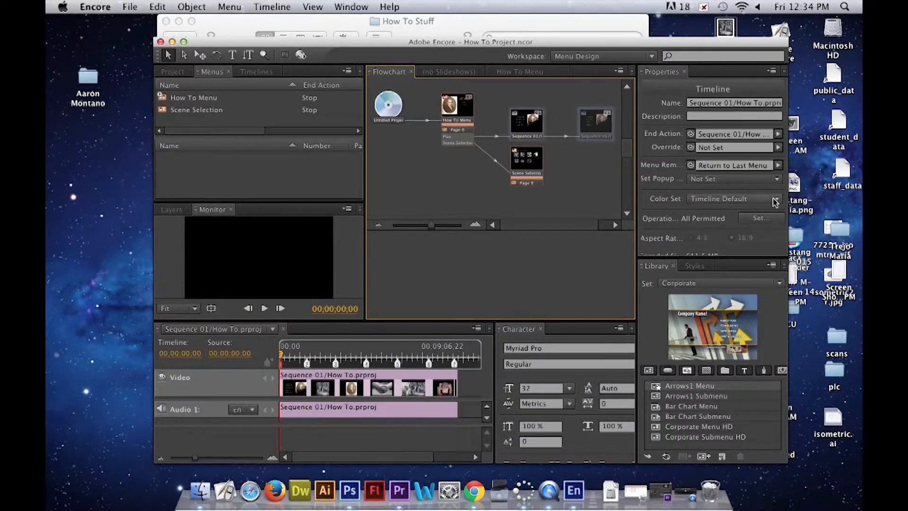
- Open the Scene Selection menu and convert its Play ALL text to a button
{"action": "left_click", "coordinate": [226, 112]}
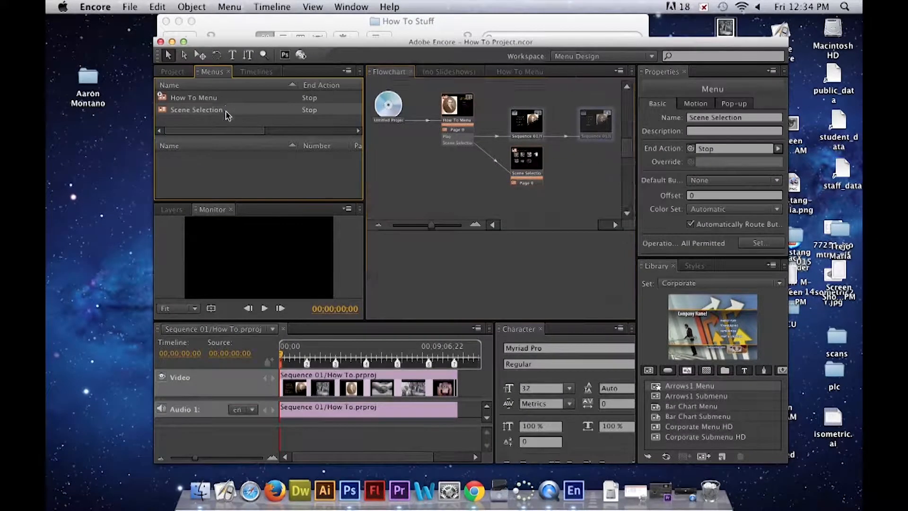
{"action": "double_click", "coordinate": [226, 113]}
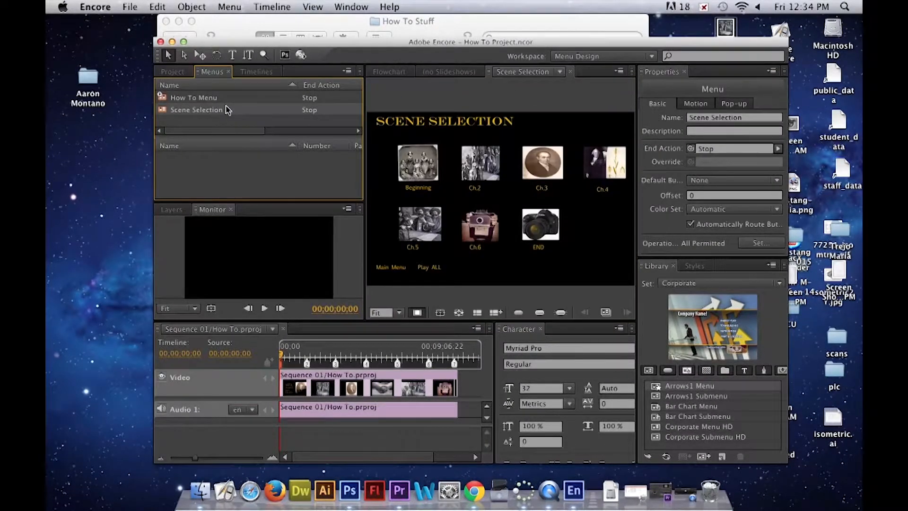
{"action": "right_click", "coordinate": [425, 270]}
{"action": "mouse_move", "coordinate": [504, 278]}
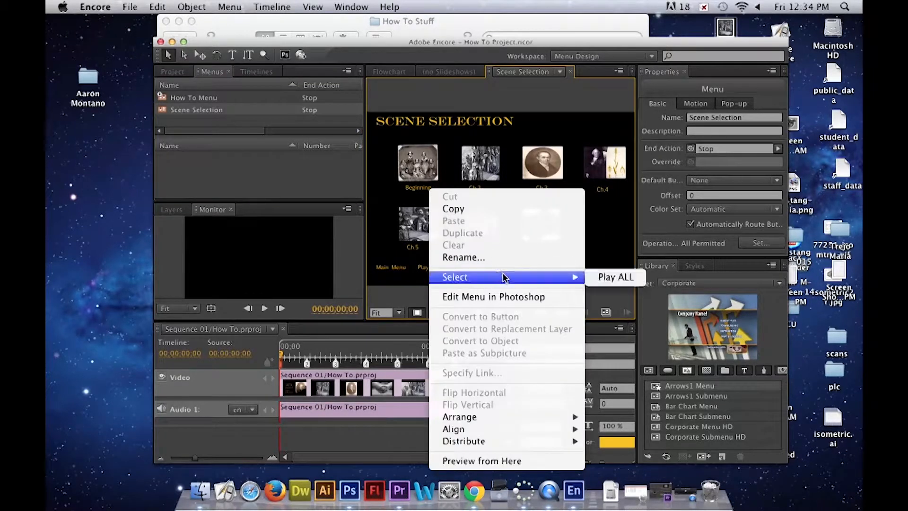
{"action": "left_click", "coordinate": [612, 277]}
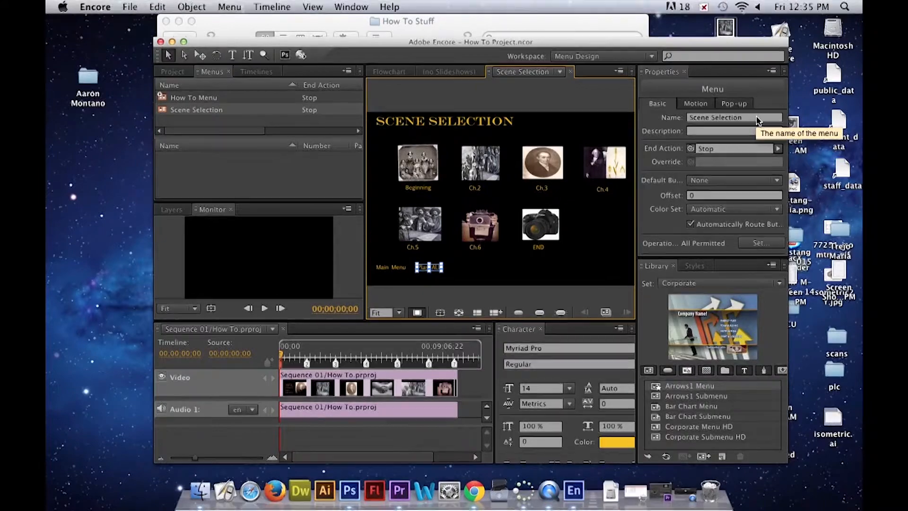
{"action": "left_click", "coordinate": [192, 7]}
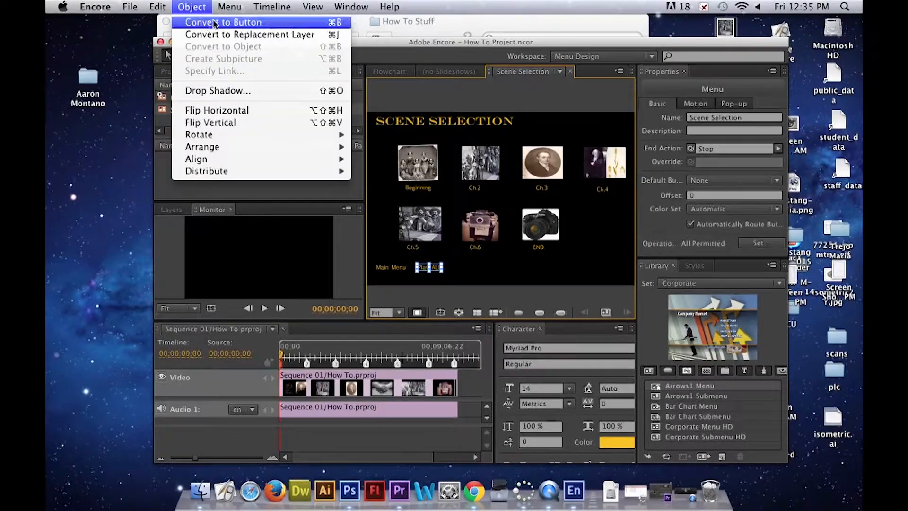
- Convert the Main Menu text to a button and select the Play ALL button for linking
{"action": "left_click", "coordinate": [389, 269]}
{"action": "right_click", "coordinate": [389, 269]}
{"action": "mouse_move", "coordinate": [492, 278]}
{"action": "left_click", "coordinate": [581, 276]}
{"action": "left_click", "coordinate": [192, 7]}
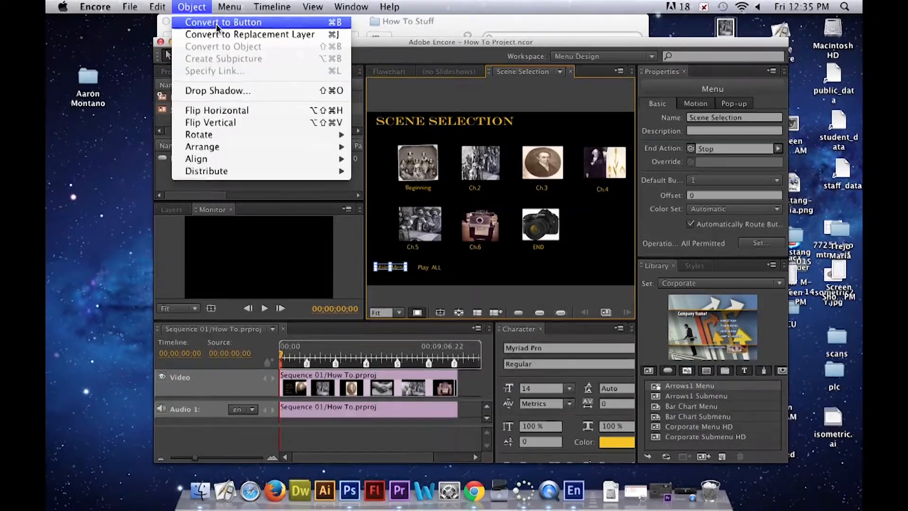
{"action": "left_click", "coordinate": [213, 25]}
{"action": "left_click", "coordinate": [429, 267]}
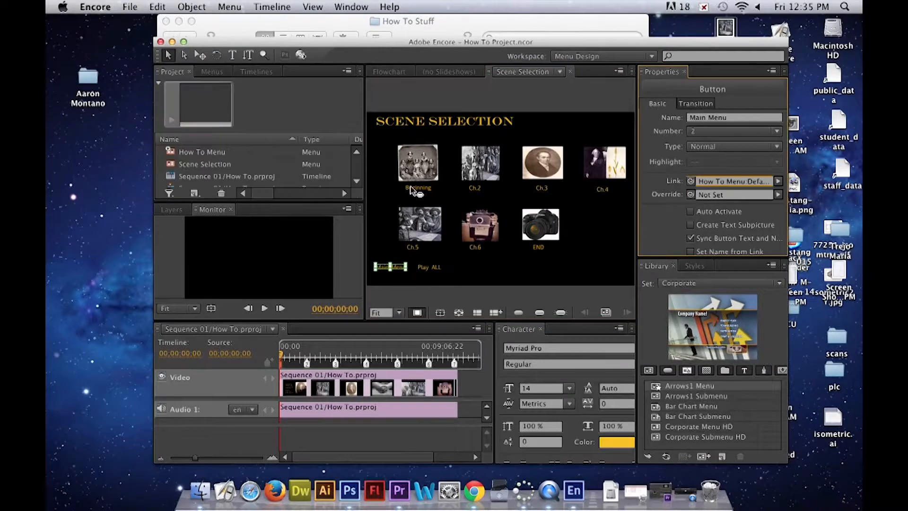
- Convert the Beginning text to a button and link it to the first chapter of the Sequence 01/How To.prproj timeline
{"action": "left_click", "coordinate": [425, 196]}
{"action": "right_click", "coordinate": [426, 193]}
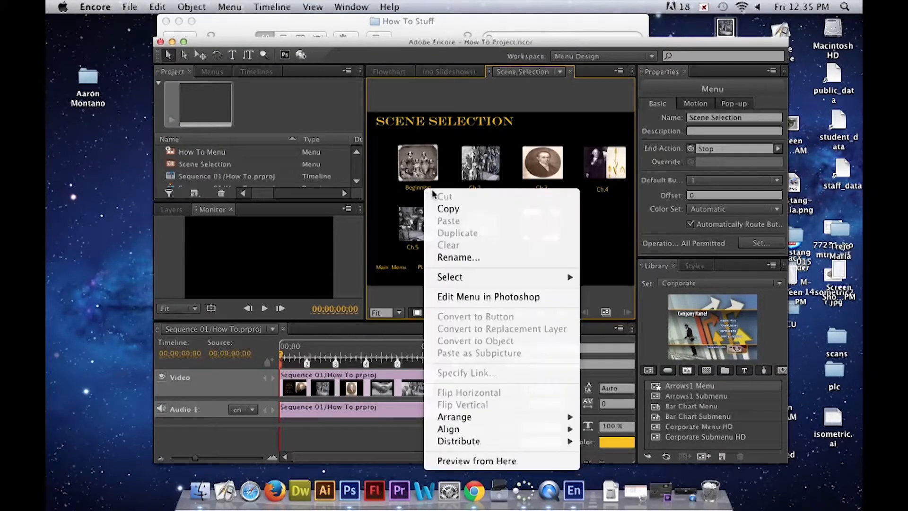
{"action": "mouse_move", "coordinate": [563, 278]}
{"action": "left_click", "coordinate": [605, 278]}
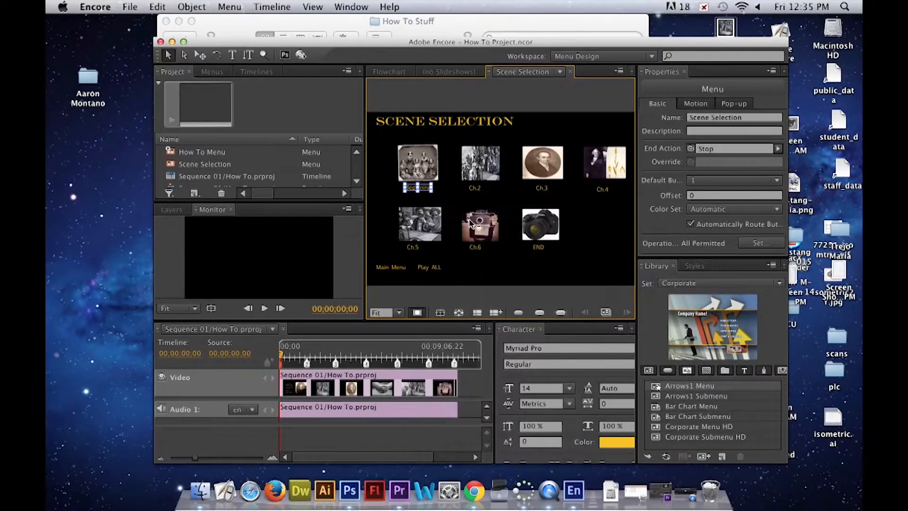
{"action": "left_click", "coordinate": [199, 7]}
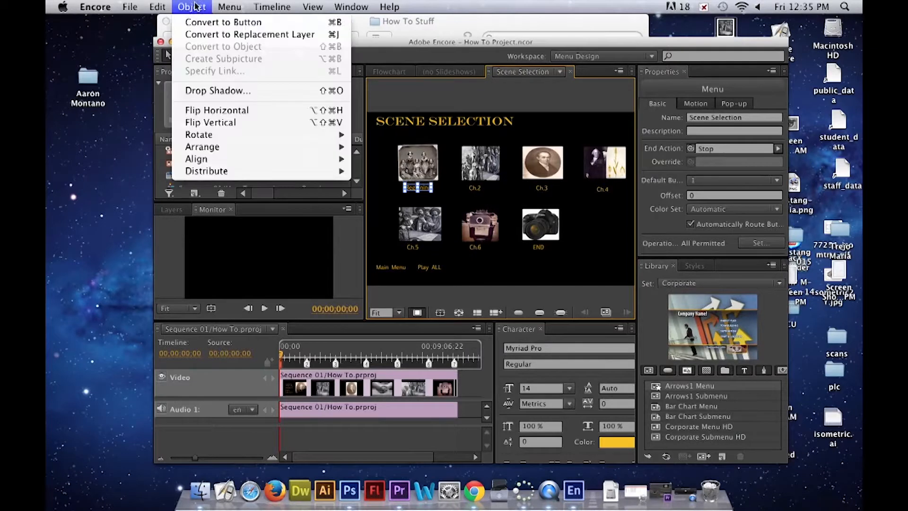
{"action": "left_click", "coordinate": [214, 23]}
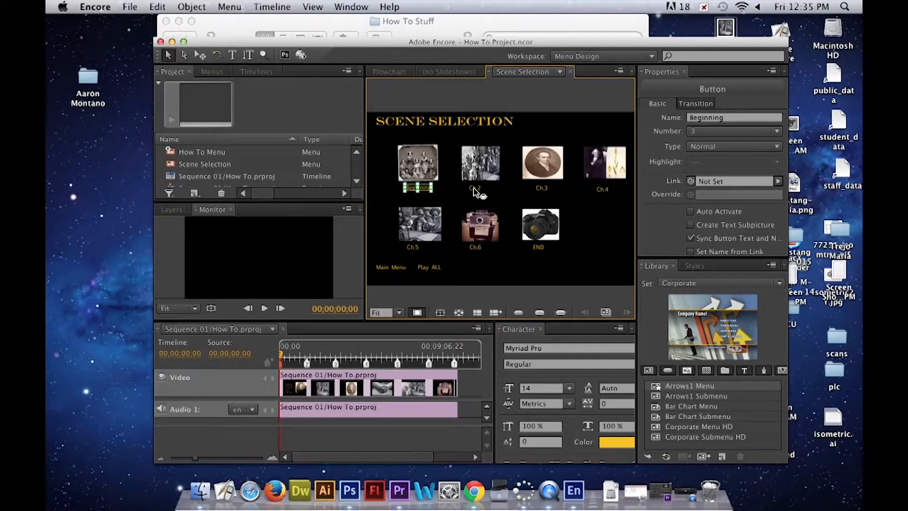
{"action": "key", "text": "cmd+s"}
{"action": "key", "text": "super+s"}
{"action": "mouse_move", "coordinate": [691, 181]}
{"action": "left_mouse_down"}
{"action": "mouse_move", "coordinate": [296, 345]}
{"action": "mouse_move", "coordinate": [286, 371]}
{"action": "mouse_move", "coordinate": [281, 365]}
{"action": "left_mouse_up"}
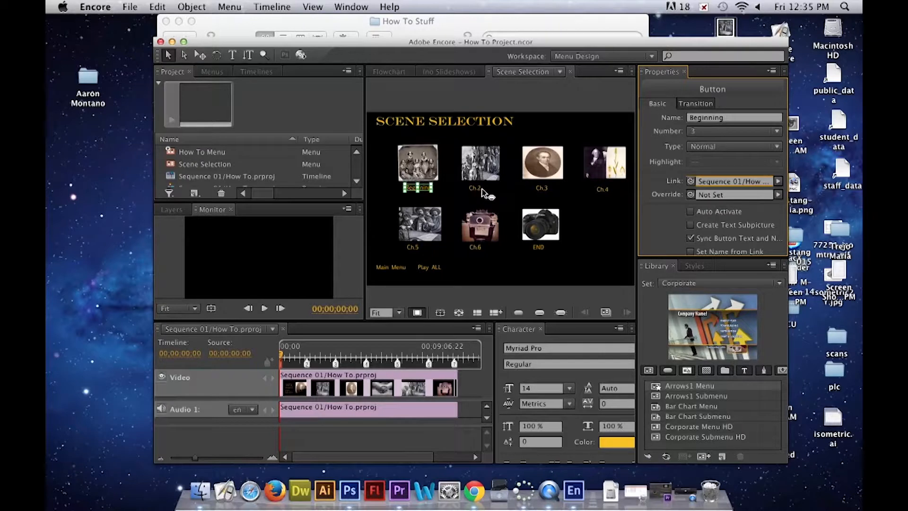
- Convert the Ch.2 text to a button and link it to the timeline's second chapter marker
{"action": "right_click", "coordinate": [480, 190]}
{"action": "mouse_move", "coordinate": [578, 278]}
{"action": "left_click", "coordinate": [658, 278]}
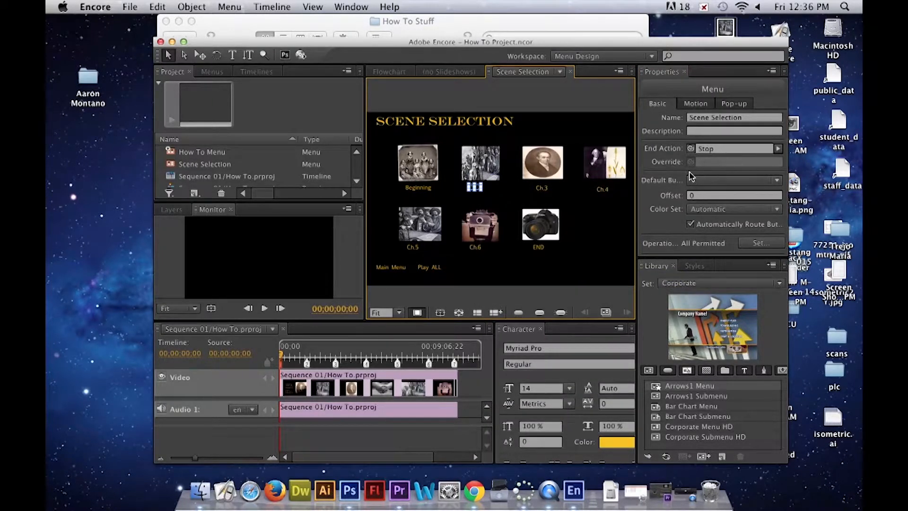
{"action": "left_click_drag", "start_coordinate": [691, 150], "coordinate": [307, 363]}
{"action": "left_click", "coordinate": [192, 7]}
{"action": "left_click", "coordinate": [523, 72]}
{"action": "left_click", "coordinate": [192, 7]}
{"action": "left_click", "coordinate": [240, 20]}
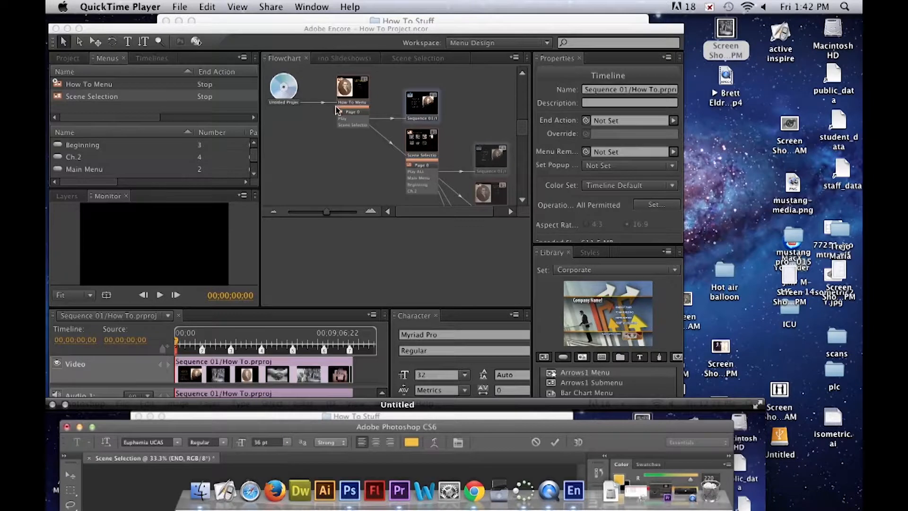
- Check the button links in the flowchart and open the Scene Selection menu from there for editing
{"action": "left_click", "coordinate": [523, 131]}
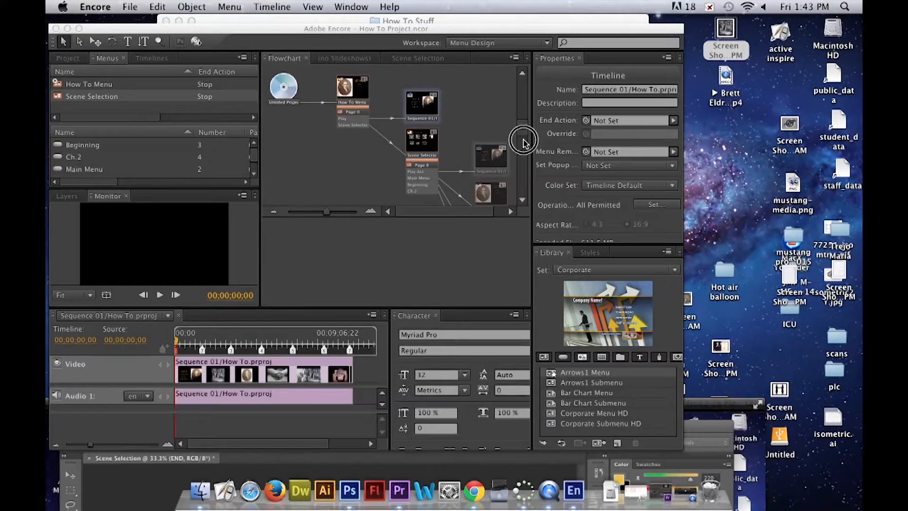
{"action": "left_click_drag", "start_coordinate": [523, 127], "coordinate": [523, 140]}
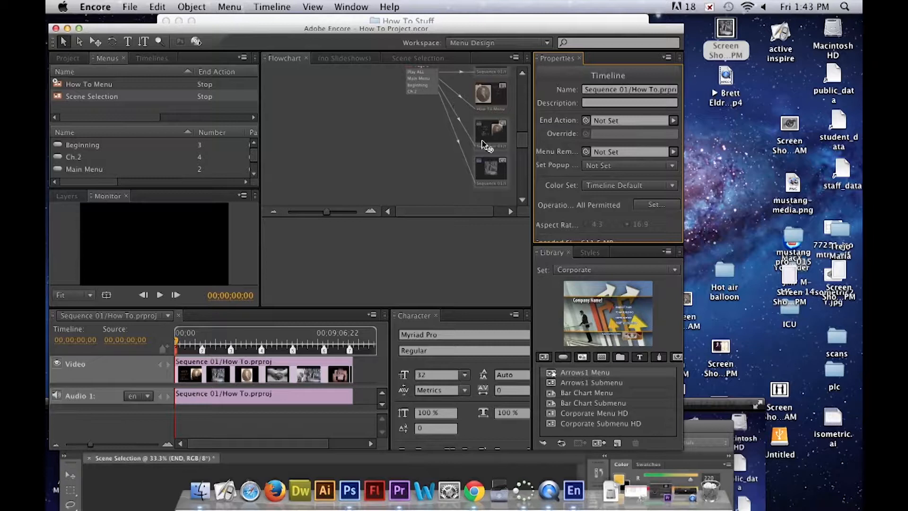
{"action": "mouse_move", "coordinate": [522, 142]}
{"action": "left_mouse_down"}
{"action": "mouse_move", "coordinate": [520, 126]}
{"action": "mouse_move", "coordinate": [520, 134]}
{"action": "left_mouse_up"}
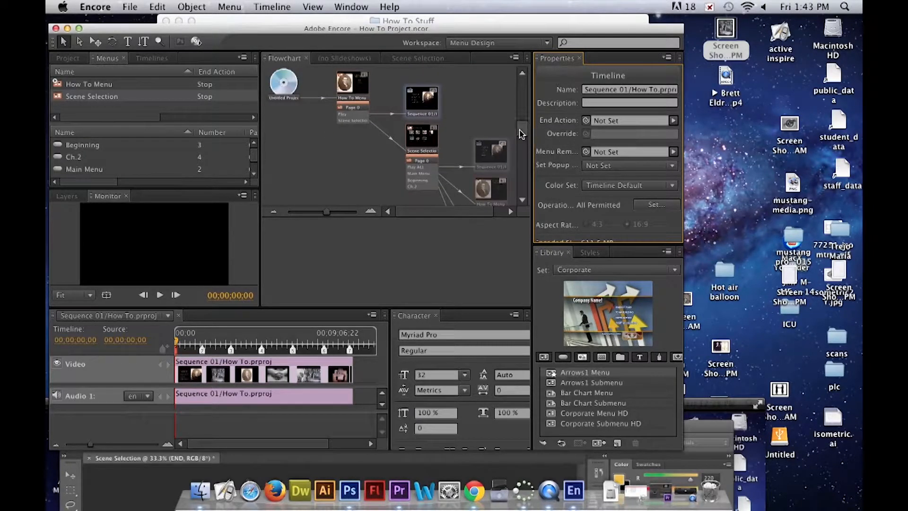
{"action": "double_click", "coordinate": [140, 97]}
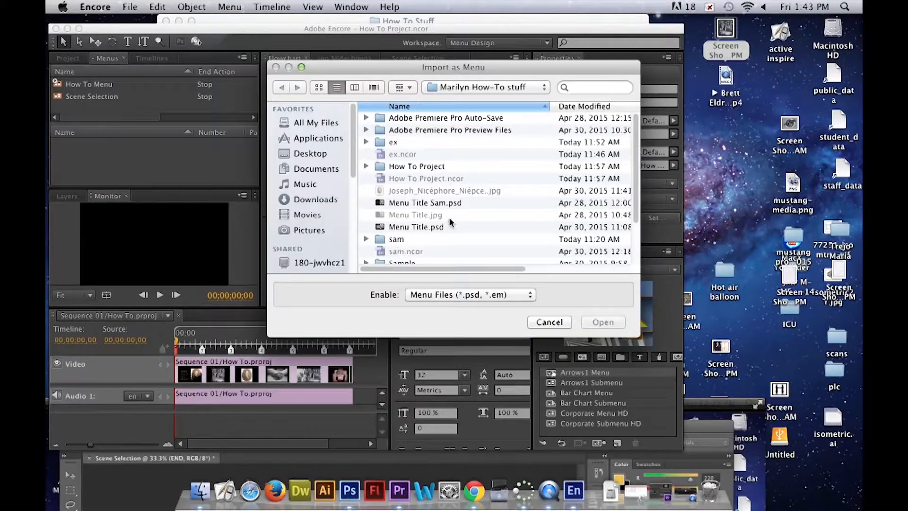
{"action": "left_click", "coordinate": [549, 322]}
{"action": "left_click", "coordinate": [422, 142]}
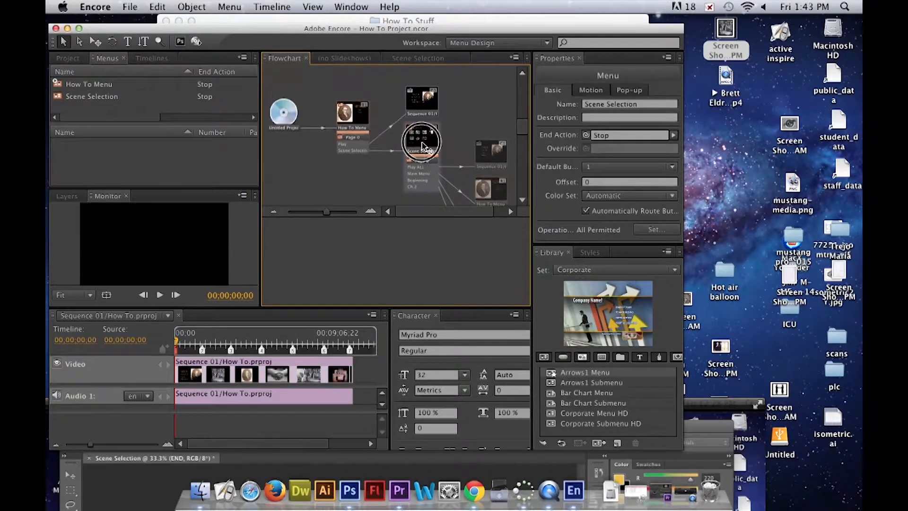
{"action": "double_click", "coordinate": [422, 142]}
- Convert the Ch.3 text to a button and link it to the timeline's third chapter marker
{"action": "right_click", "coordinate": [438, 179]}
{"action": "mouse_move", "coordinate": [568, 266]}
{"action": "left_click", "coordinate": [628, 267]}
{"action": "left_click", "coordinate": [192, 8]}
{"action": "left_click", "coordinate": [212, 23]}
{"action": "right_click", "coordinate": [495, 177]}
{"action": "left_click", "coordinate": [674, 266]}
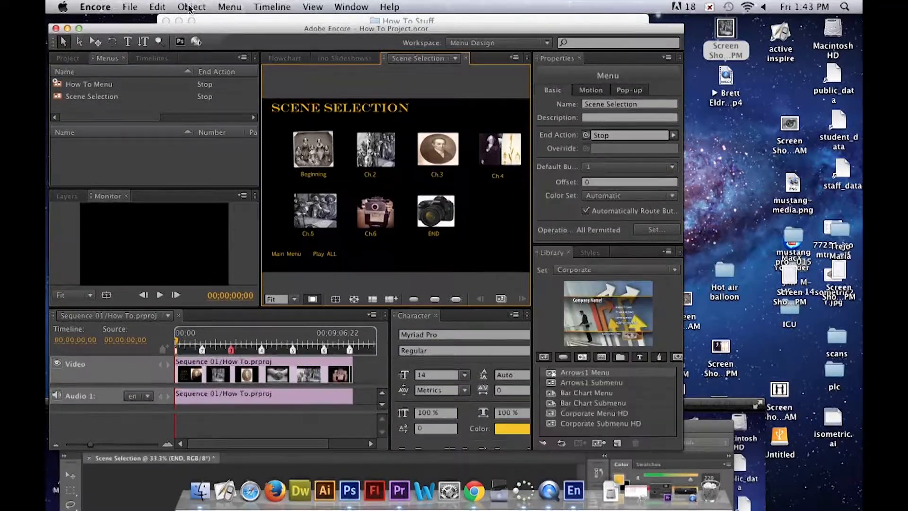
{"action": "left_click", "coordinate": [190, 7]}
{"action": "left_click", "coordinate": [212, 23]}
{"action": "right_click", "coordinate": [441, 178]}
{"action": "left_click", "coordinate": [561, 157]}
{"action": "left_click_drag", "start_coordinate": [586, 168], "coordinate": [231, 350]}
- Convert the Ch.4 text to a button and link it to the timeline's fourth chapter marker
{"action": "right_click", "coordinate": [498, 178]}
{"action": "left_click", "coordinate": [674, 269]}
{"action": "left_click", "coordinate": [193, 8]}
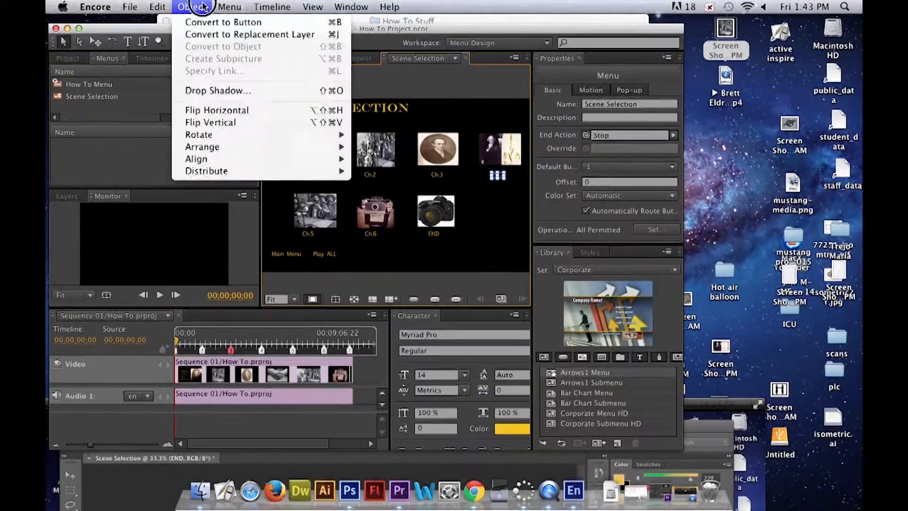
{"action": "left_click", "coordinate": [213, 22]}
{"action": "left_click_drag", "start_coordinate": [586, 168], "coordinate": [262, 351]}
- Convert the Ch.5 text to a button and link it to the timeline's fifth chapter marker
{"action": "right_click", "coordinate": [310, 235]}
{"action": "mouse_move", "coordinate": [402, 275]}
{"action": "left_click", "coordinate": [487, 276]}
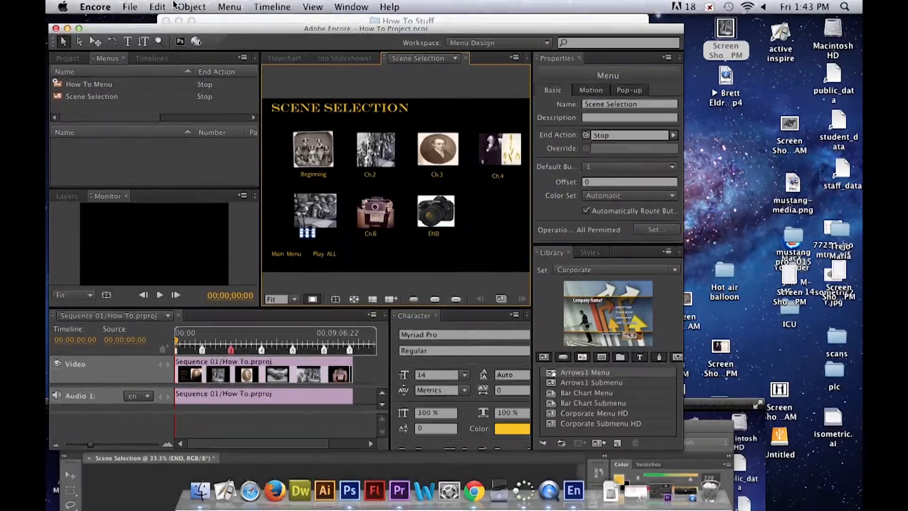
{"action": "left_click", "coordinate": [191, 7]}
{"action": "left_click", "coordinate": [213, 23]}
{"action": "left_click_drag", "start_coordinate": [586, 168], "coordinate": [293, 350]}
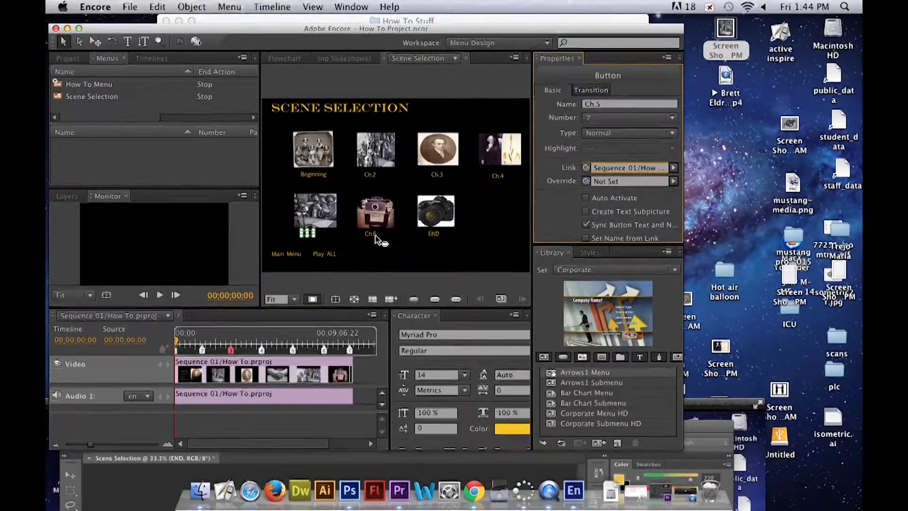
- Convert the Ch.6 text to a button and link it to its chapter in the Sequence 01/How To.prproj timeline
{"action": "right_click", "coordinate": [373, 236]}
{"action": "left_click", "coordinate": [559, 267]}
{"action": "left_click", "coordinate": [190, 7]}
{"action": "left_click", "coordinate": [213, 23]}
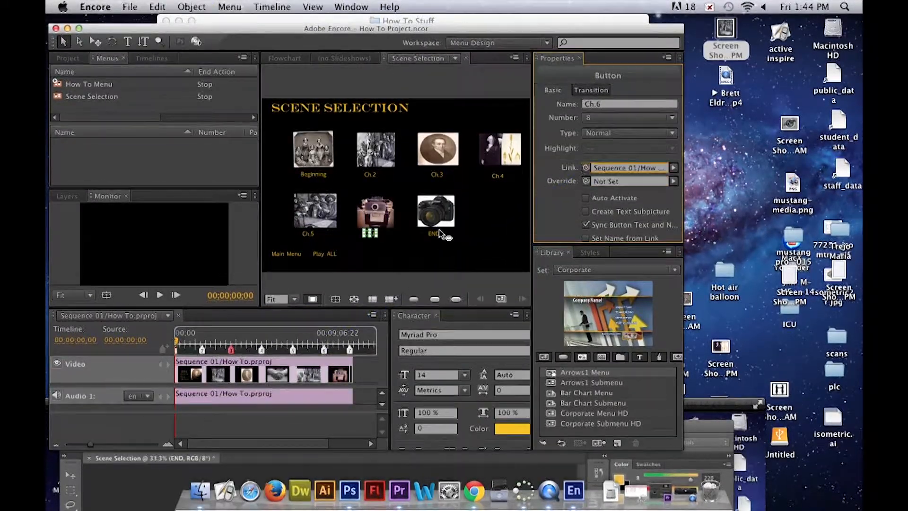
- Convert the END text in the Scene Selection menu to a button
{"action": "right_click", "coordinate": [434, 189]}
{"action": "mouse_move", "coordinate": [538, 279]}
{"action": "left_click", "coordinate": [610, 277]}
{"action": "left_click", "coordinate": [191, 7]}
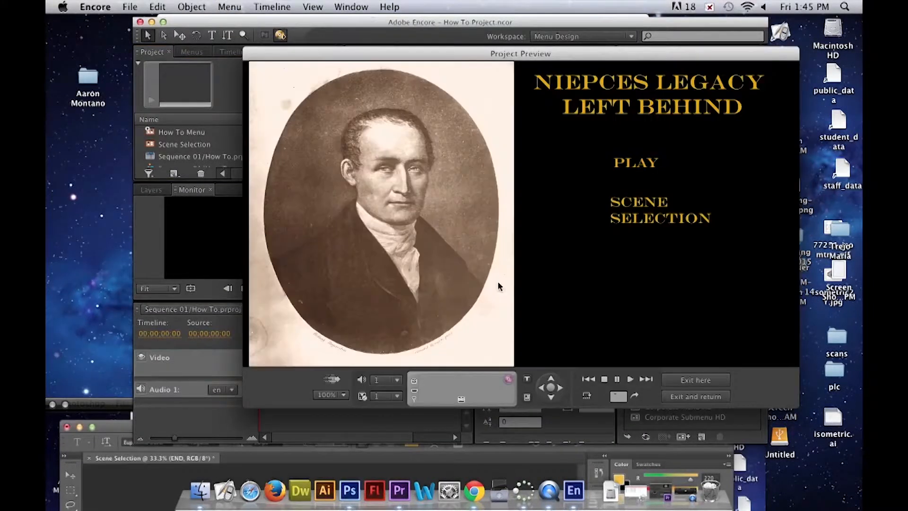
- Test the SCENE SELECTION button of the main menu in the project preview
{"action": "left_click", "coordinate": [646, 213]}
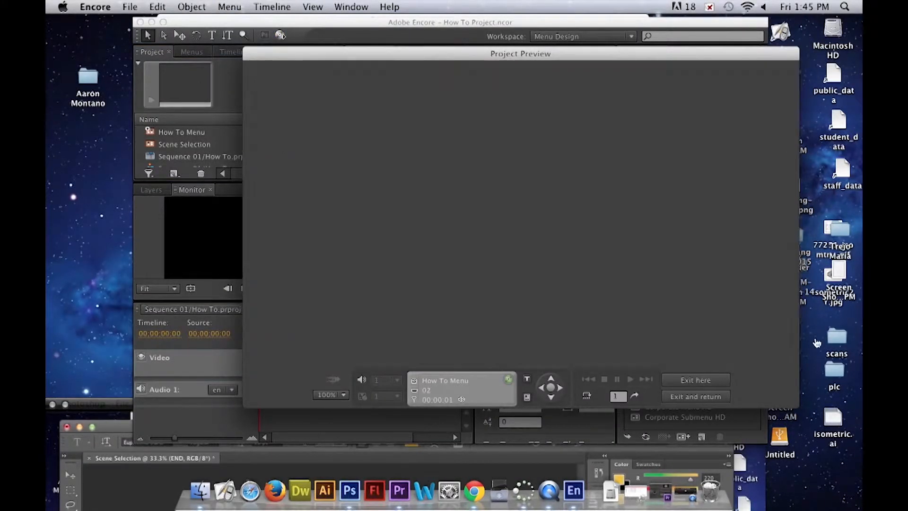
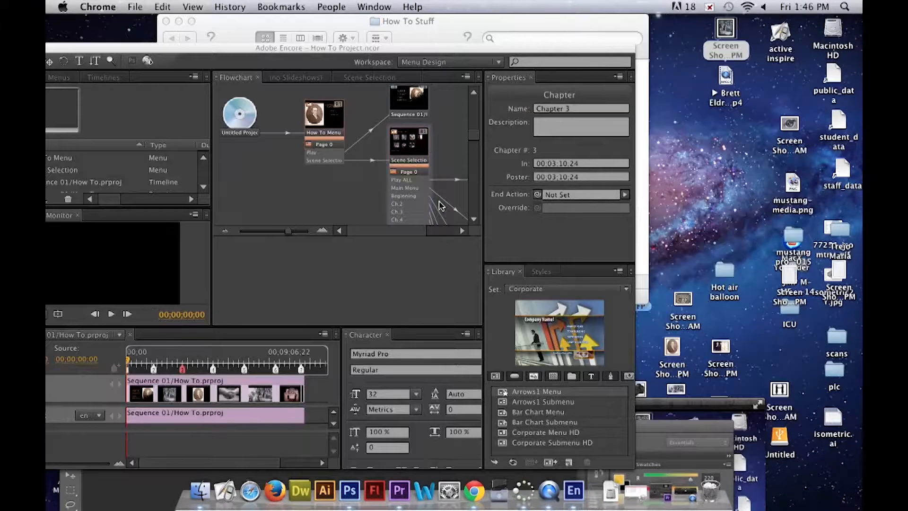
- Switch to Chrome and open youtube.com in a new window
{"action": "key", "text": "super+n"}
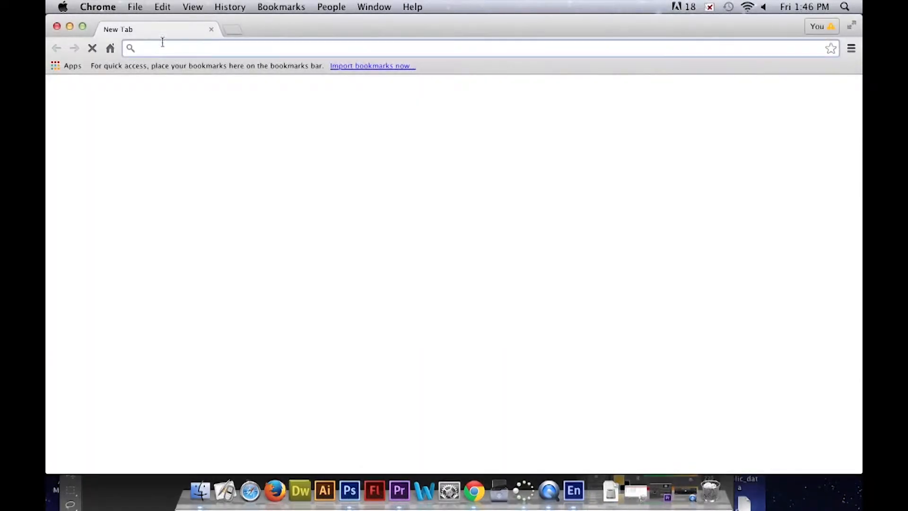
{"action": "type", "text": "youtube.com"}
{"action": "key", "text": "Return"}
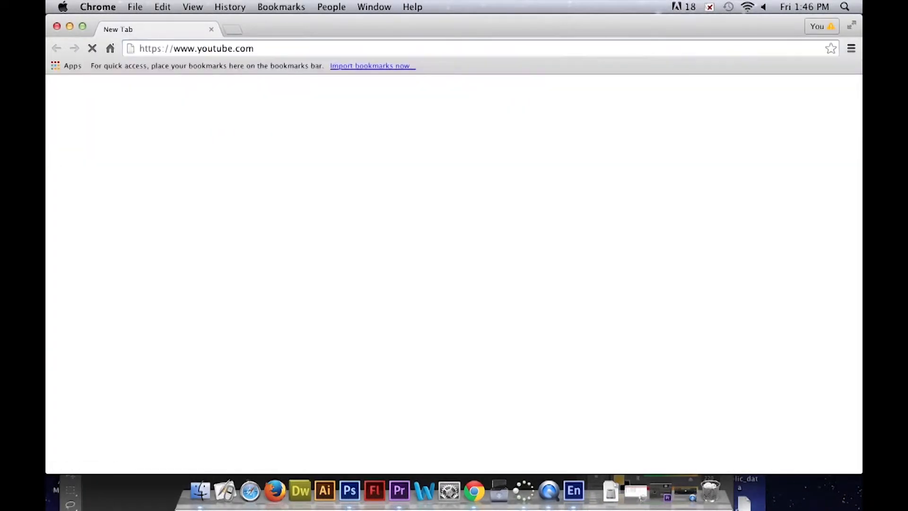
- Search the web for "youtube to mp3" in a separate tab and open the youtube-mp3.org converter, clearing its video address field
{"action": "left_click", "coordinate": [236, 30]}
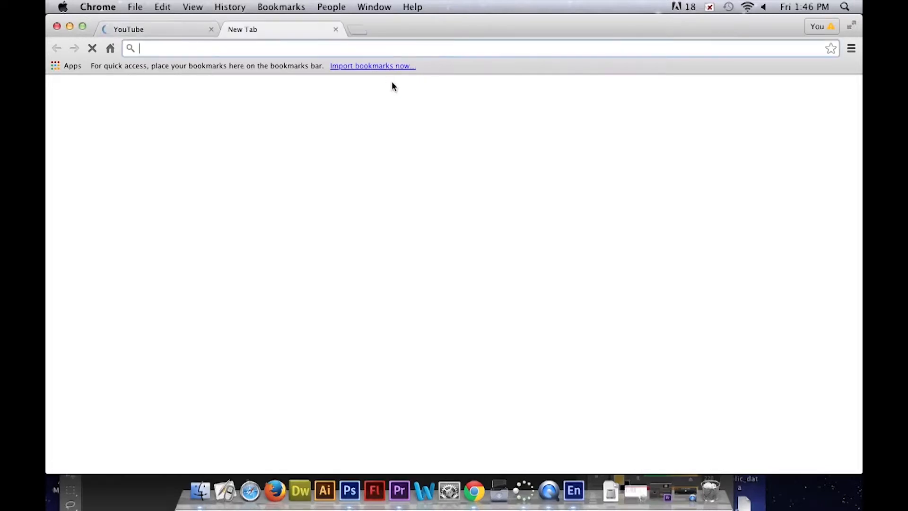
{"action": "type", "text": "yout"}
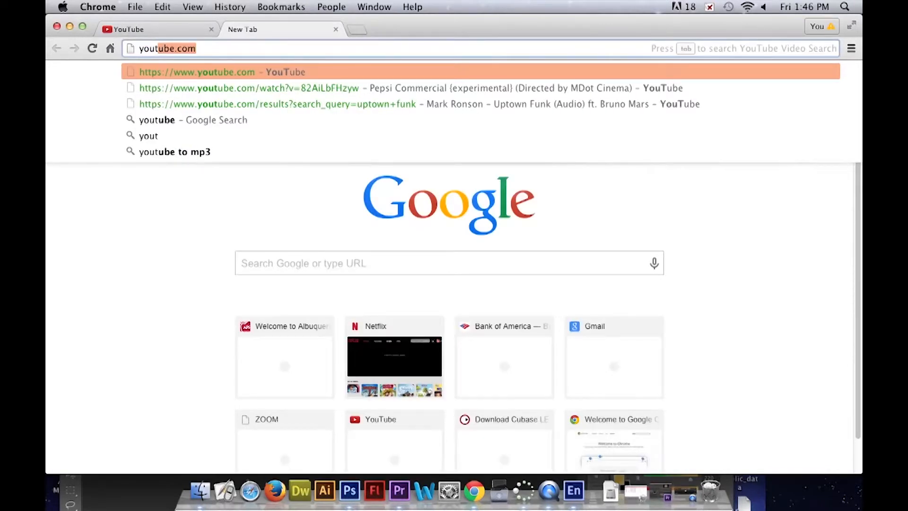
{"action": "type", "text": "u"}
{"action": "type", "text": "be to mp3"}
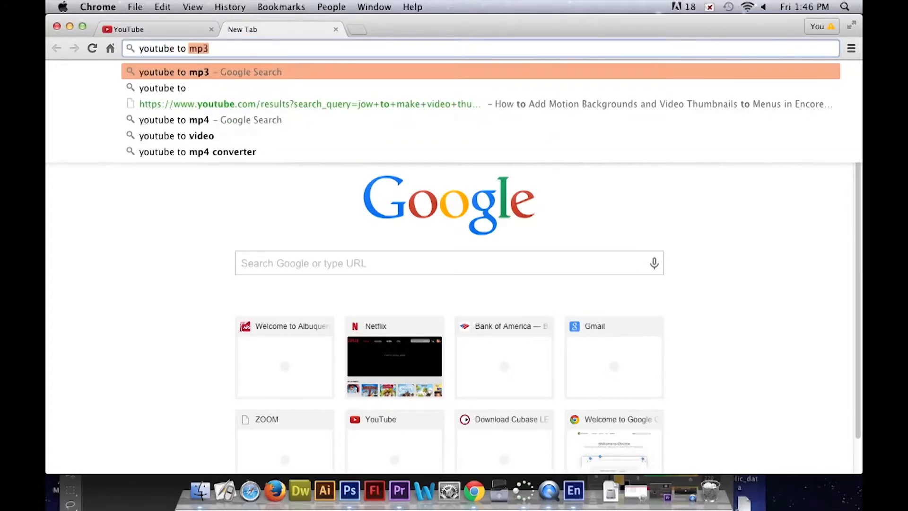
{"action": "key", "text": "Return"}
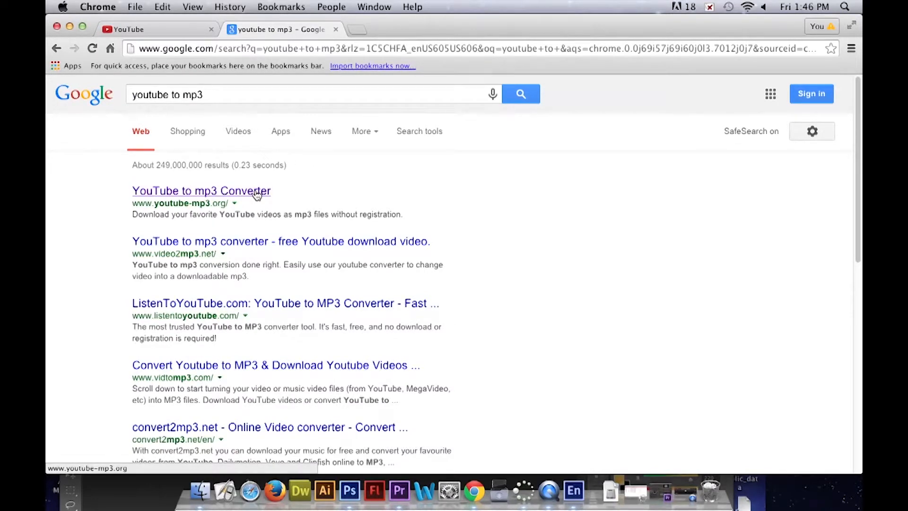
{"action": "left_click", "coordinate": [251, 198]}
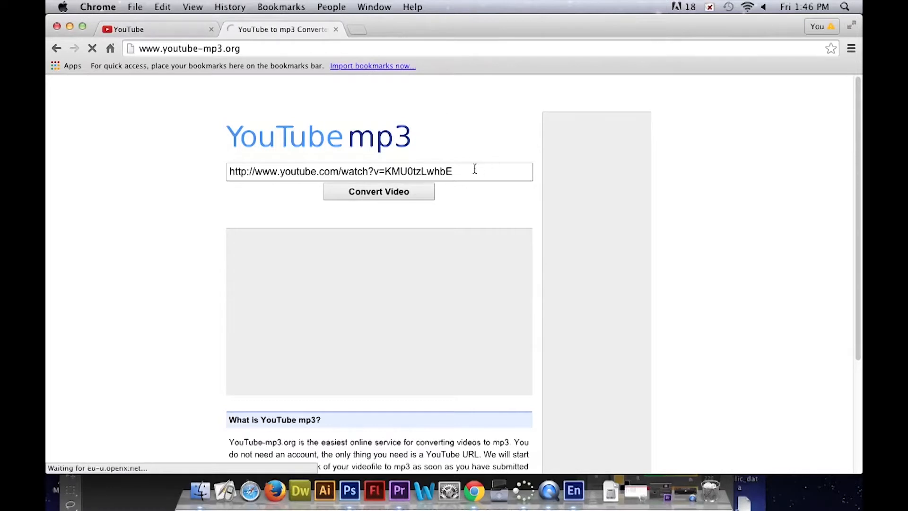
{"action": "left_click", "coordinate": [390, 172]}
{"action": "key", "text": "BackSpace"}
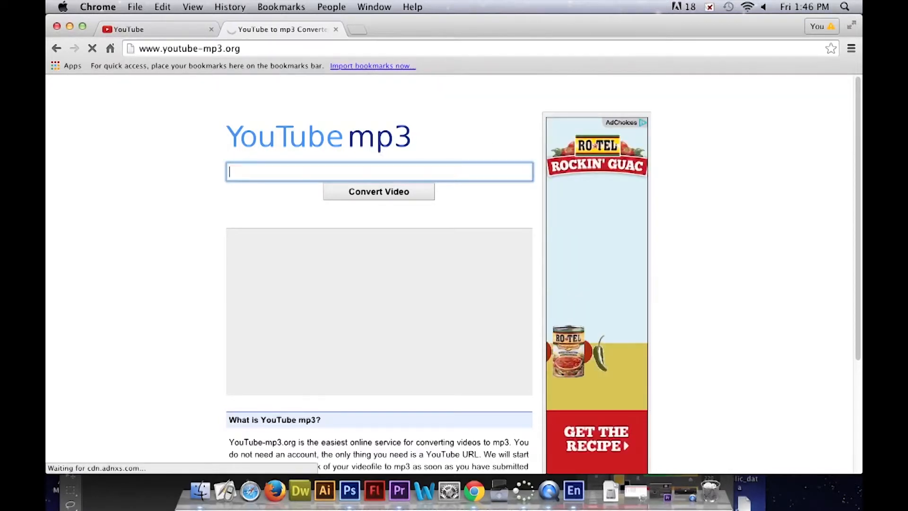
- Search YouTube for "she knows instrumental" and open the "She Knows Instrumental" video, skipping its ad
{"action": "left_click", "coordinate": [183, 29]}
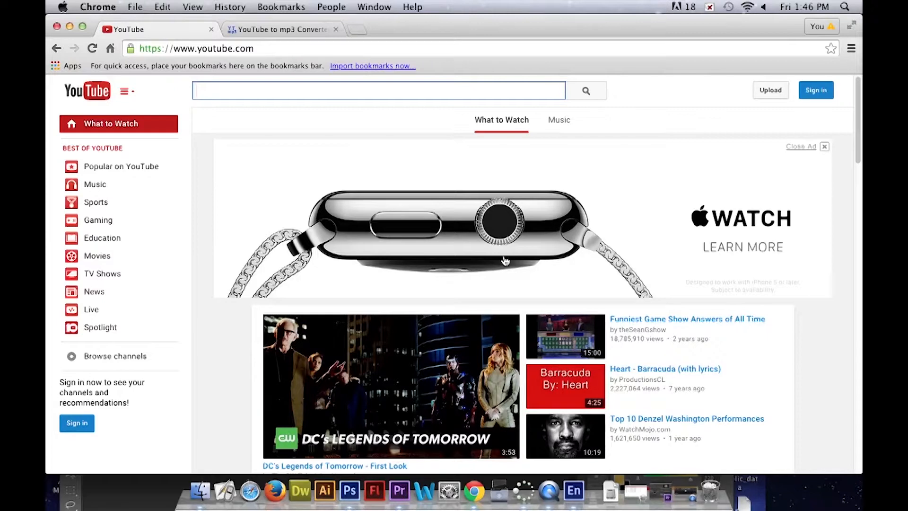
{"action": "type", "text": "she knows"}
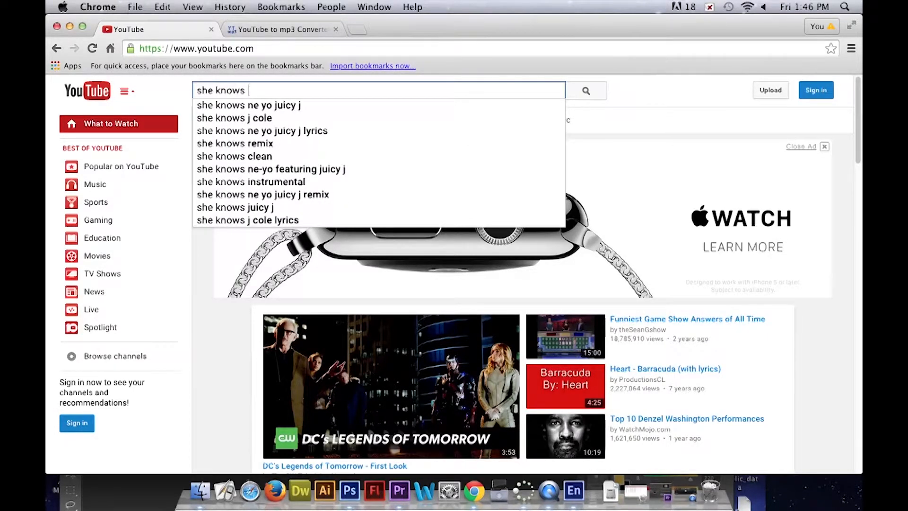
{"action": "left_click", "coordinate": [300, 182]}
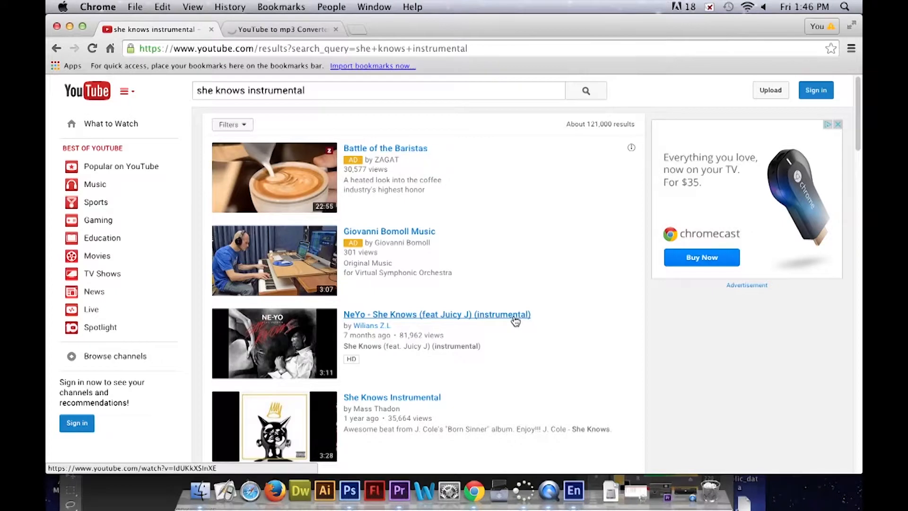
{"action": "left_click", "coordinate": [415, 400]}
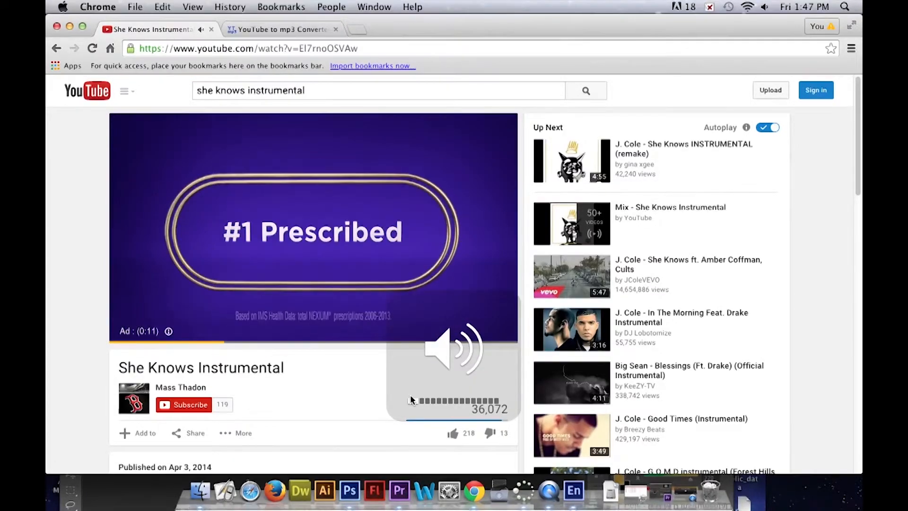
{"action": "left_click", "coordinate": [183, 320]}
{"action": "left_click", "coordinate": [227, 320]}
{"action": "left_click", "coordinate": [355, 320]}
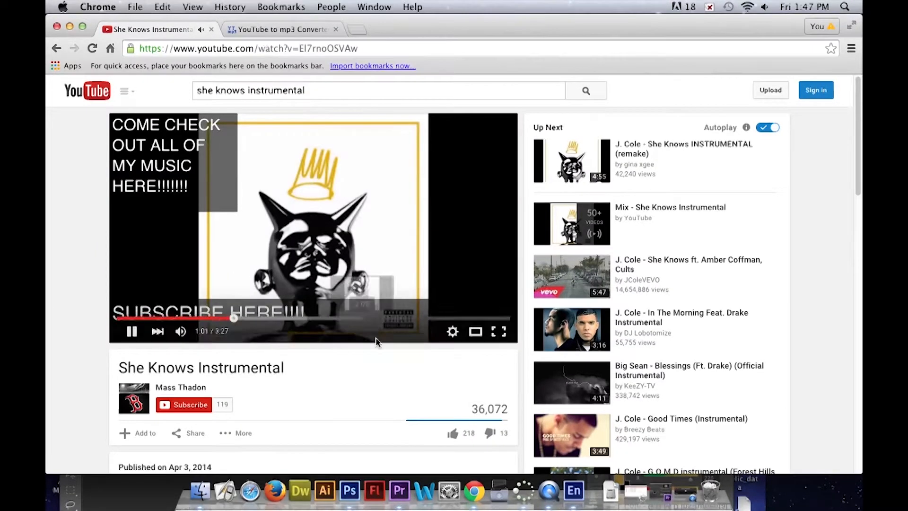
- Copy the She Knows Instrumental video's address into the youtube-mp3.org converter and convert it to MP3
{"action": "left_click", "coordinate": [275, 48]}
{"action": "key", "text": "super+c"}
{"action": "left_click", "coordinate": [286, 29]}
{"action": "key", "text": "super+v"}
{"action": "left_click", "coordinate": [382, 196]}
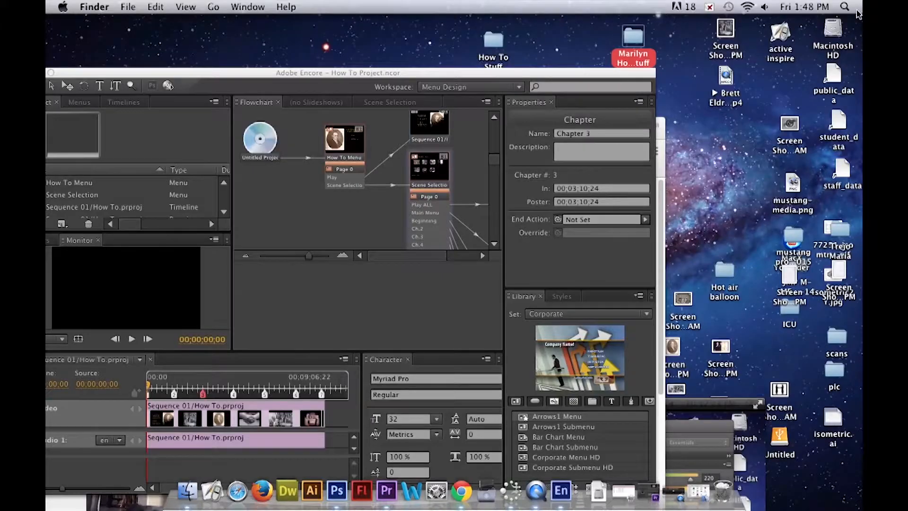
- Find the Downloads folder with a Spotlight search for "downloads" and open it
{"action": "left_click", "coordinate": [849, 7]}
{"action": "type", "text": "qu"}
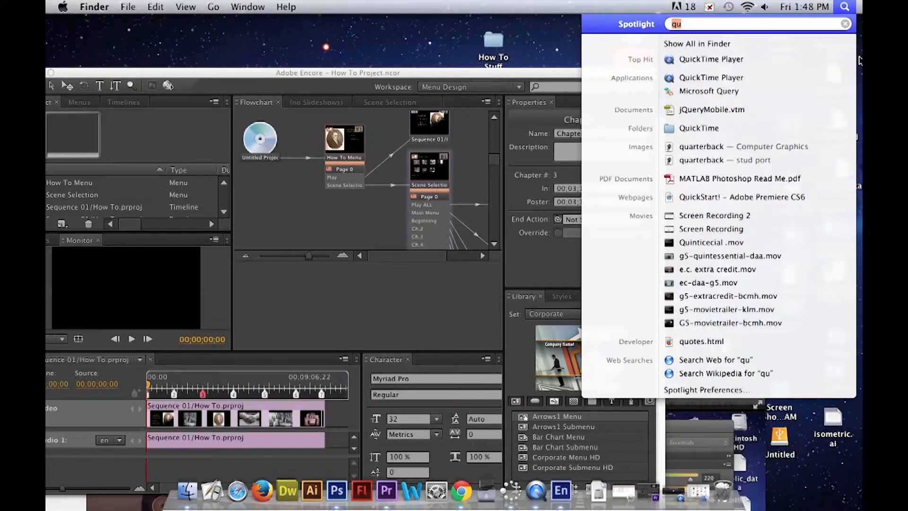
{"action": "type", "text": "d"}
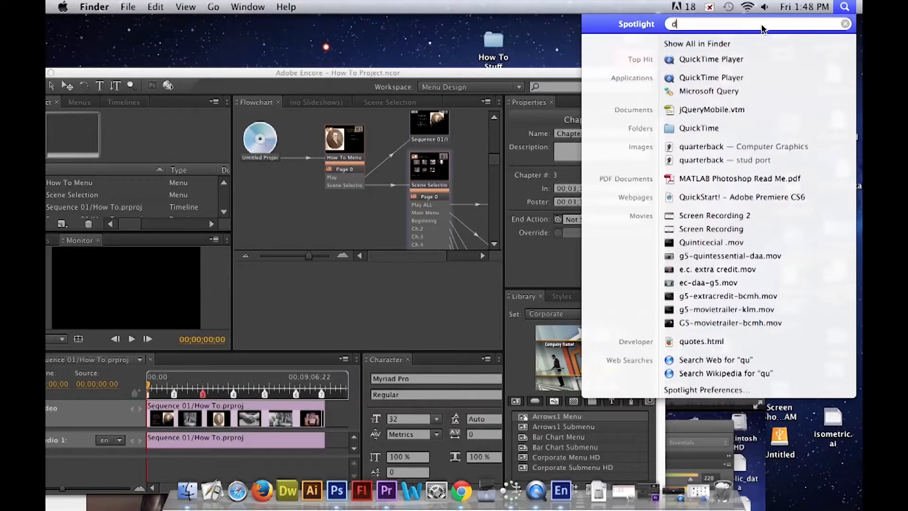
{"action": "type", "text": "ownla"}
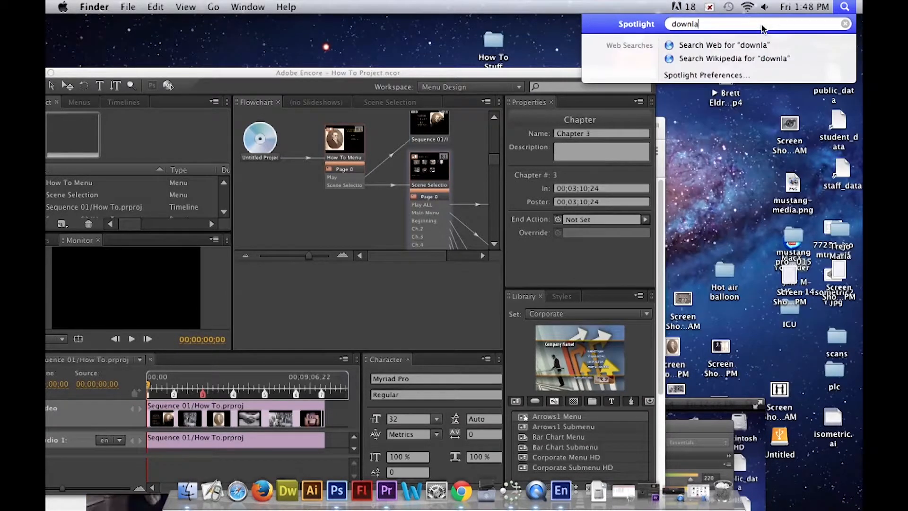
{"action": "key", "text": "BackSpace"}
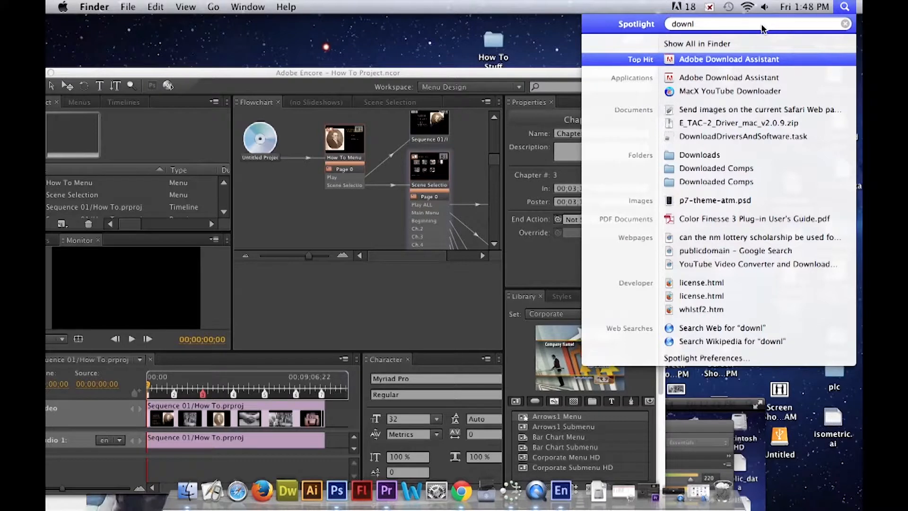
{"action": "type", "text": "oads"}
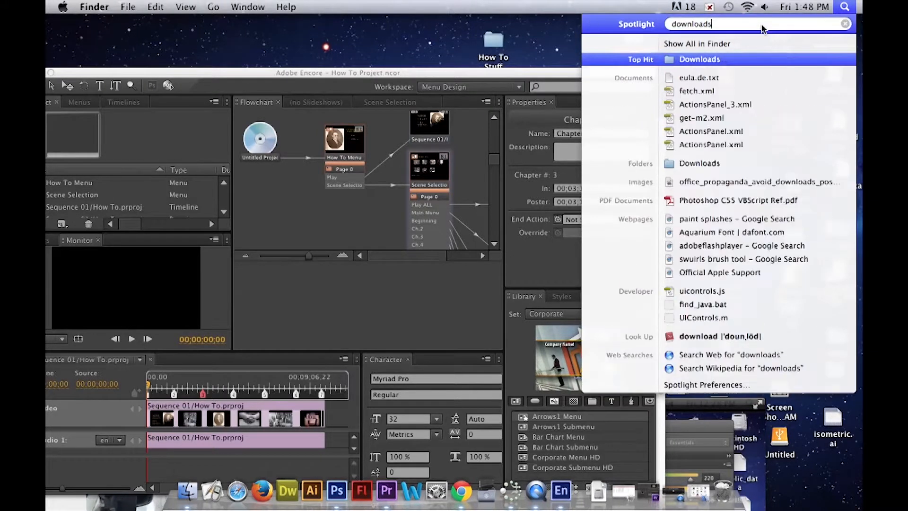
{"action": "left_click", "coordinate": [729, 166]}
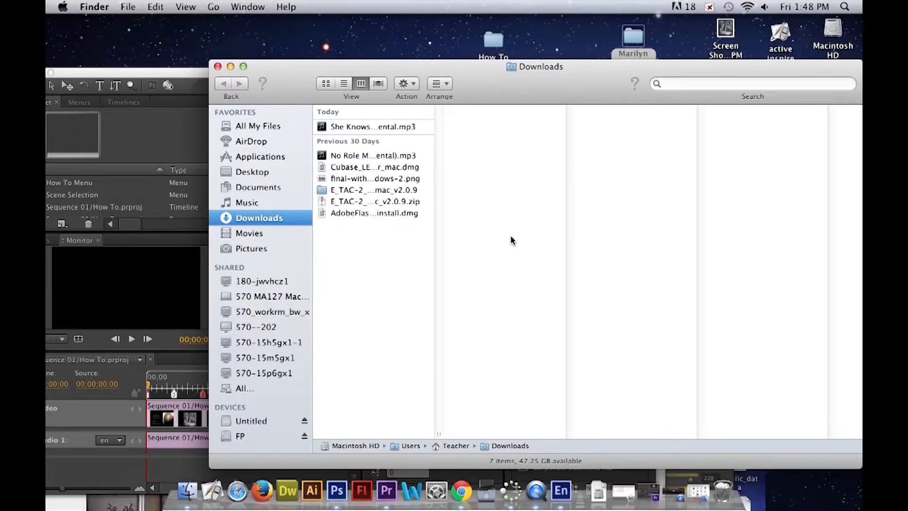
- Move the No Role Modelz and She Knows instrumental MP3s from Downloads into the desktop's How To Stuff folder, and close Downloads
{"action": "left_click", "coordinate": [370, 154]}
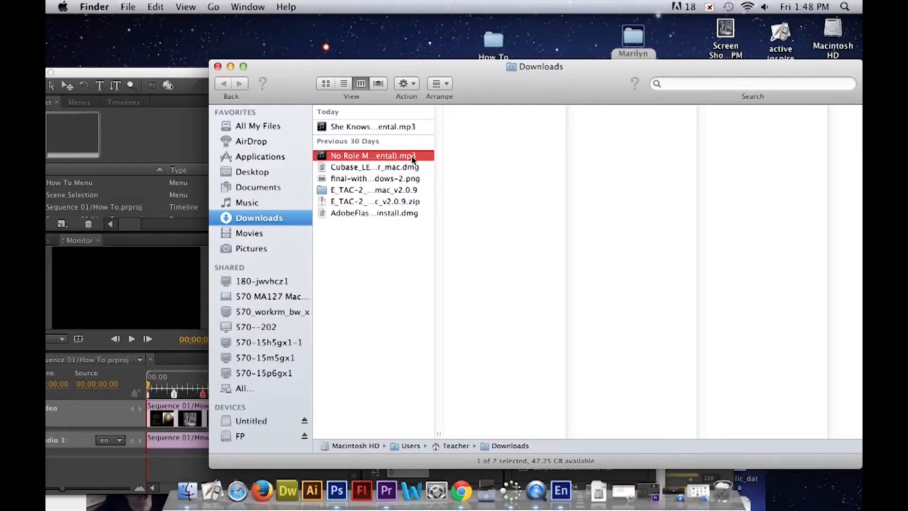
{"action": "left_click", "coordinate": [154, 74]}
{"action": "left_click_drag", "start_coordinate": [154, 75], "coordinate": [278, 190]}
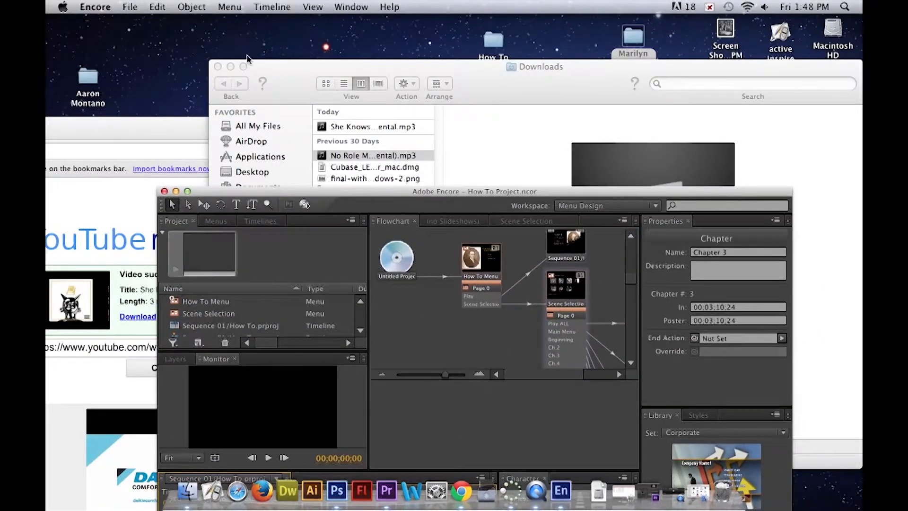
{"action": "left_click_drag", "start_coordinate": [306, 80], "coordinate": [601, 226]}
{"action": "left_click_drag", "start_coordinate": [667, 313], "coordinate": [493, 51]}
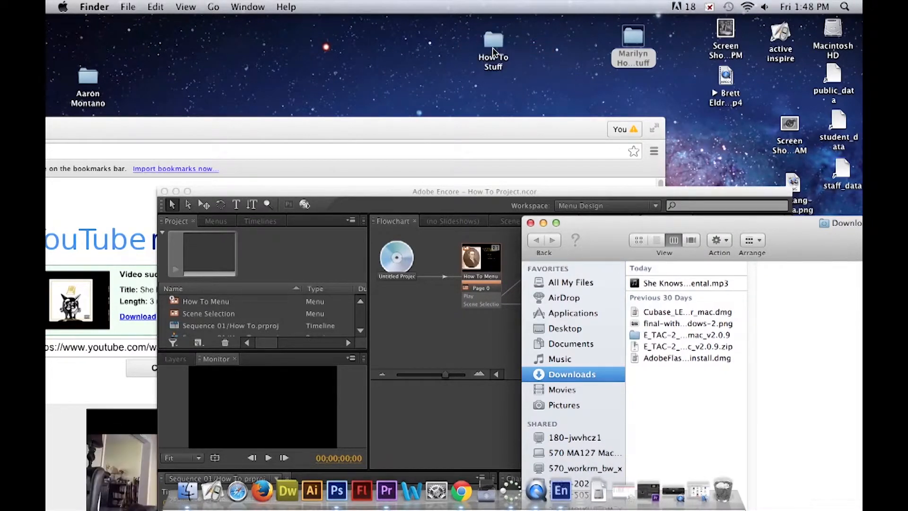
{"action": "left_click_drag", "start_coordinate": [686, 287], "coordinate": [494, 48]}
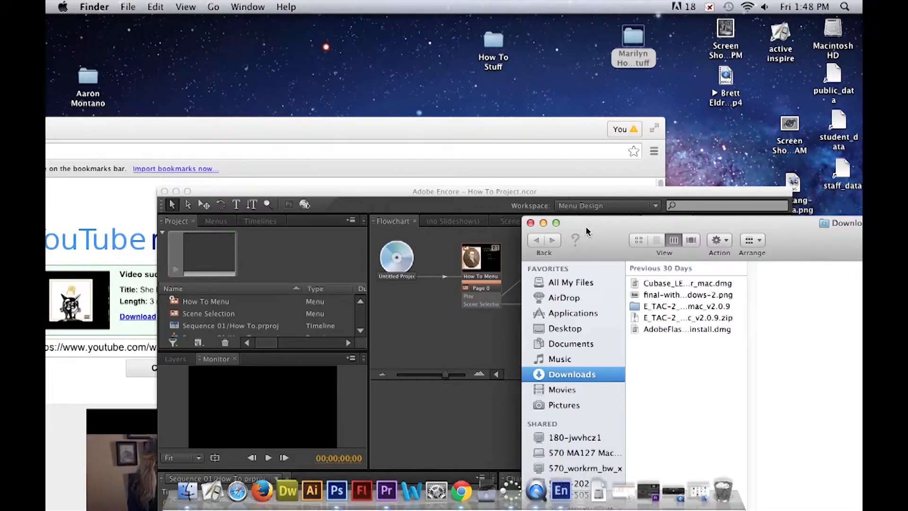
{"action": "left_click", "coordinate": [531, 223]}
- Import the No Role Modelz instrumental MP3 from the How To Stuff folder into the Encore project
{"action": "double_click", "coordinate": [495, 44]}
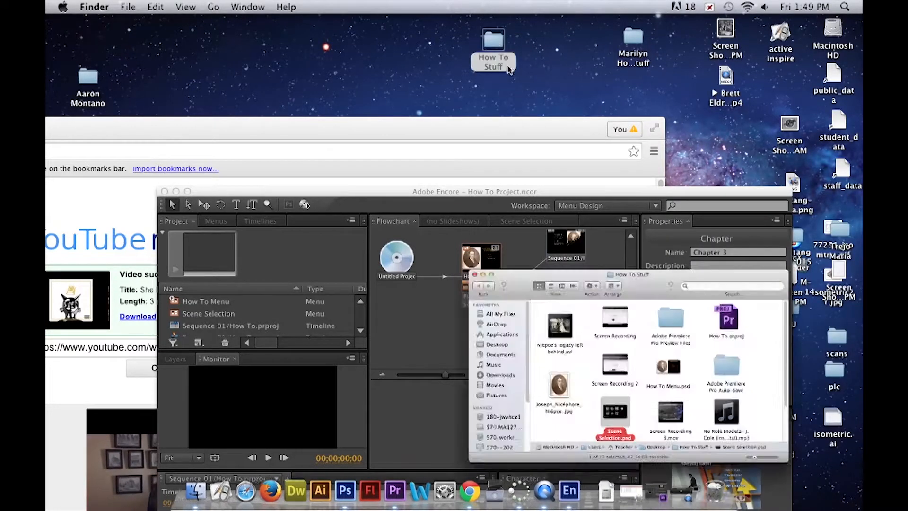
{"action": "left_click", "coordinate": [334, 198]}
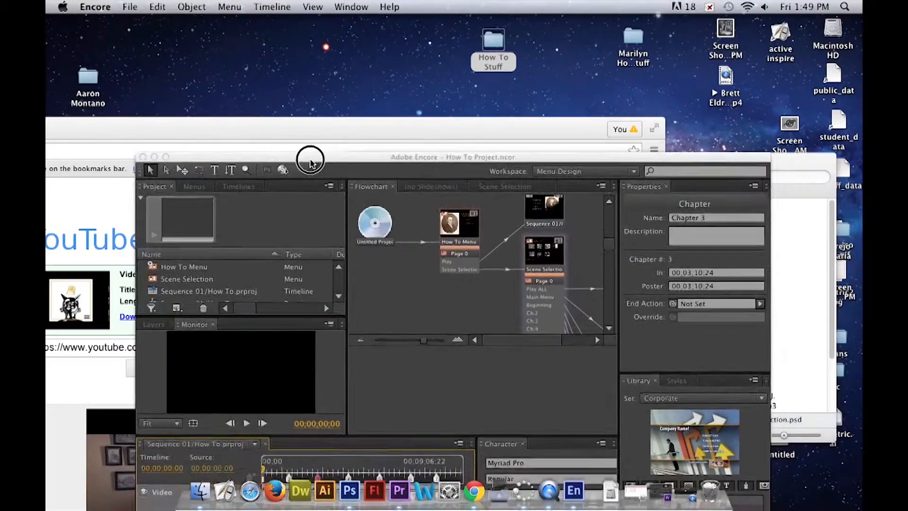
{"action": "left_click_drag", "start_coordinate": [711, 171], "coordinate": [742, 177]}
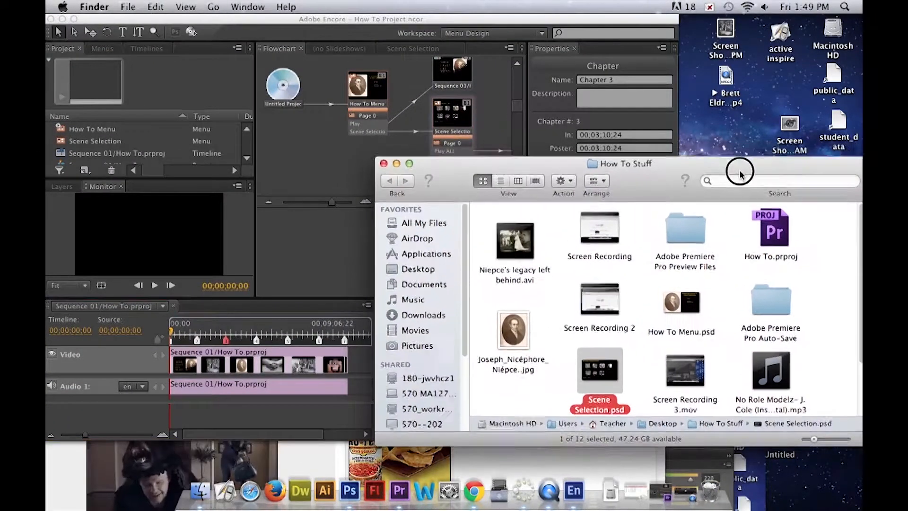
{"action": "left_click", "coordinate": [771, 373]}
{"action": "left_click_drag", "start_coordinate": [91, 184], "coordinate": [128, 142]}
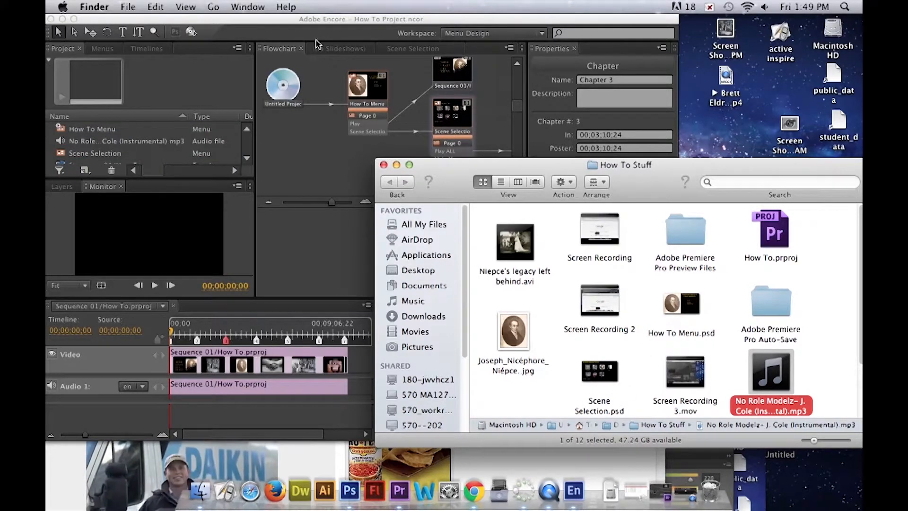
{"action": "left_click", "coordinate": [124, 148]}
- Close the How To Stuff folder window and the browser window with the MP3 converter
{"action": "left_click_drag", "start_coordinate": [793, 168], "coordinate": [859, 212]}
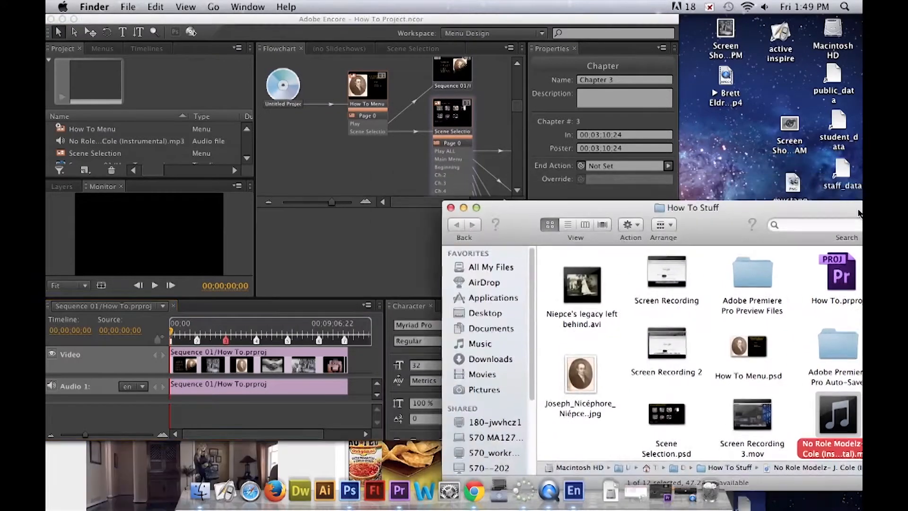
{"action": "left_click", "coordinate": [451, 209]}
{"action": "left_click", "coordinate": [523, 459]}
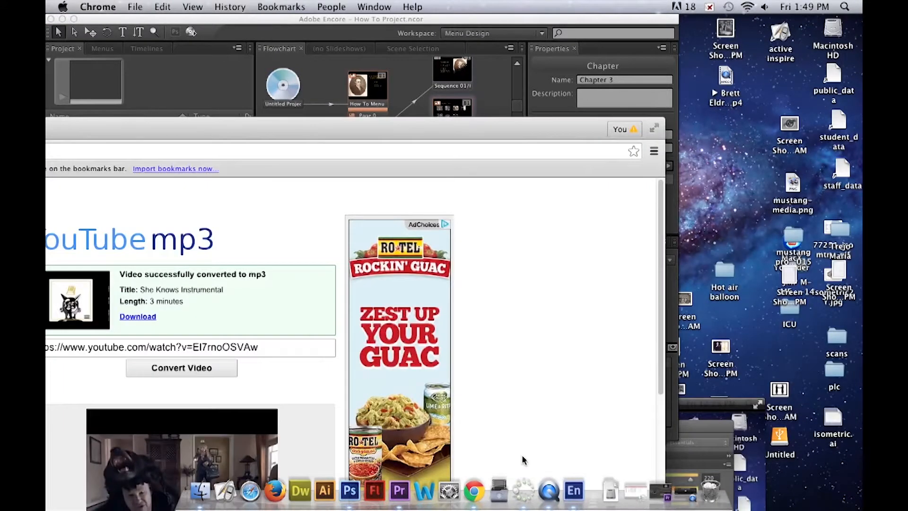
{"action": "left_click_drag", "start_coordinate": [142, 134], "coordinate": [381, 132]}
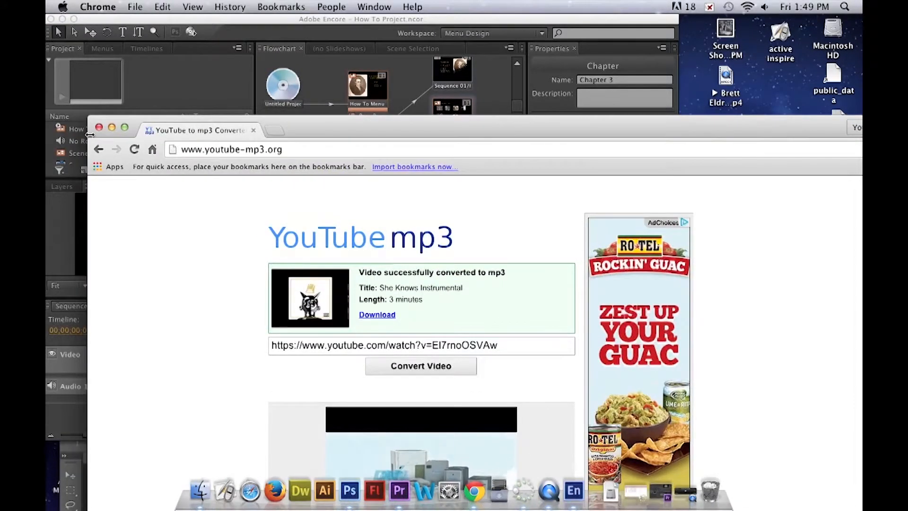
{"action": "left_click", "coordinate": [99, 127]}
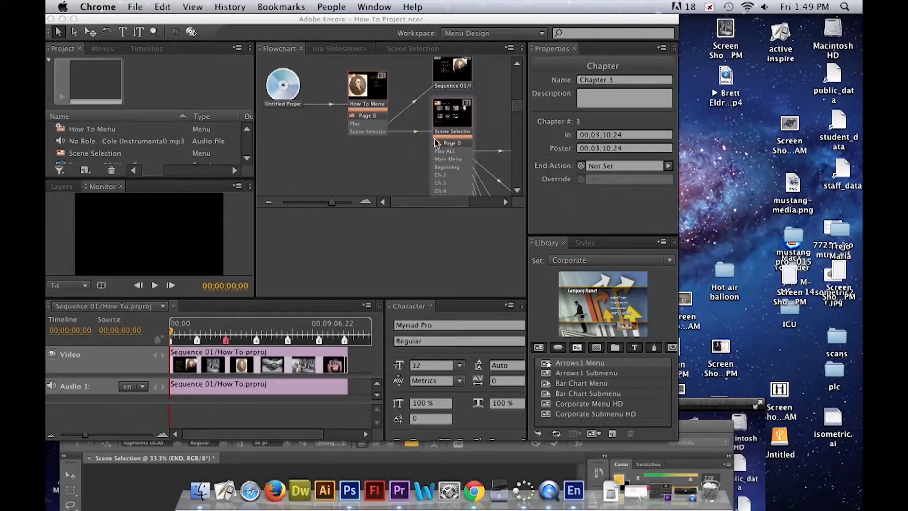
- Link the How To Menu's motion audio to the No Role Modelz instrumental MP3 in the Encore project
{"action": "left_click", "coordinate": [376, 93]}
{"action": "left_click", "coordinate": [385, 105]}
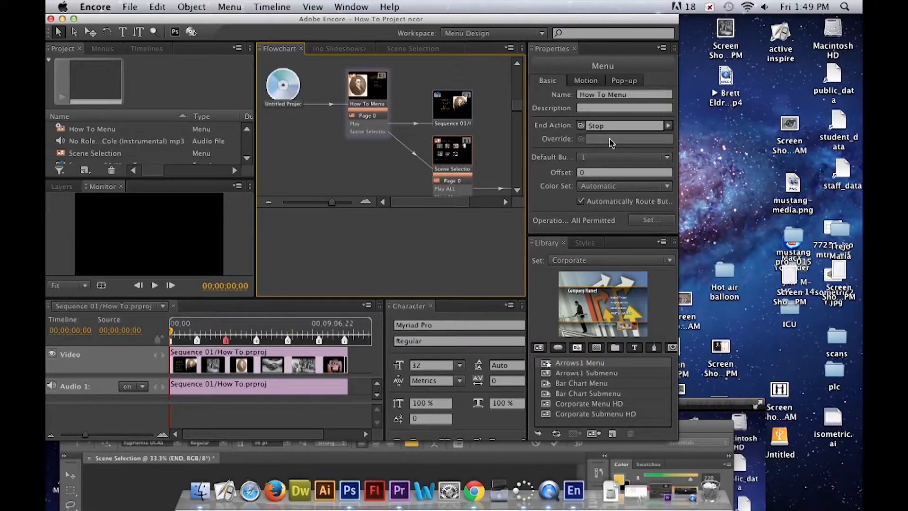
{"action": "left_click", "coordinate": [602, 81]}
{"action": "left_click", "coordinate": [627, 81]}
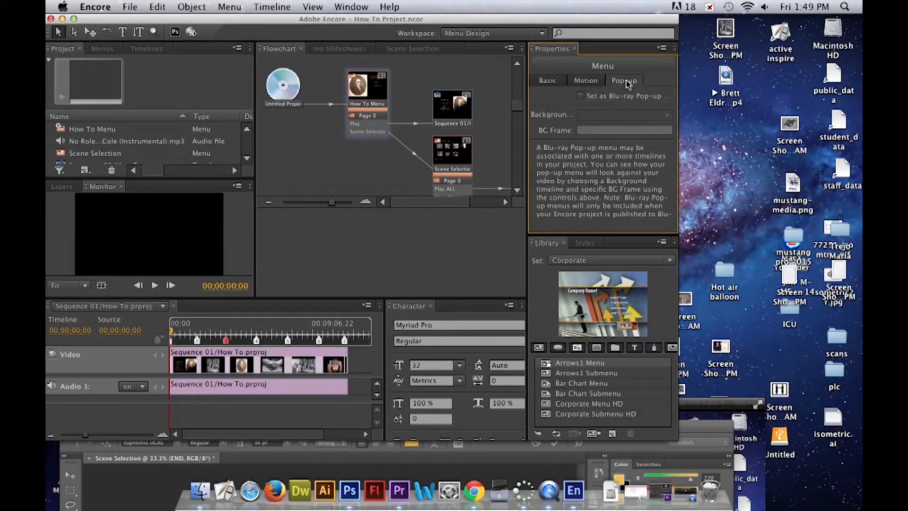
{"action": "left_click", "coordinate": [583, 83]}
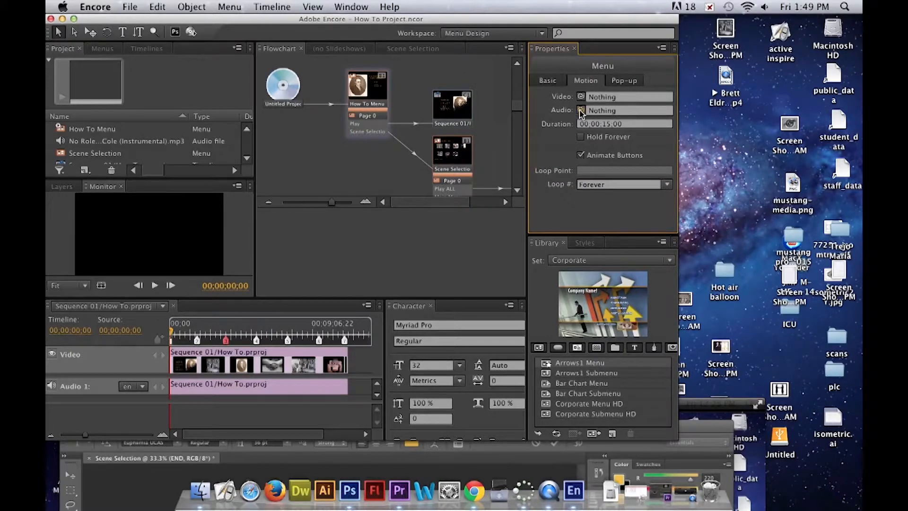
{"action": "left_click_drag", "start_coordinate": [580, 111], "coordinate": [475, 127]}
{"action": "left_click_drag", "start_coordinate": [580, 112], "coordinate": [194, 141]}
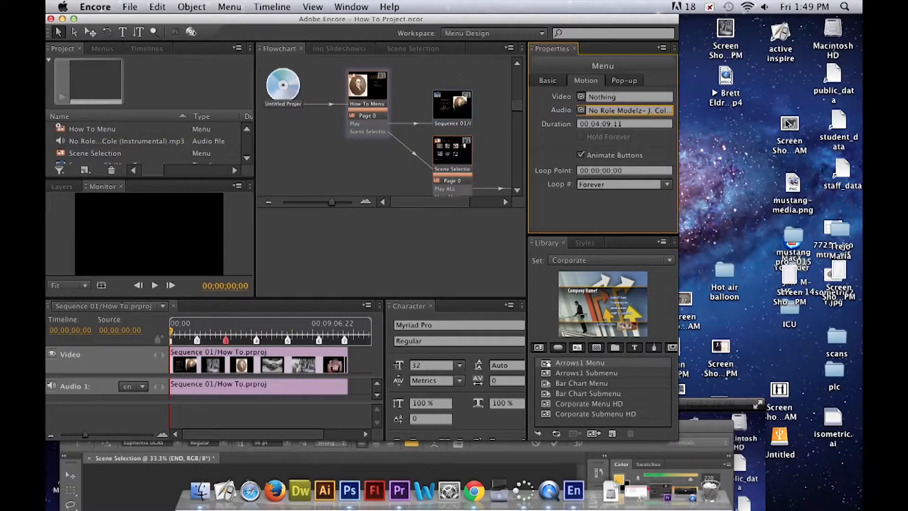
- Open the Scene Selection menu and import She Knows Instrumental.mp3 from the desktop's How To Stuff folder into the project
{"action": "double_click", "coordinate": [451, 153]}
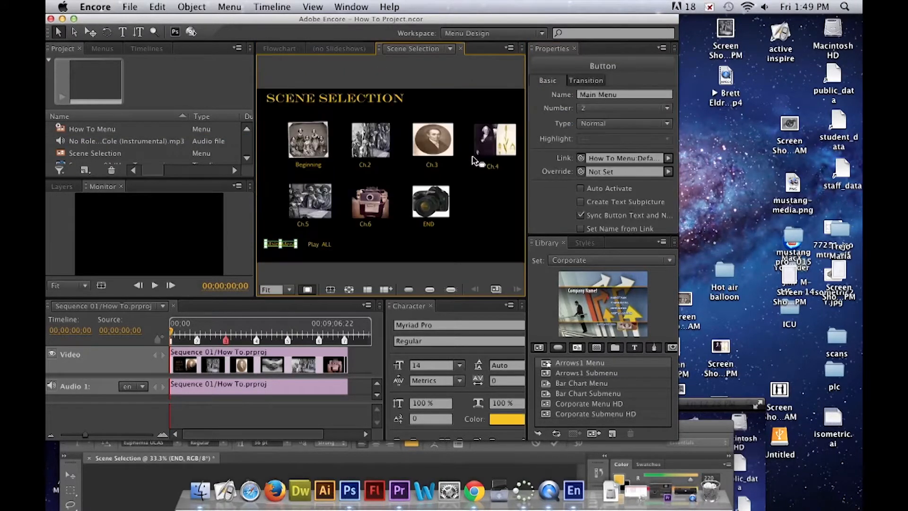
{"action": "left_click_drag", "start_coordinate": [401, 26], "coordinate": [400, 167]}
{"action": "left_click", "coordinate": [505, 51]}
{"action": "double_click", "coordinate": [505, 51]}
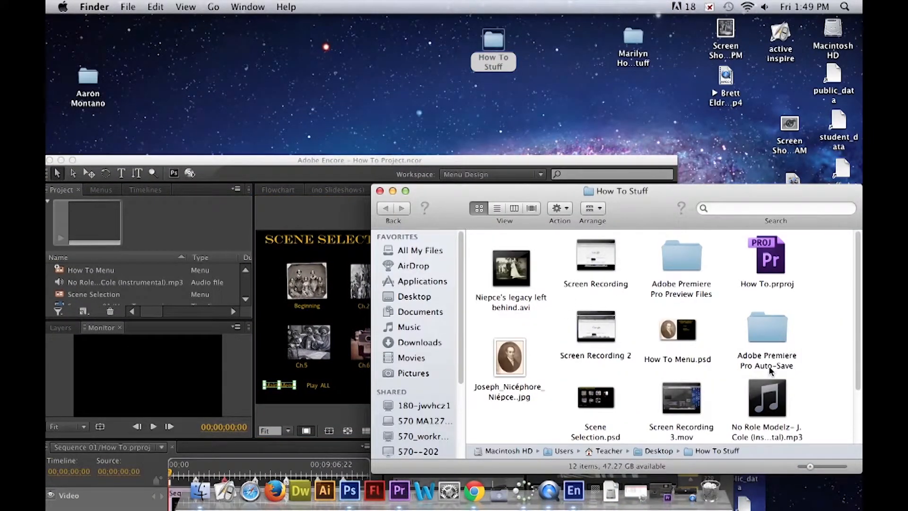
{"action": "scroll", "coordinate": [769, 371], "scroll_direction": "down", "scroll_amount": 5}
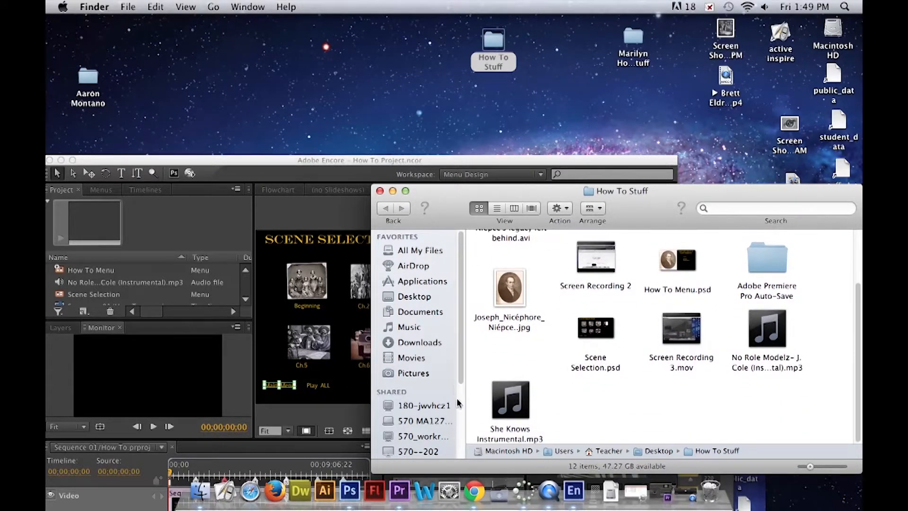
{"action": "left_click_drag", "start_coordinate": [510, 400], "coordinate": [127, 283]}
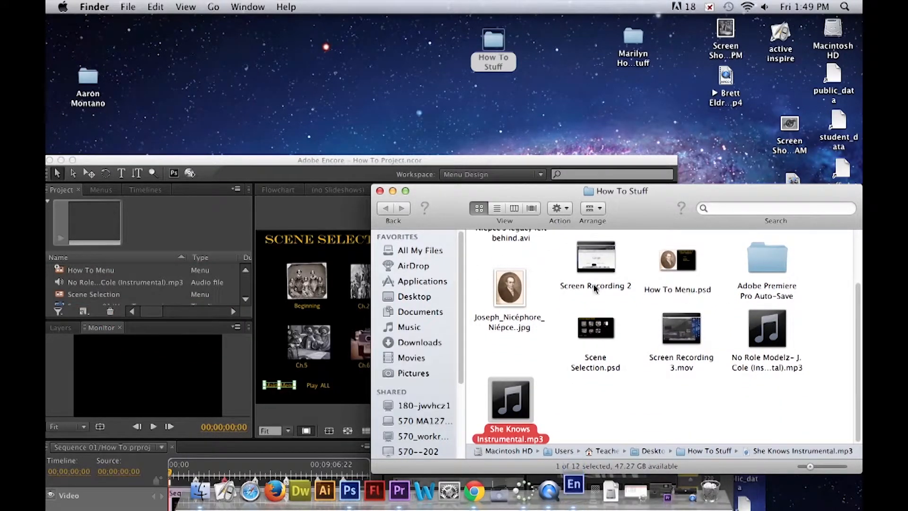
{"action": "left_click", "coordinate": [380, 190]}
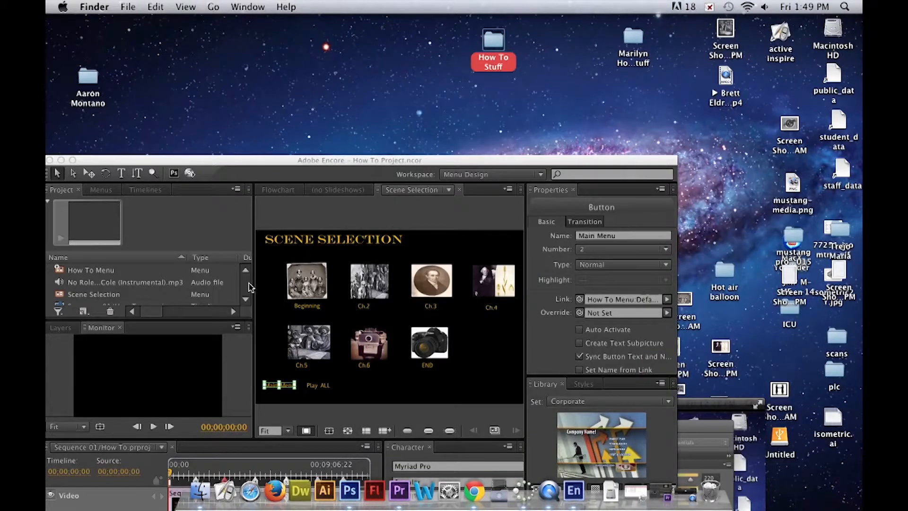
- Link the Scene Selection menu's motion audio to She Knows Instrumental.mp3 in the project
{"action": "scroll", "coordinate": [208, 290], "scroll_direction": "down", "scroll_amount": 3}
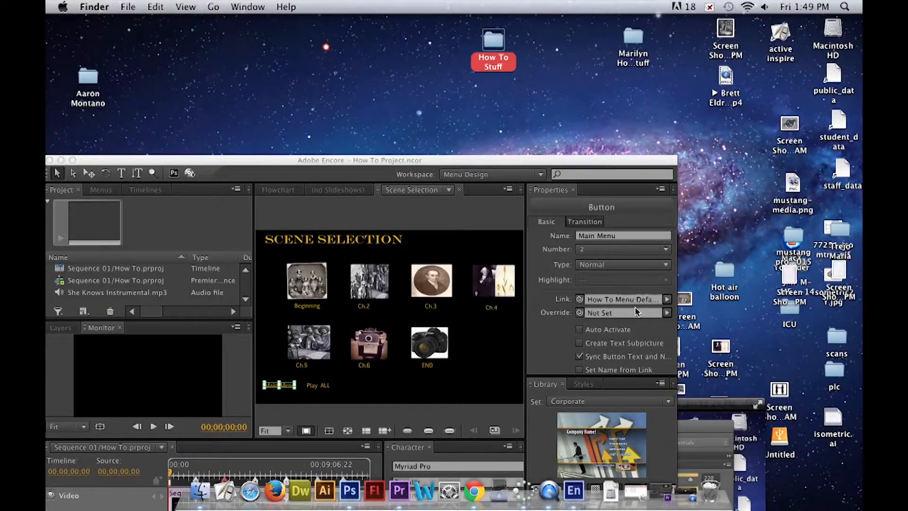
{"action": "left_click", "coordinate": [590, 226]}
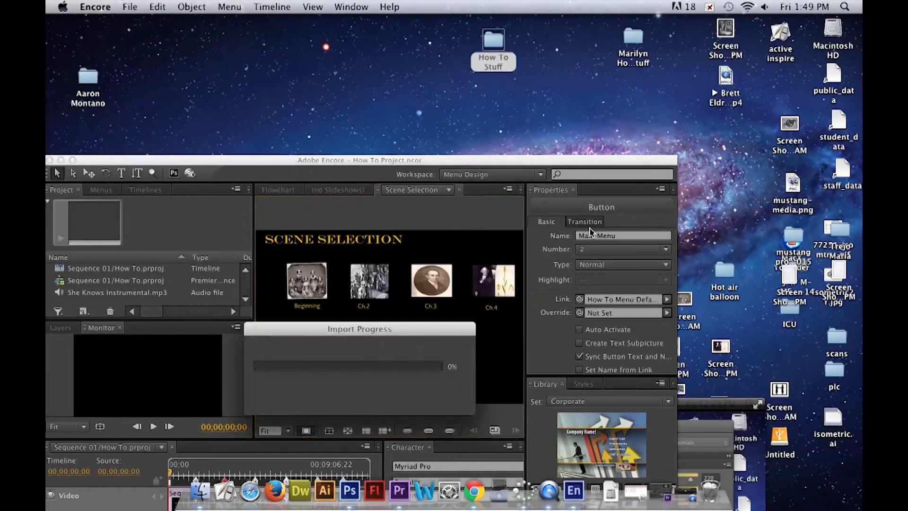
{"action": "left_click", "coordinate": [434, 246]}
{"action": "left_click_drag", "start_coordinate": [580, 251], "coordinate": [155, 294]}
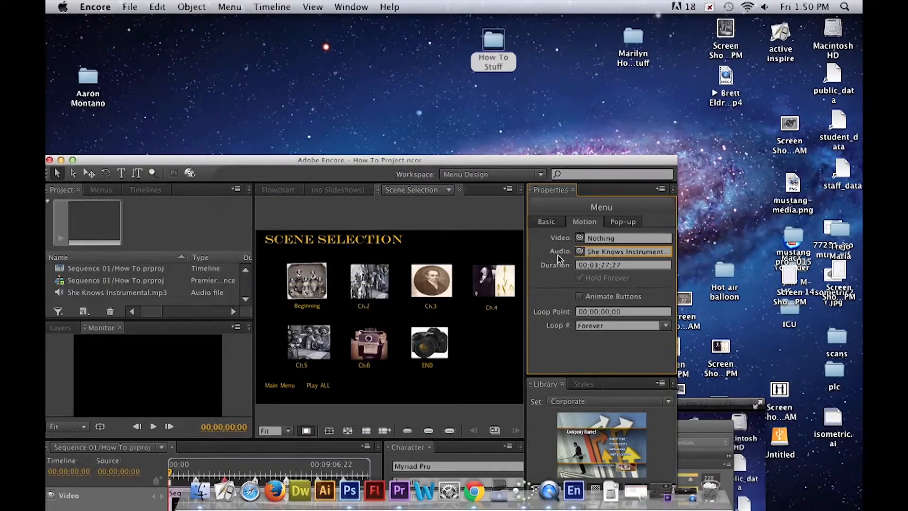
- Preview the project from the How To Menu through to the Scene Selection menu, and exit the preview
{"action": "left_click", "coordinate": [189, 172]}
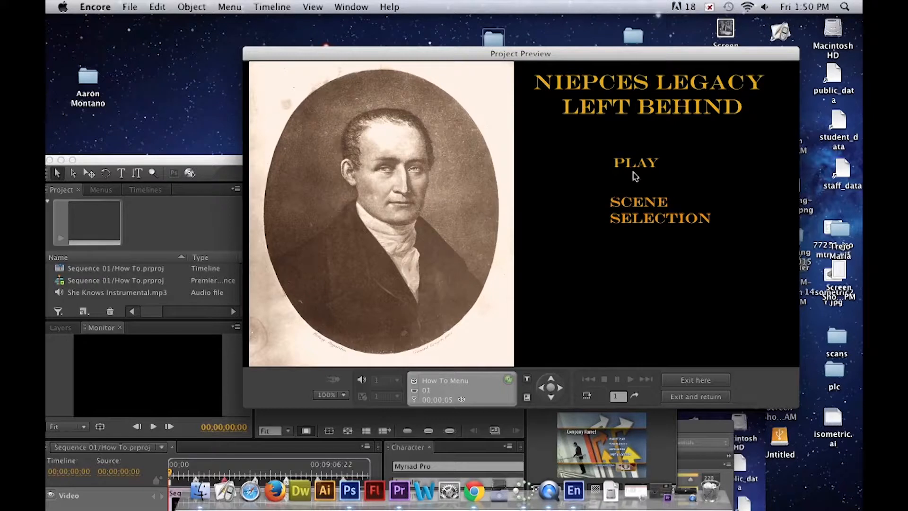
{"action": "left_click", "coordinate": [639, 208]}
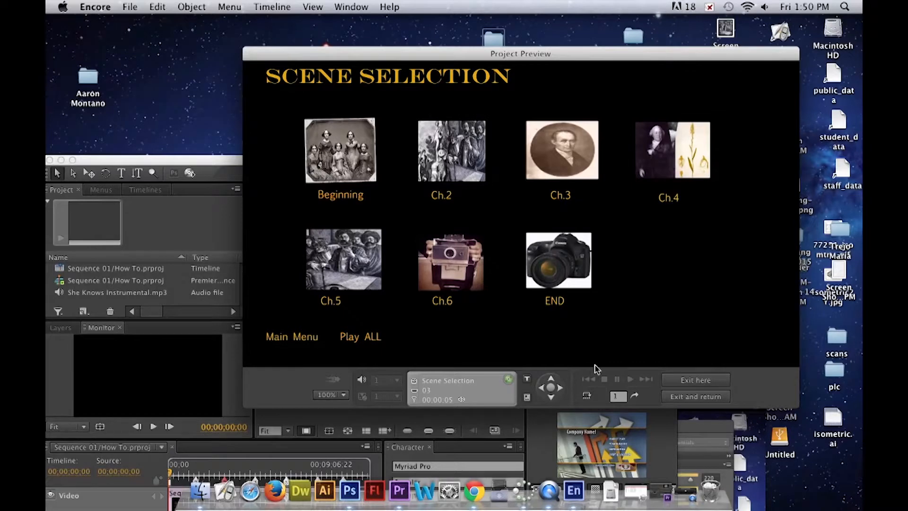
{"action": "left_click", "coordinate": [703, 382]}
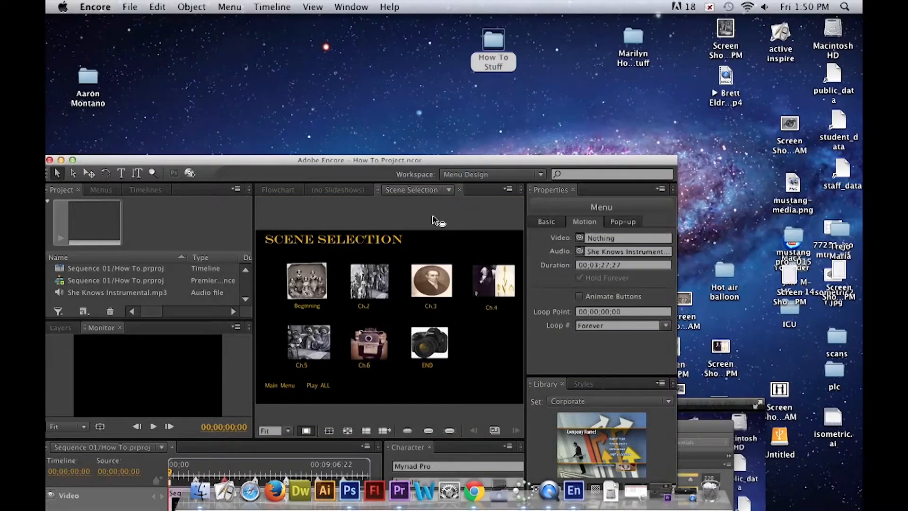
- Name the disc in the flowchart Legacy Left Behind
{"action": "left_click_drag", "start_coordinate": [351, 156], "coordinate": [381, 89]}
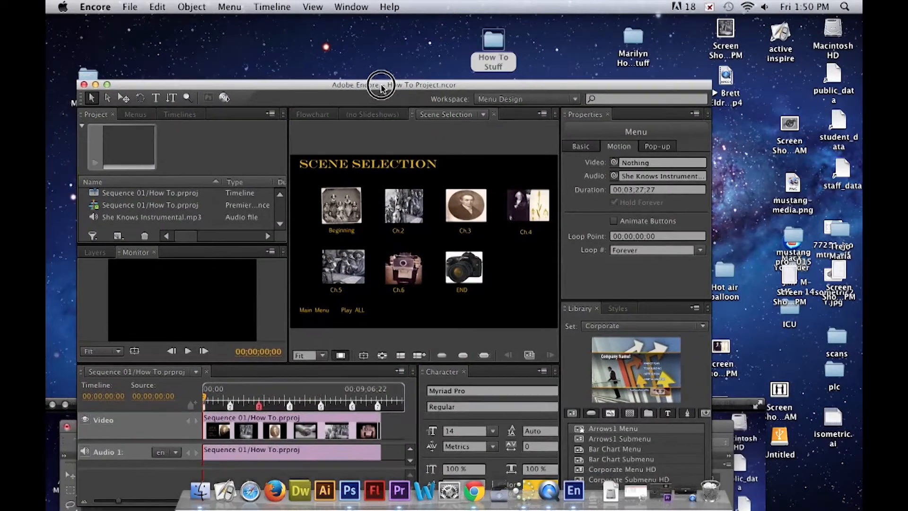
{"action": "left_click", "coordinate": [694, 502]}
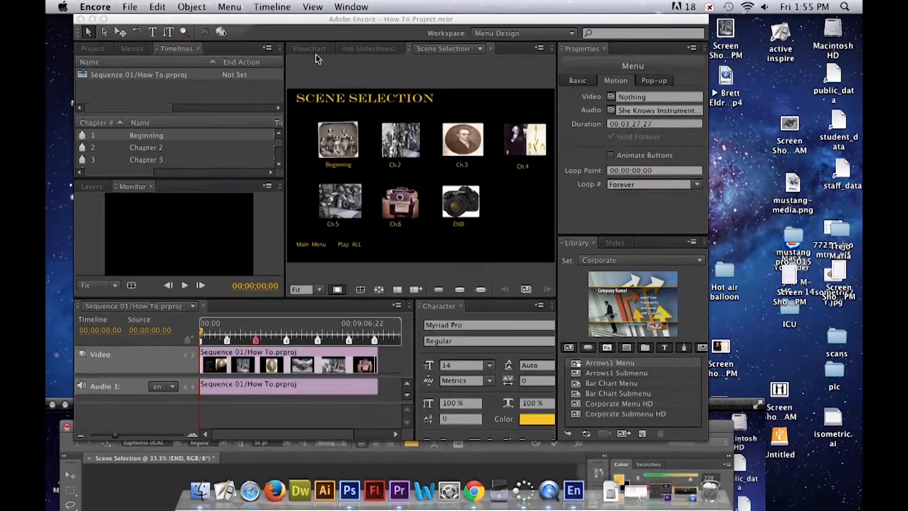
{"action": "type", "text": "N"}
{"action": "type", "text": "eg"}
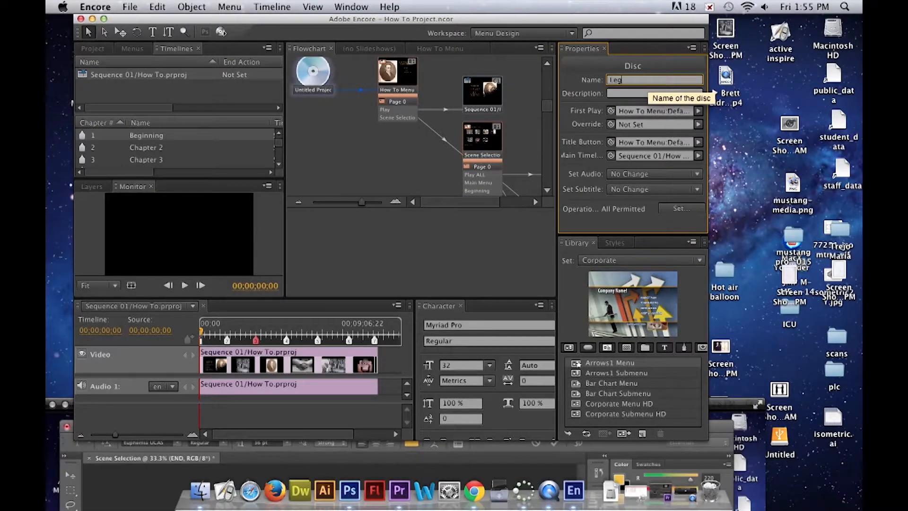
{"action": "type", "text": "acy Left Behind"}
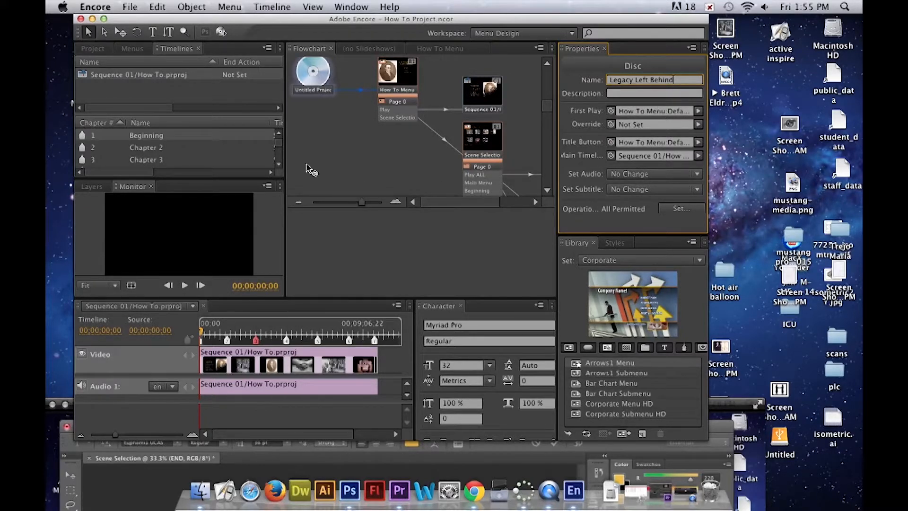
- Return to the list of project assets and save the How To Project
{"action": "left_click_drag", "start_coordinate": [231, 19], "coordinate": [284, 22]}
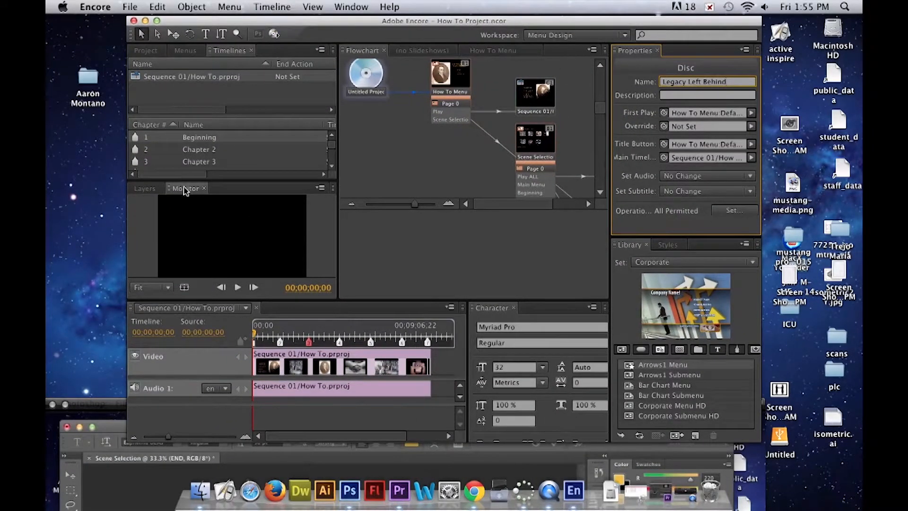
{"action": "left_click", "coordinate": [144, 188]}
{"action": "left_click", "coordinate": [147, 50]}
{"action": "key", "text": "super+s"}
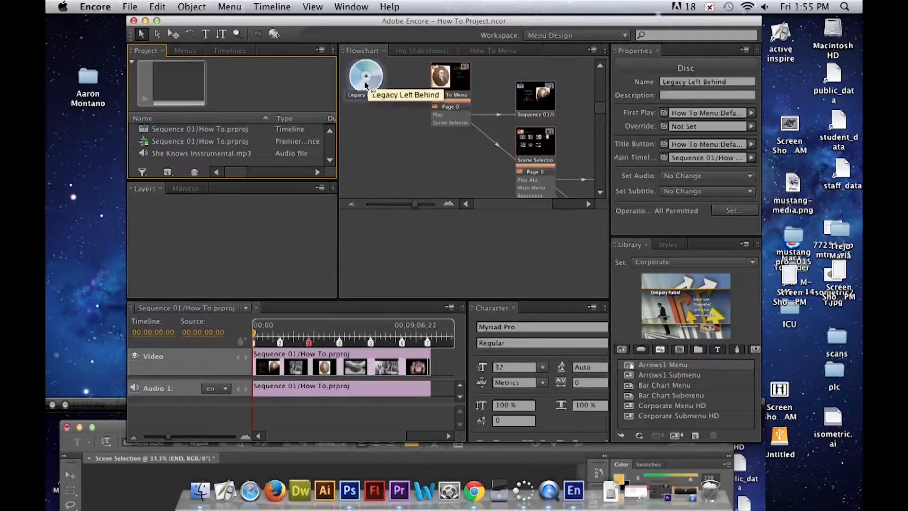
- Open the build settings for the Legacy Left Behind disc and accept the Open Finder action for the inserted blank DVD
{"action": "right_click", "coordinate": [369, 83]}
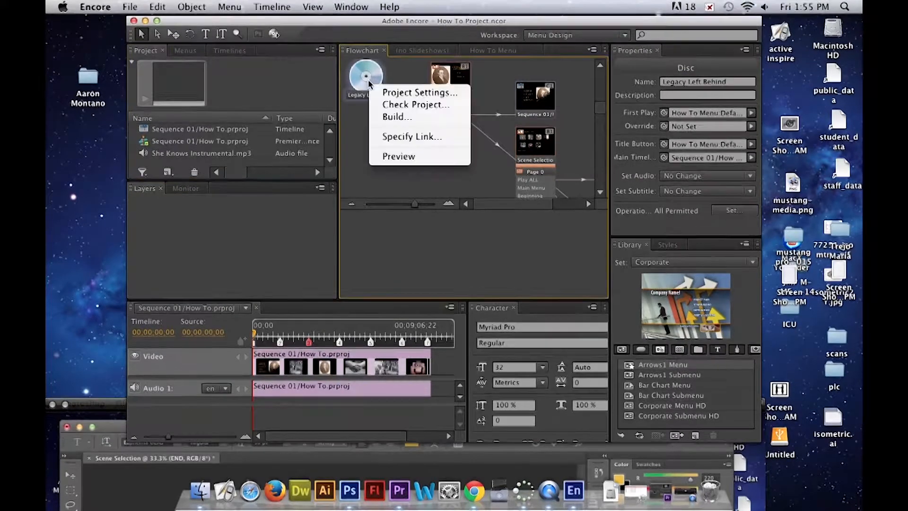
{"action": "left_click", "coordinate": [415, 118]}
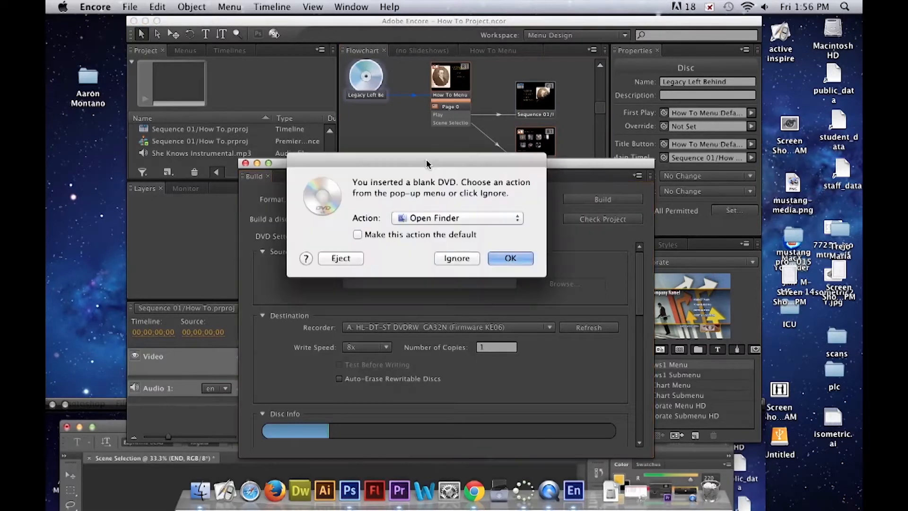
{"action": "left_click", "coordinate": [511, 257]}
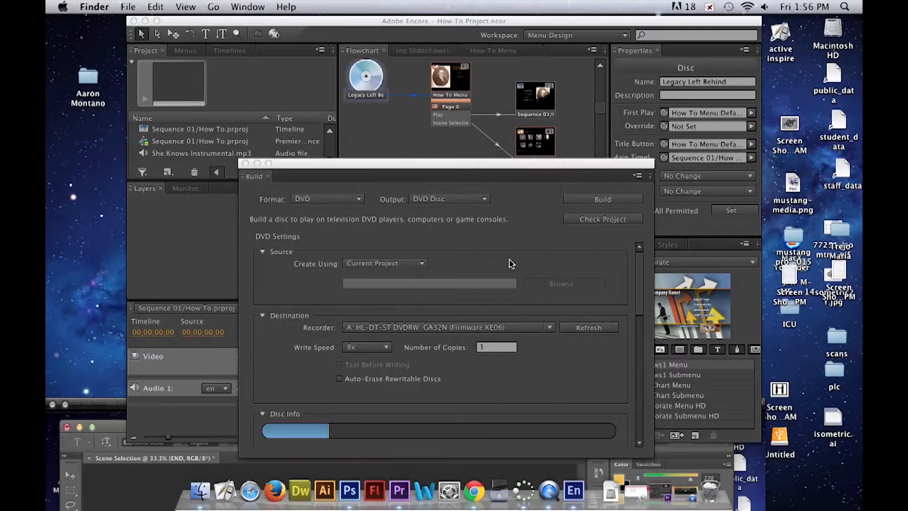
{"action": "left_click_drag", "start_coordinate": [471, 164], "coordinate": [482, 47]}
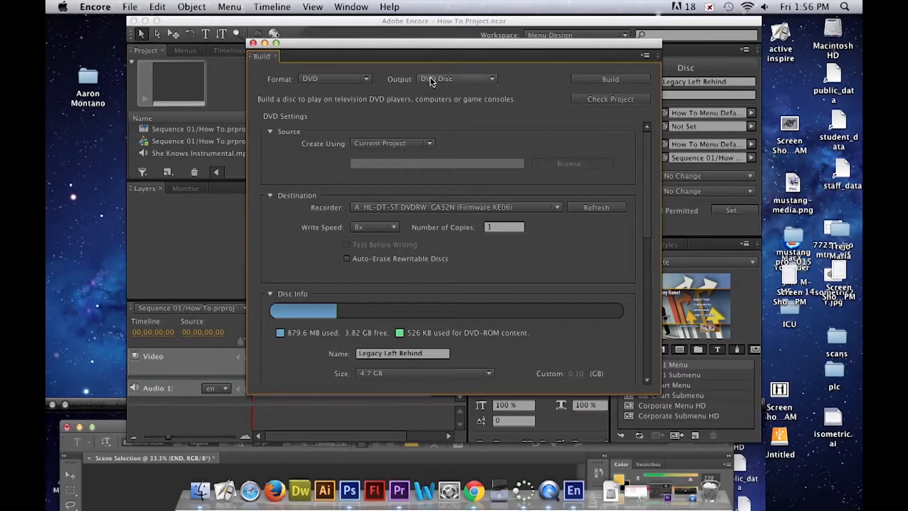
- Review the build output and format options, keeping DVD Disc as the output and DVD as the format
{"action": "left_click", "coordinate": [454, 81]}
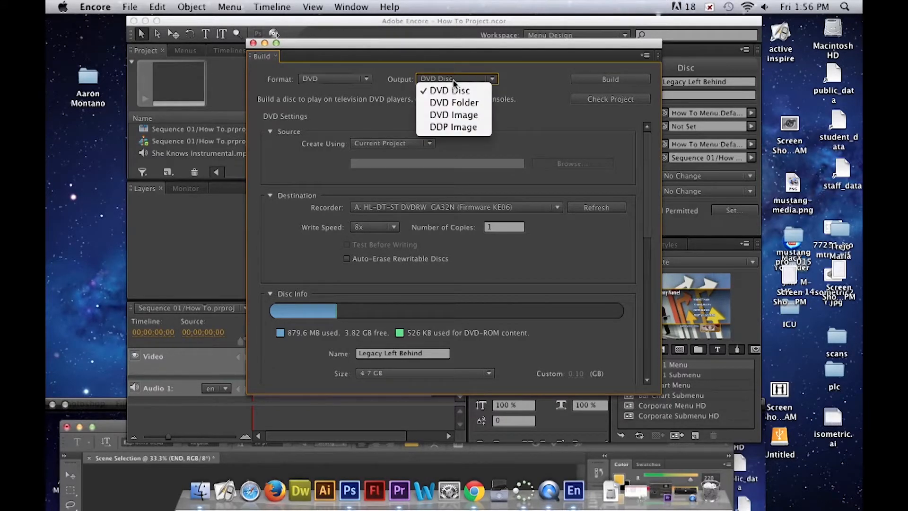
{"action": "left_click", "coordinate": [454, 81]}
{"action": "left_click", "coordinate": [325, 80]}
{"action": "left_click", "coordinate": [329, 89]}
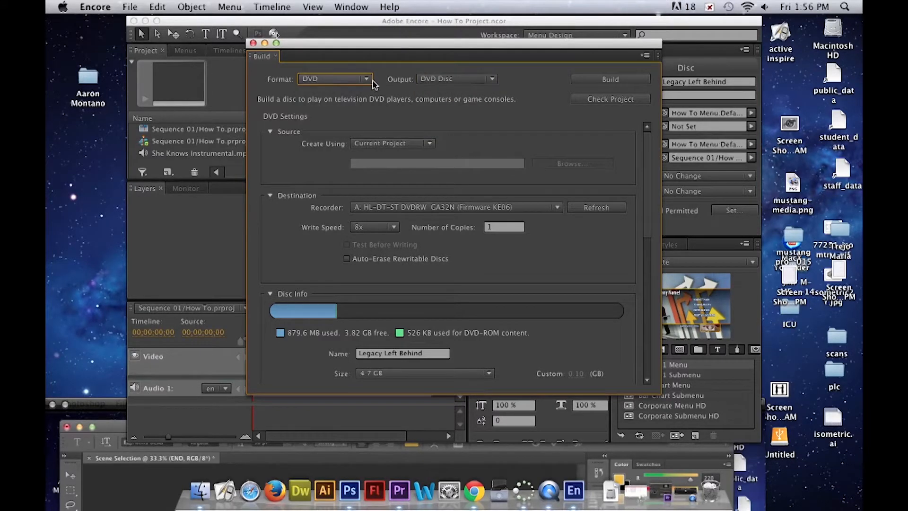
- Run the project check with all checks enabled and examine the problems listed for the Sequence 01/How To.prproj timeline
{"action": "left_click", "coordinate": [605, 100]}
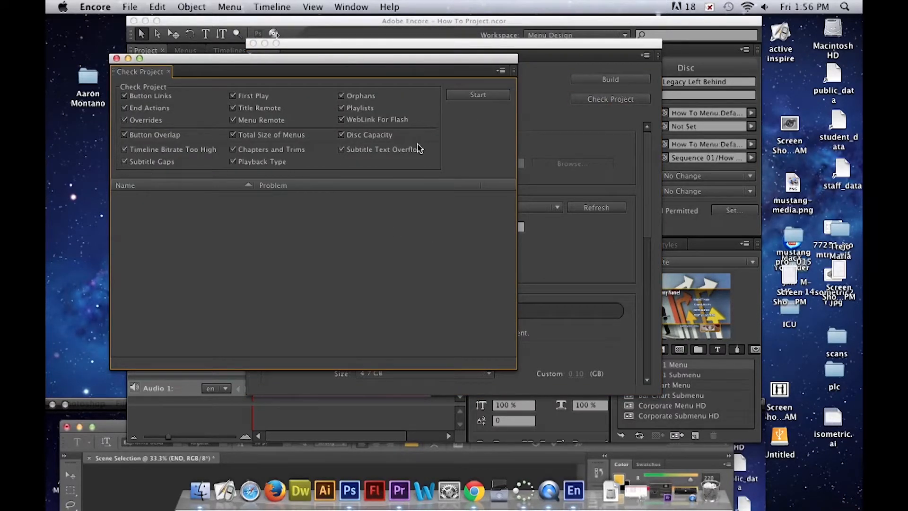
{"action": "left_click", "coordinate": [469, 94]}
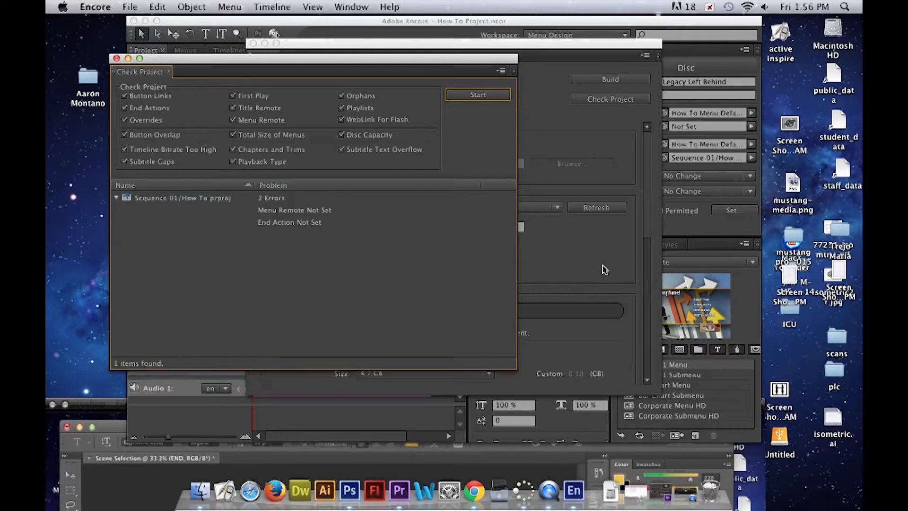
{"action": "left_click", "coordinate": [294, 210]}
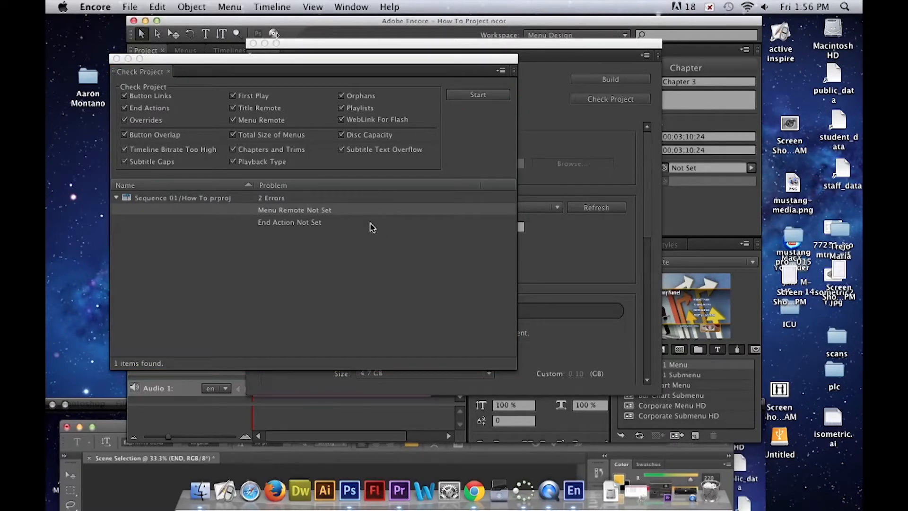
{"action": "left_click", "coordinate": [317, 226]}
{"action": "left_click", "coordinate": [323, 210]}
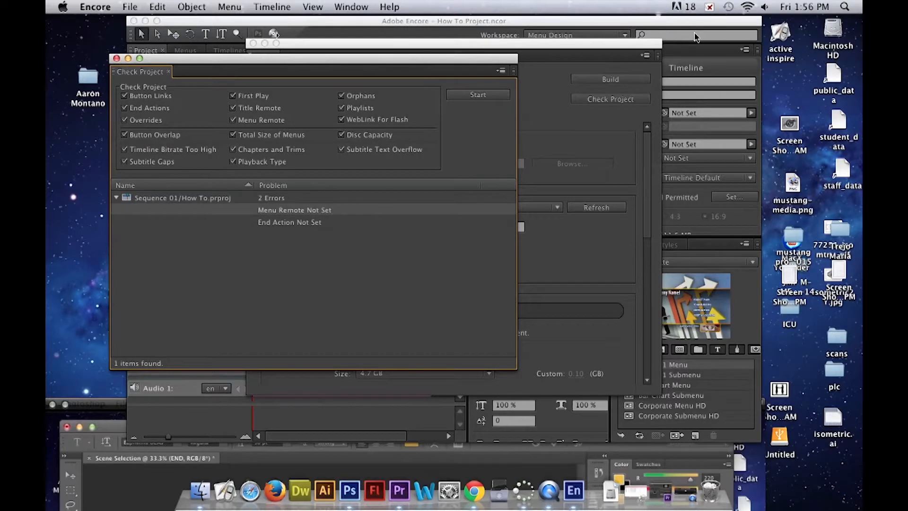
- Set the Menu Remote of the Sequence 01/How To.prproj timeline to the How To Menu's Default
{"action": "left_click_drag", "start_coordinate": [625, 48], "coordinate": [609, 377]}
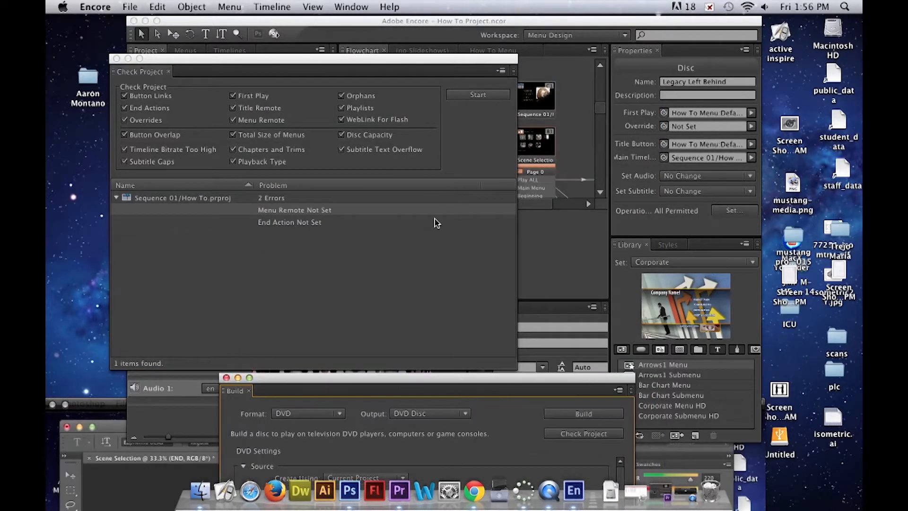
{"action": "left_click", "coordinate": [323, 212]}
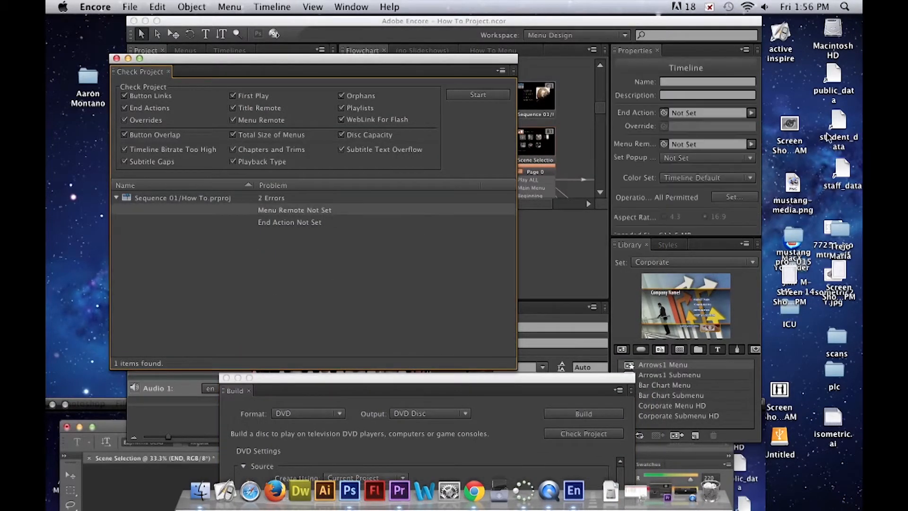
{"action": "left_click_drag", "start_coordinate": [482, 66], "coordinate": [320, 169]}
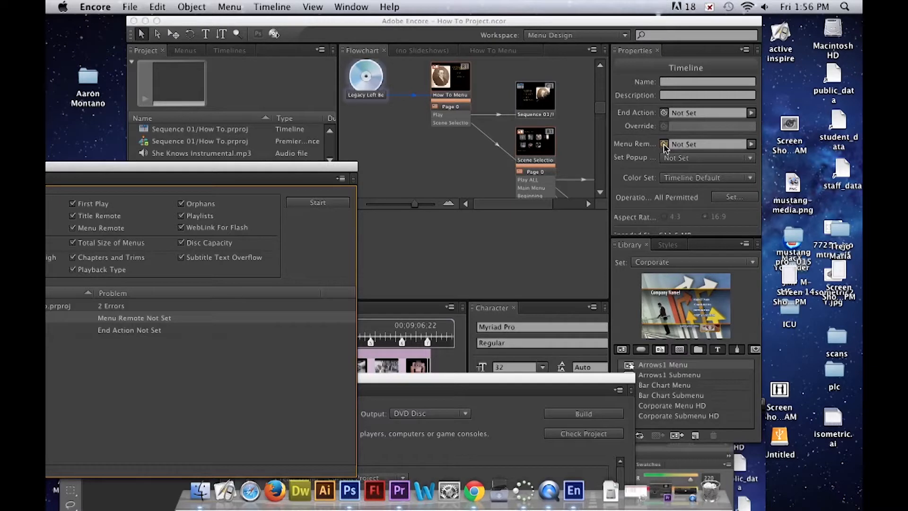
{"action": "left_click", "coordinate": [756, 148]}
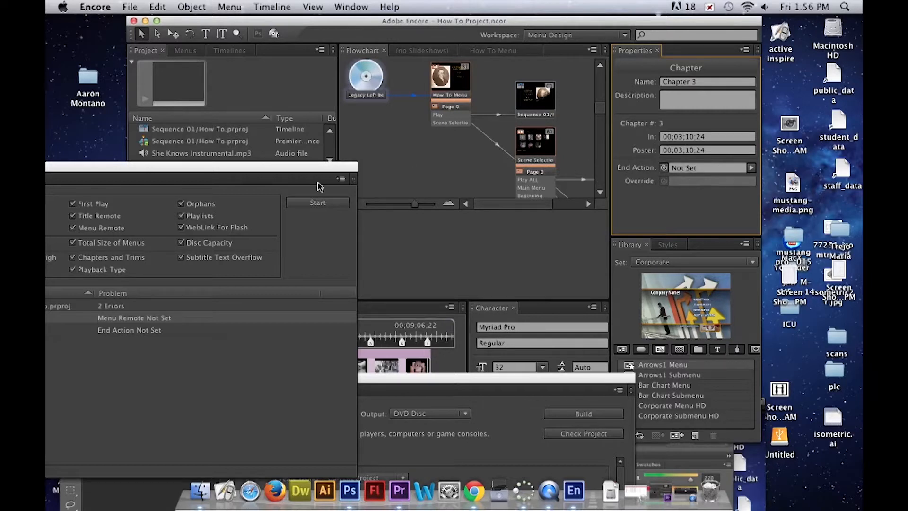
{"action": "left_click", "coordinate": [157, 317]}
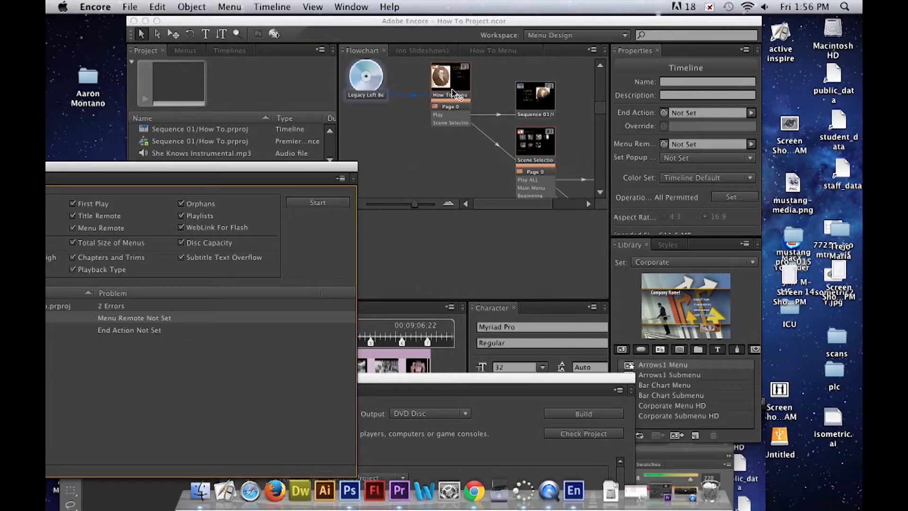
{"action": "left_click_drag", "start_coordinate": [259, 173], "coordinate": [540, 244]}
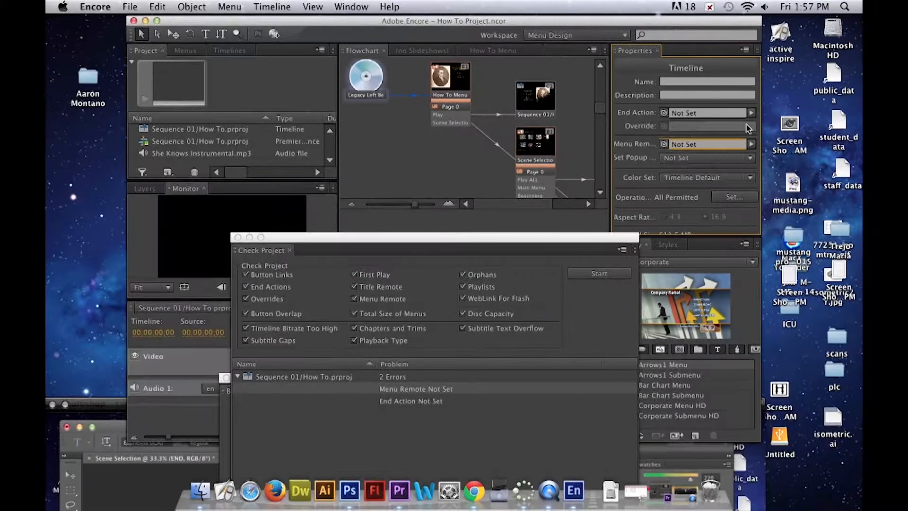
{"action": "left_click", "coordinate": [751, 144]}
{"action": "mouse_move", "coordinate": [689, 215]}
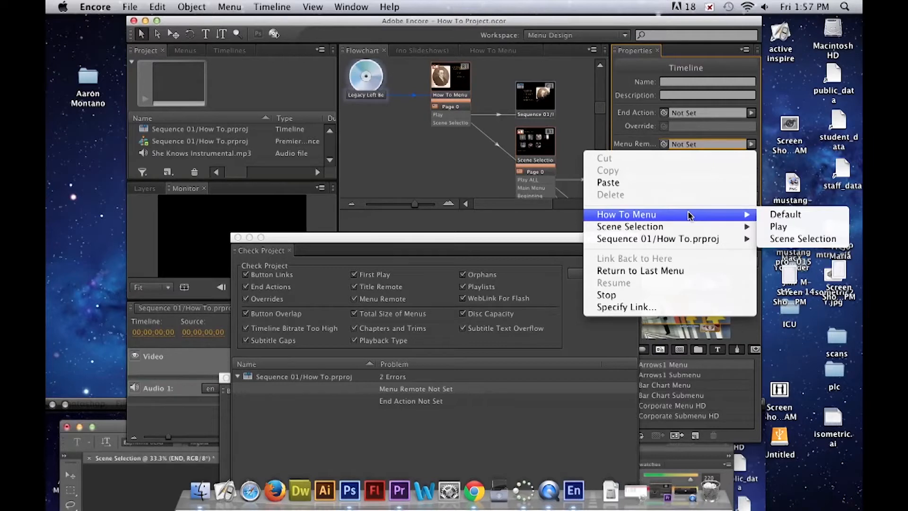
{"action": "left_click", "coordinate": [775, 216]}
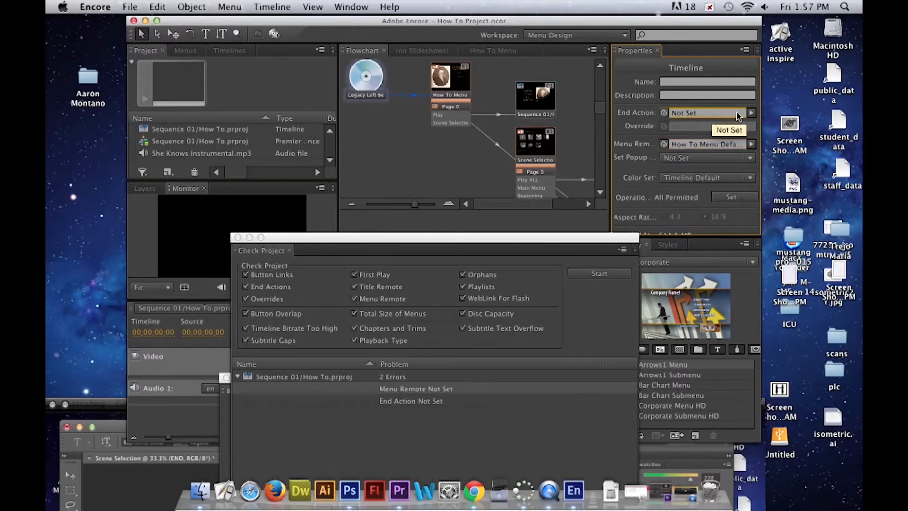
- Set the End Action of the Sequence 01/How To.prproj timeline to the How To Menu's Default
{"action": "left_click", "coordinate": [751, 113]}
{"action": "mouse_move", "coordinate": [718, 184]}
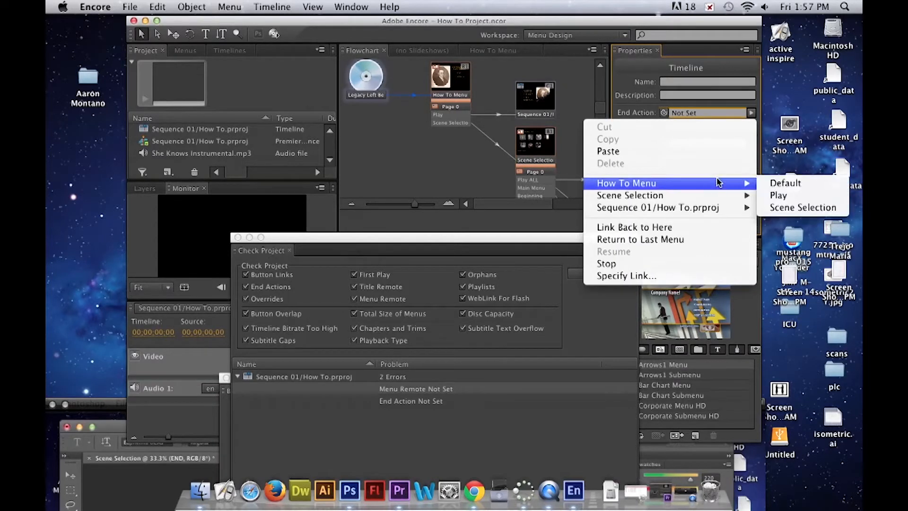
{"action": "left_click", "coordinate": [785, 184]}
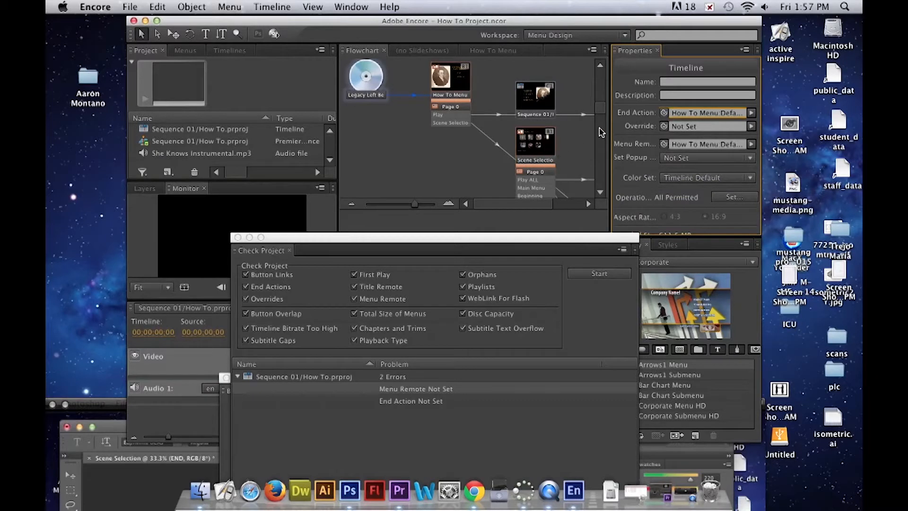
{"action": "left_click", "coordinate": [589, 203]}
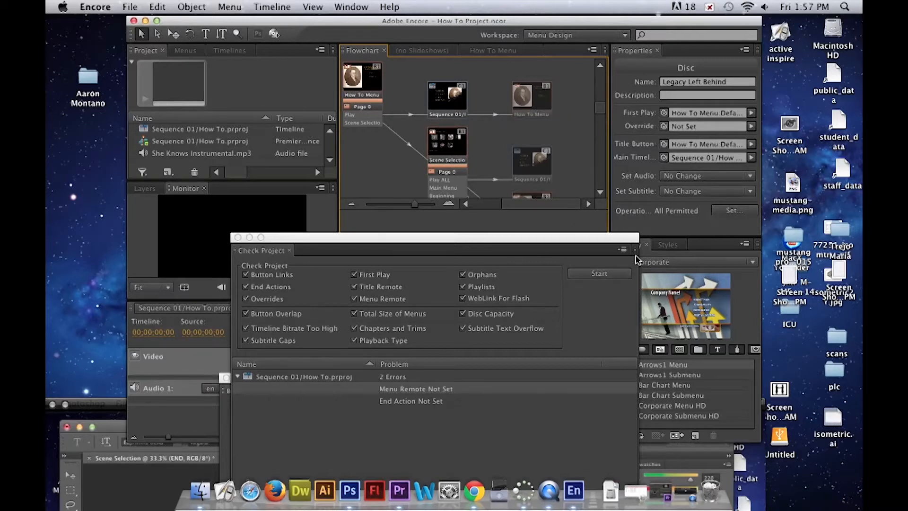
- Rerun the project check with all checks enabled and close the Check Project window
{"action": "left_click", "coordinate": [599, 273]}
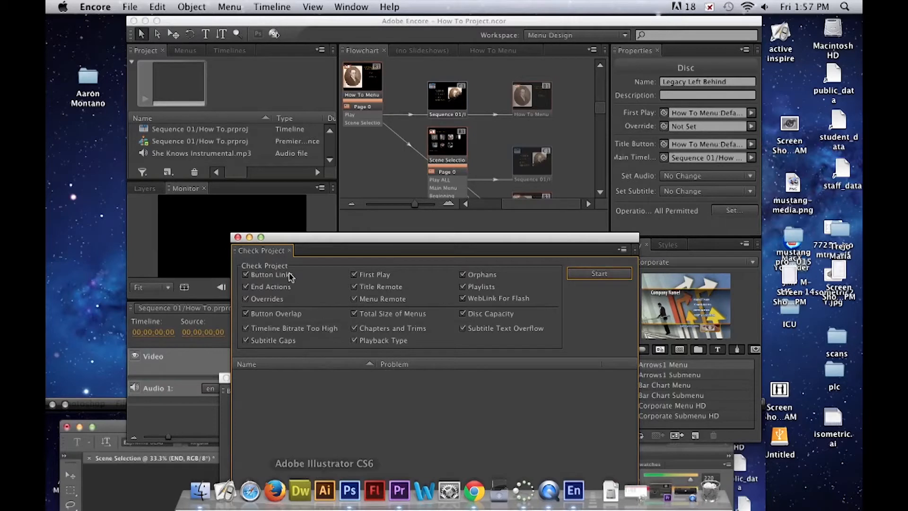
{"action": "left_click", "coordinate": [238, 237]}
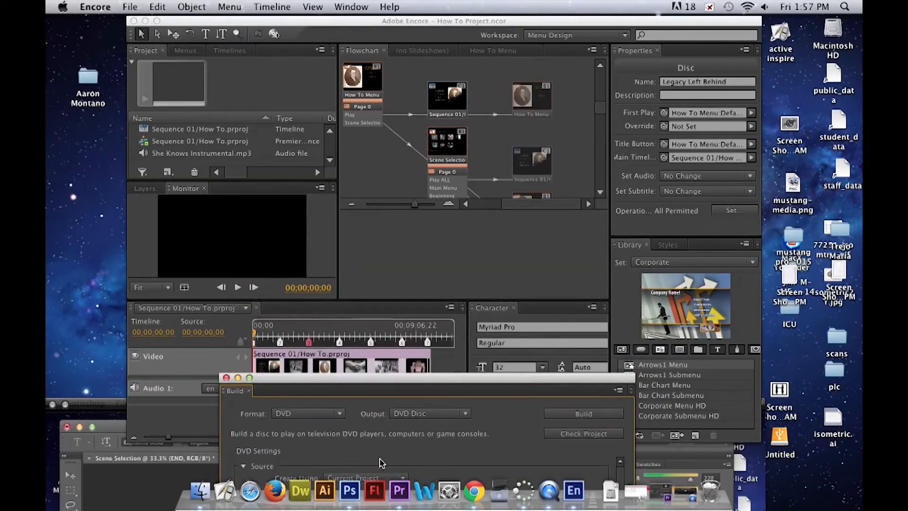
- Review the recorder, write speed and disc size options for the build, keeping 8x and 4.7 GB
{"action": "left_click_drag", "start_coordinate": [368, 382], "coordinate": [362, 94]}
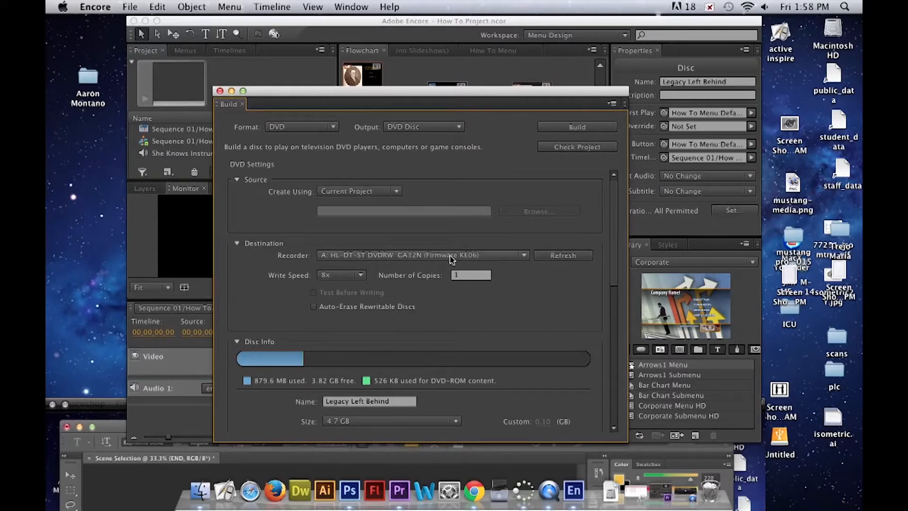
{"action": "left_click", "coordinate": [507, 257]}
{"action": "left_click", "coordinate": [506, 260]}
{"action": "left_click", "coordinate": [357, 276]}
{"action": "left_click", "coordinate": [336, 287]}
{"action": "left_click", "coordinate": [456, 421]}
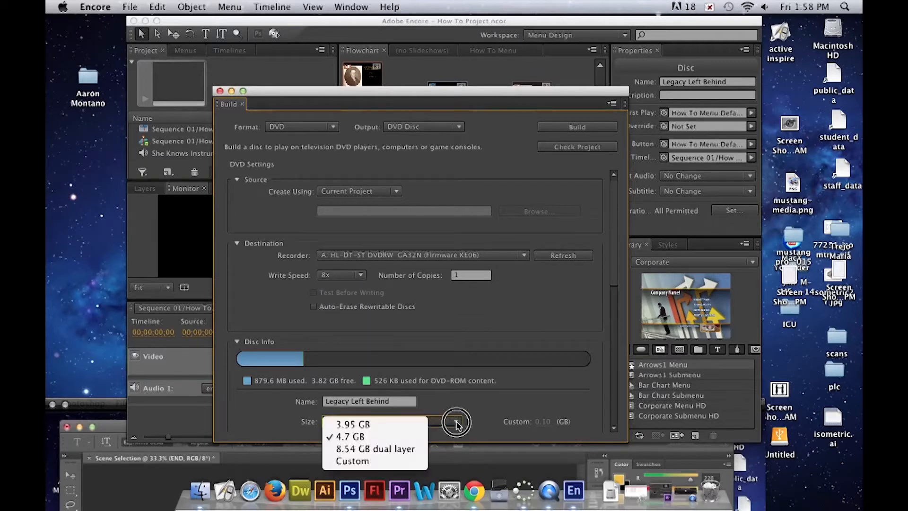
{"action": "left_click", "coordinate": [481, 411]}
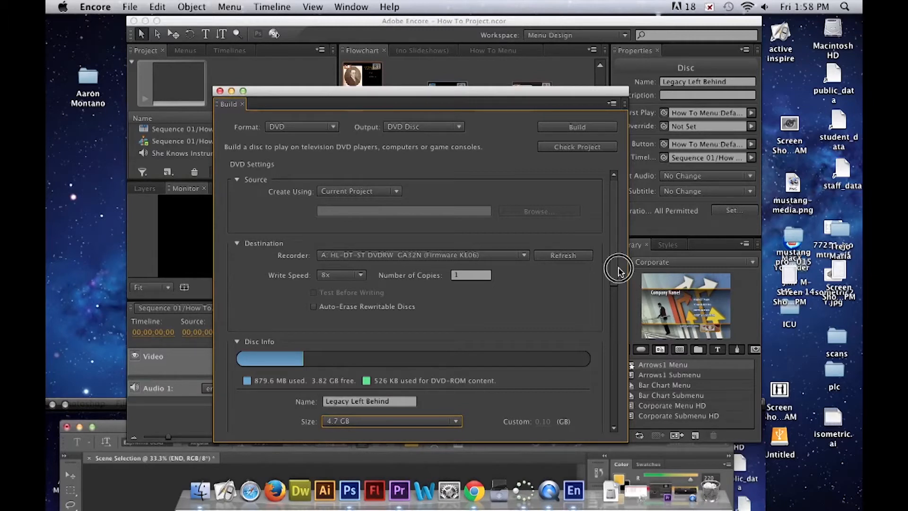
- Set the disc's CGMS copy protection to One copy is allowed and review the Macrovision types, keeping it Off
{"action": "left_click_drag", "start_coordinate": [615, 271], "coordinate": [589, 422]}
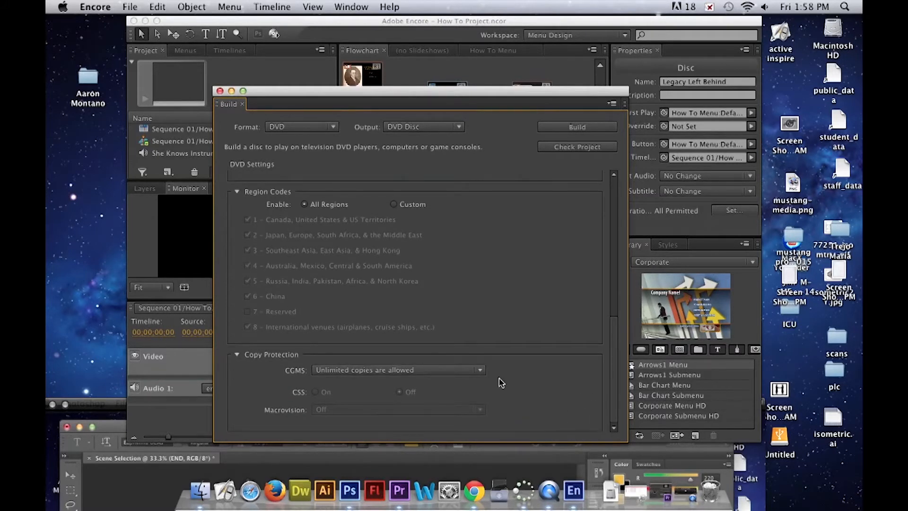
{"action": "left_click", "coordinate": [441, 370]}
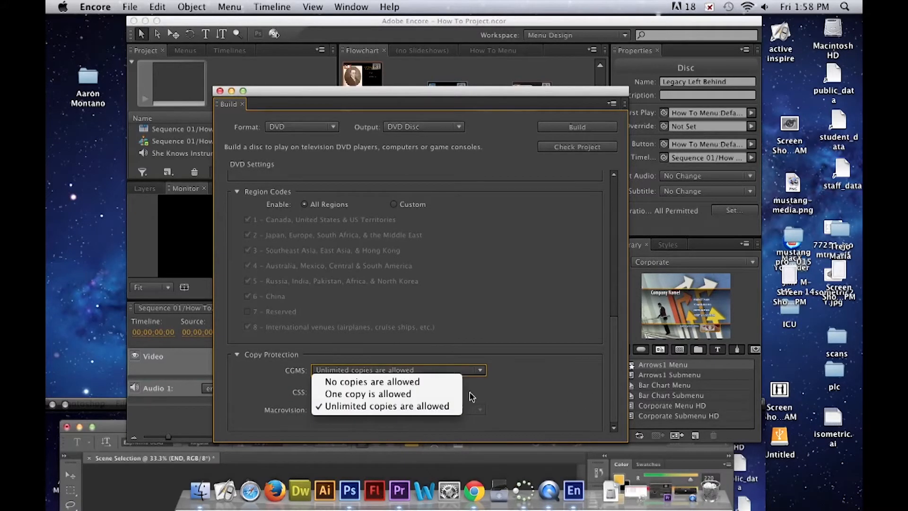
{"action": "left_click", "coordinate": [438, 397]}
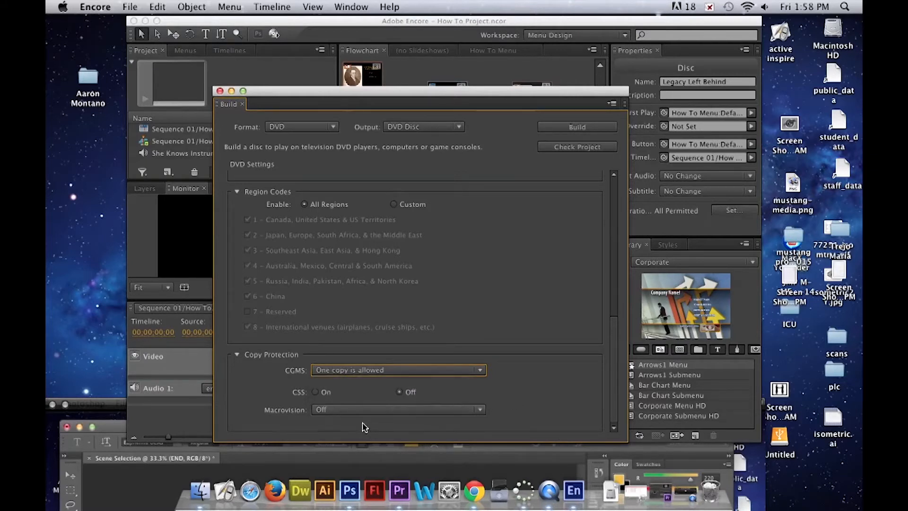
{"action": "left_click", "coordinate": [344, 409]}
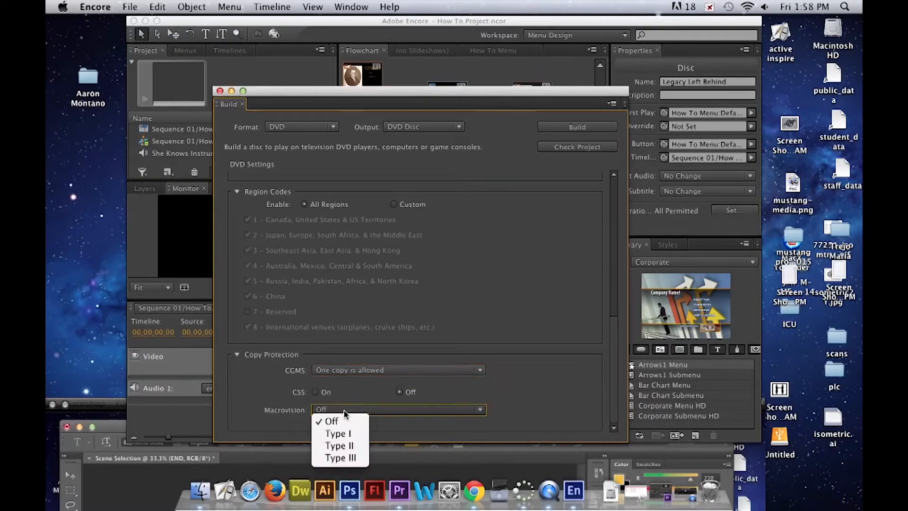
{"action": "left_click", "coordinate": [534, 408]}
- Build the Legacy Left Behind project to the DVD disc and dismiss the build progress report once writing finishes
{"action": "left_click_drag", "start_coordinate": [614, 413], "coordinate": [606, 224]}
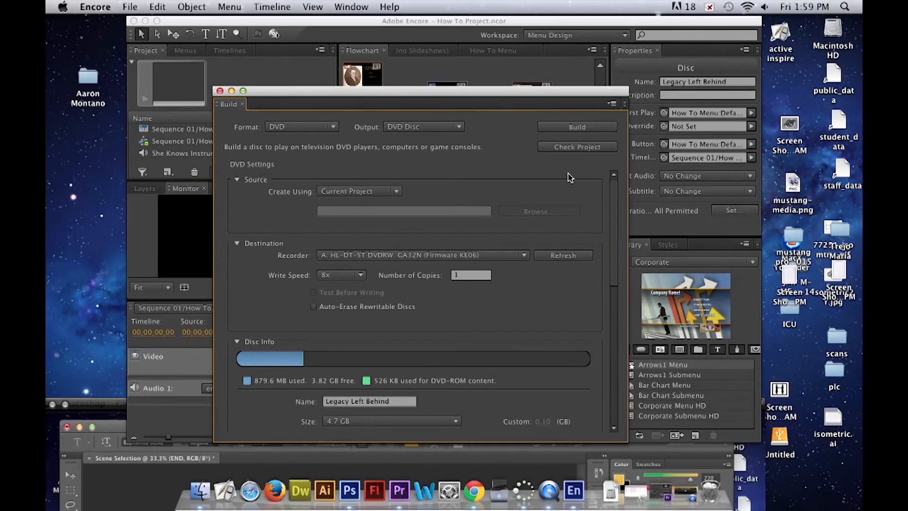
{"action": "left_click", "coordinate": [579, 128]}
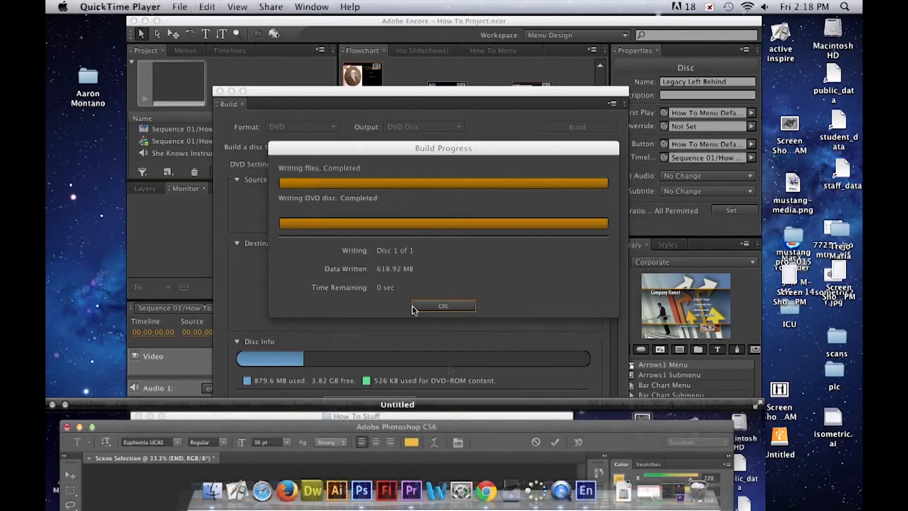
{"action": "left_click", "coordinate": [444, 307]}
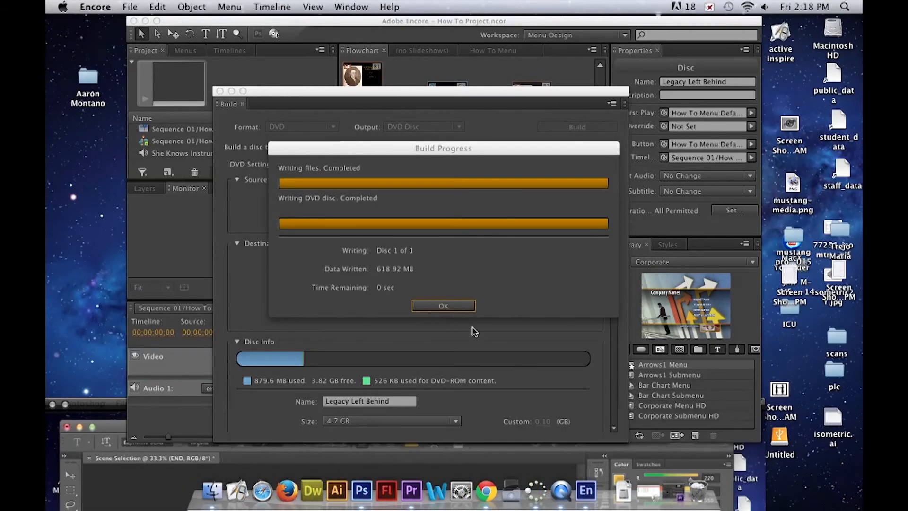
{"action": "left_click", "coordinate": [443, 307]}
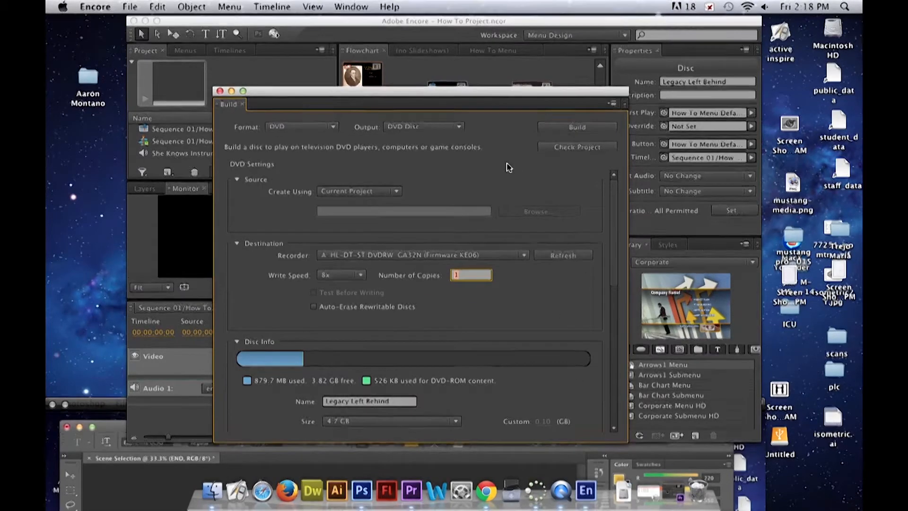
- Close the build settings and the How To Project.ncor project, saving its changes
{"action": "left_click_drag", "start_coordinate": [456, 99], "coordinate": [555, 124]}
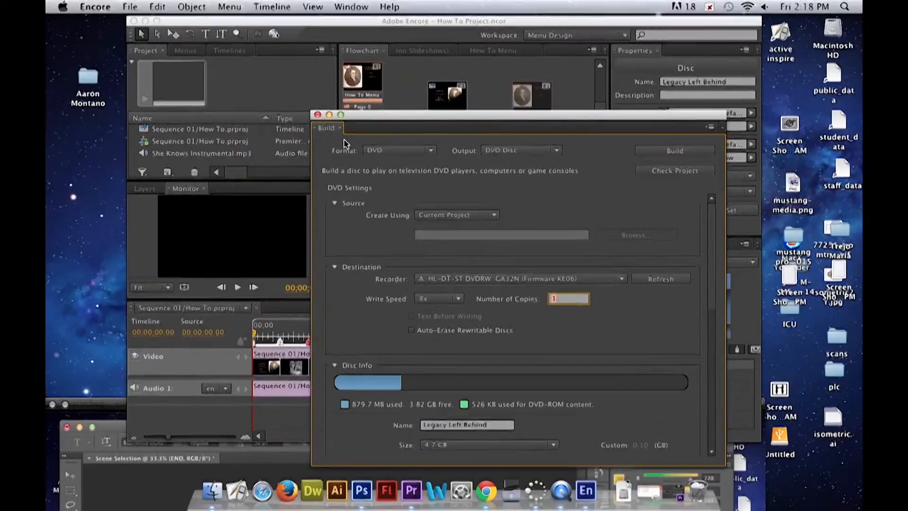
{"action": "left_click", "coordinate": [317, 115]}
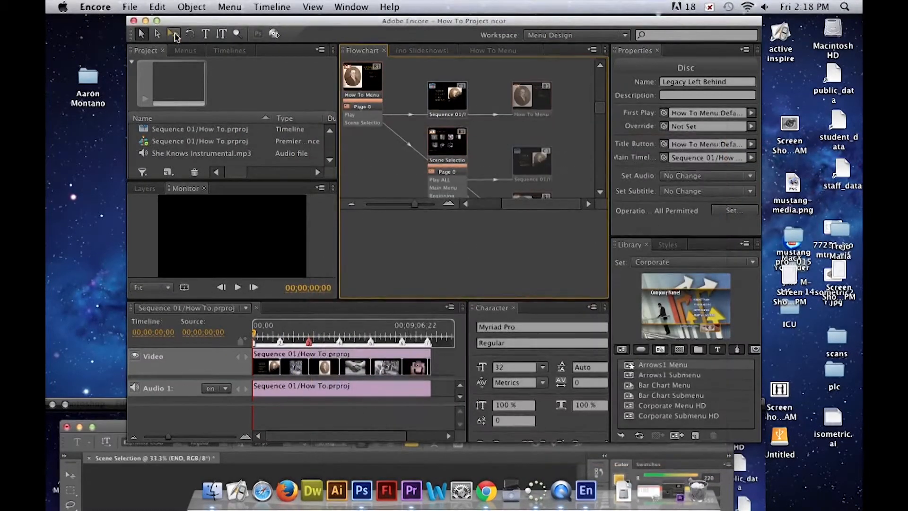
{"action": "left_click", "coordinate": [134, 21]}
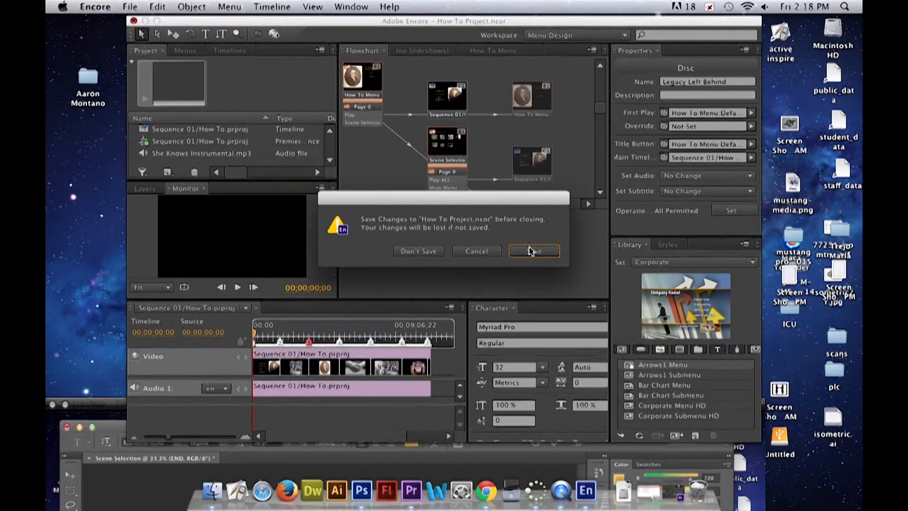
{"action": "left_click", "coordinate": [532, 251]}
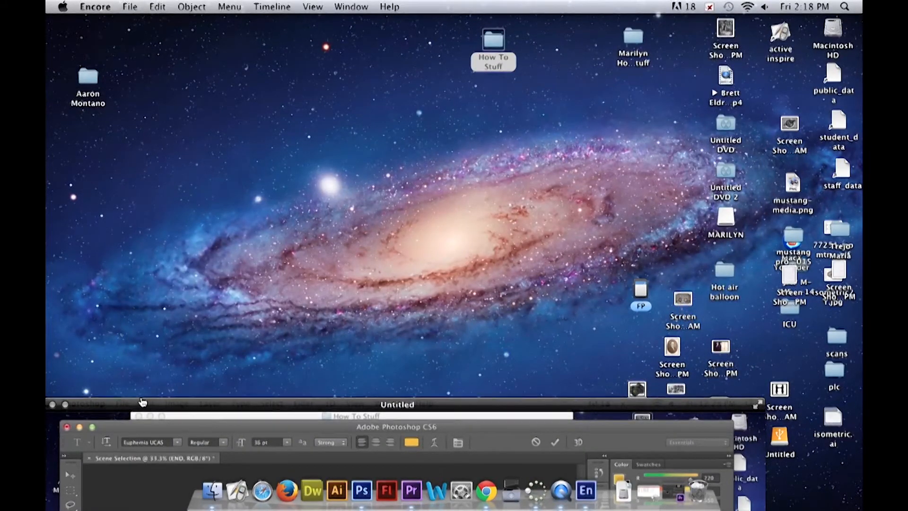
- Switch to QuickTime Player, close the Untitled movie and open the choice of save locations for it
{"action": "left_click_drag", "start_coordinate": [142, 402], "coordinate": [236, 466]}
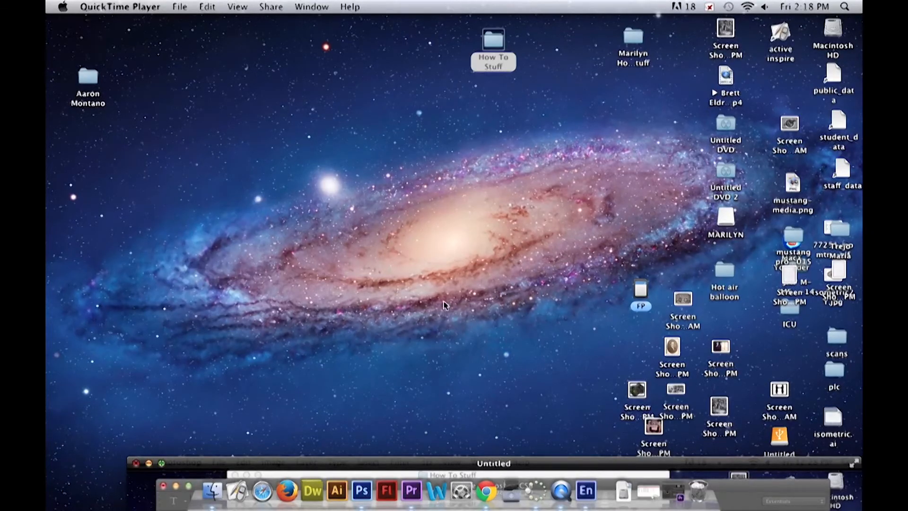
{"action": "key", "text": "super+w"}
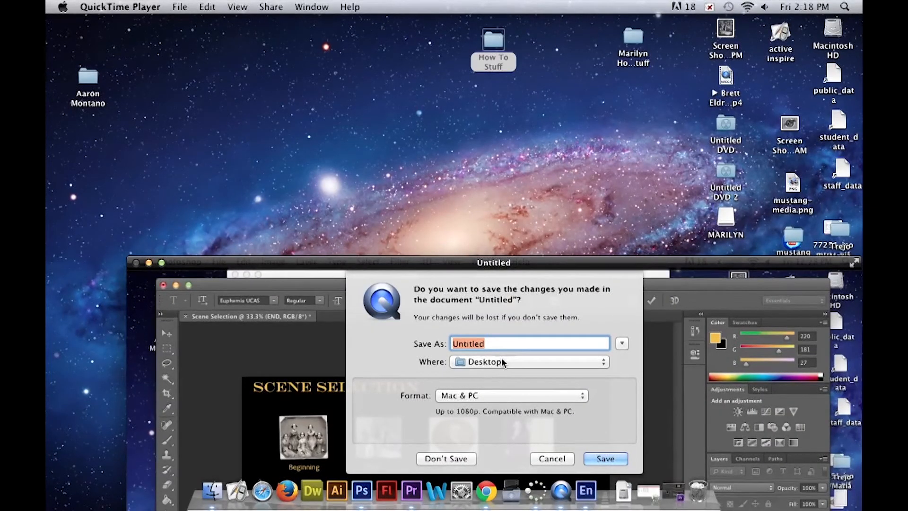
{"action": "left_click", "coordinate": [512, 362]}
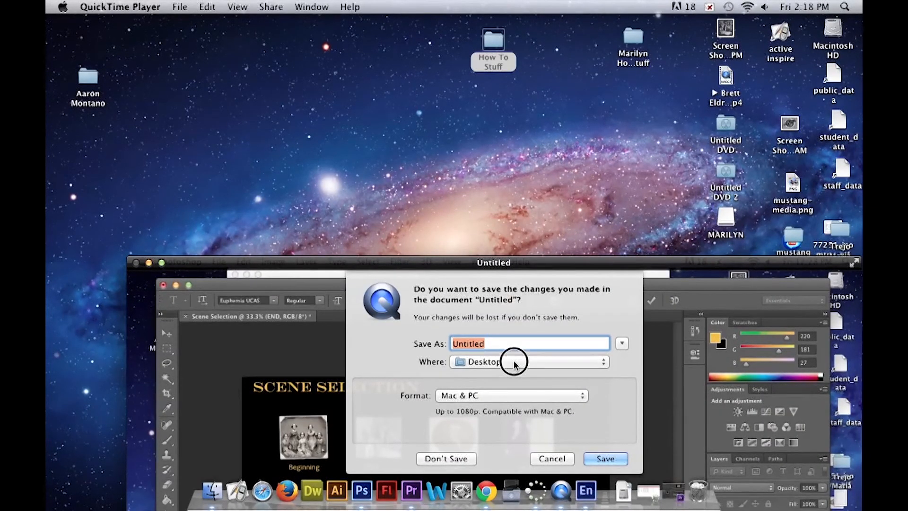